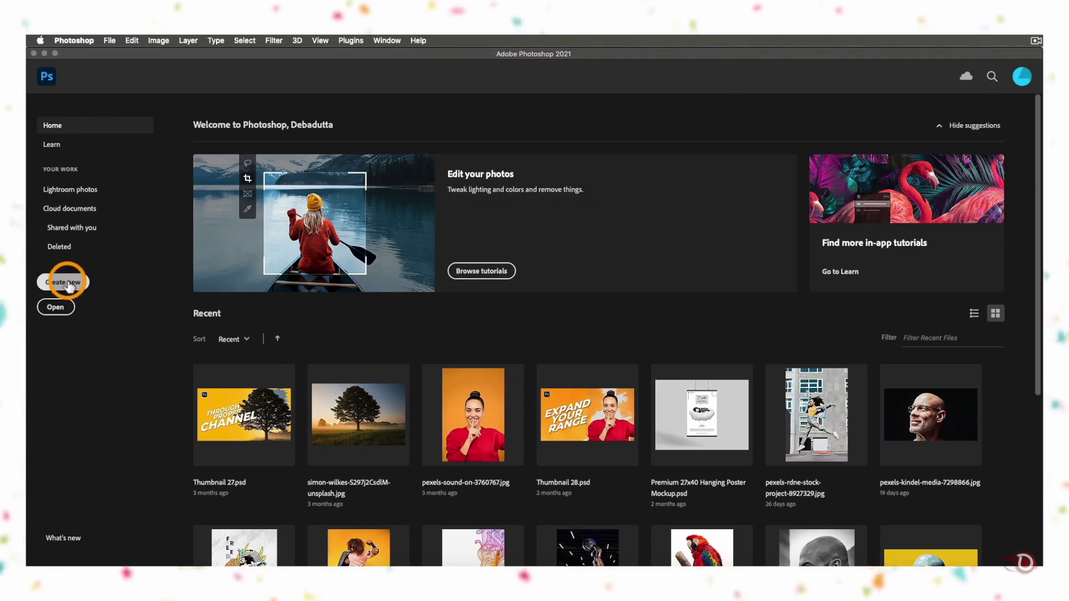
Create a new transparent document from the Poster A4 preset, 21 x 30 cm at 300 ppi
click(68, 284)
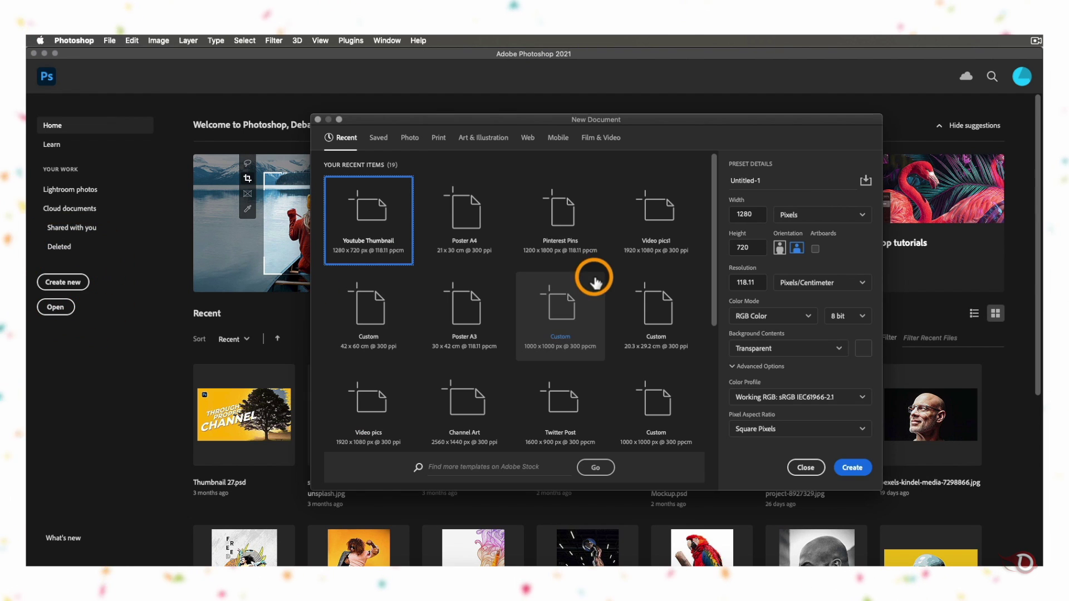
click(474, 214)
click(861, 467)
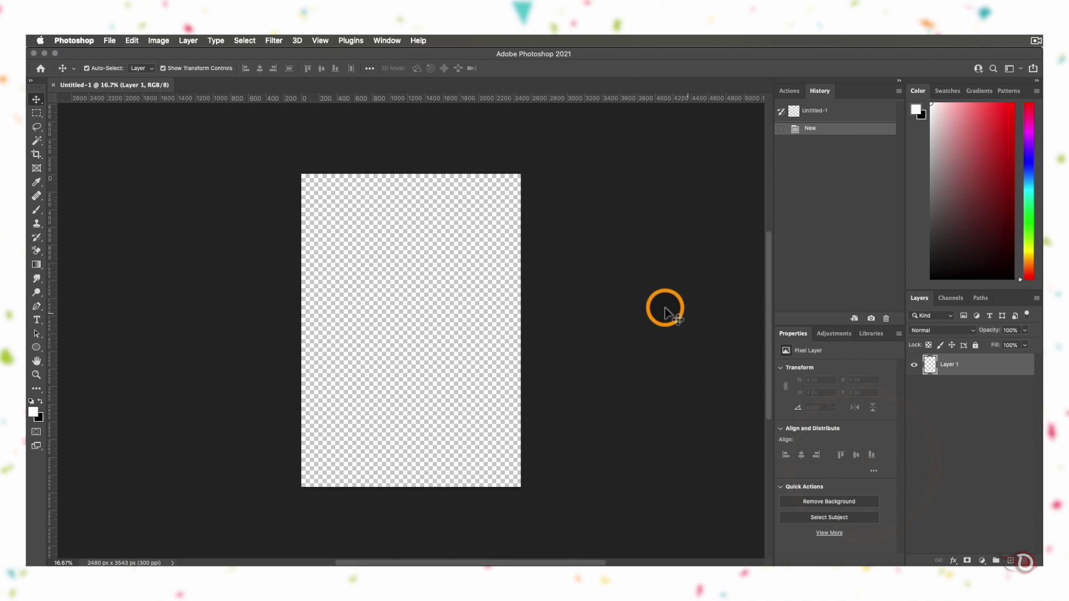
Place the woman's portrait photo on the poster canvas as an embedded smart object at full canvas height
key(super+0)
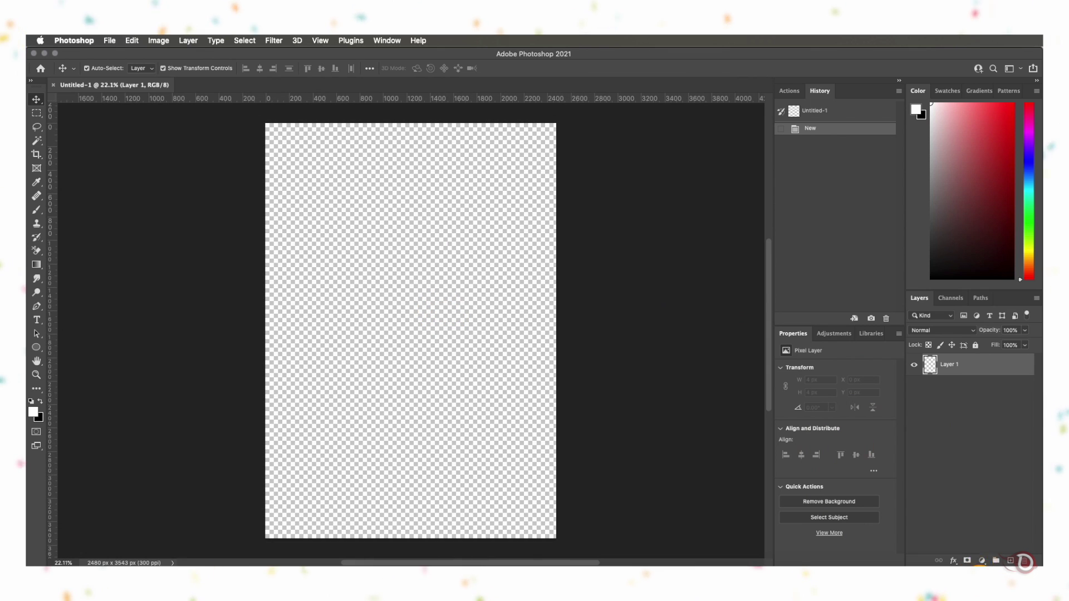
drag(991, 546, 453, 342)
click(544, 68)
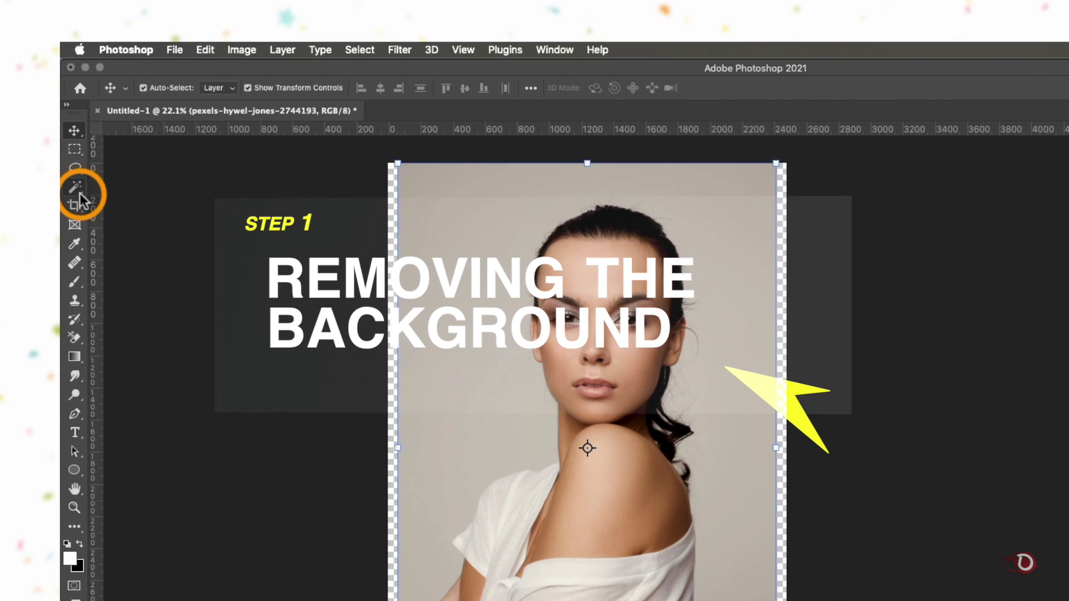
Select the woman in the photo using the Quick Selection Tool's Select Subject command
click(36, 141)
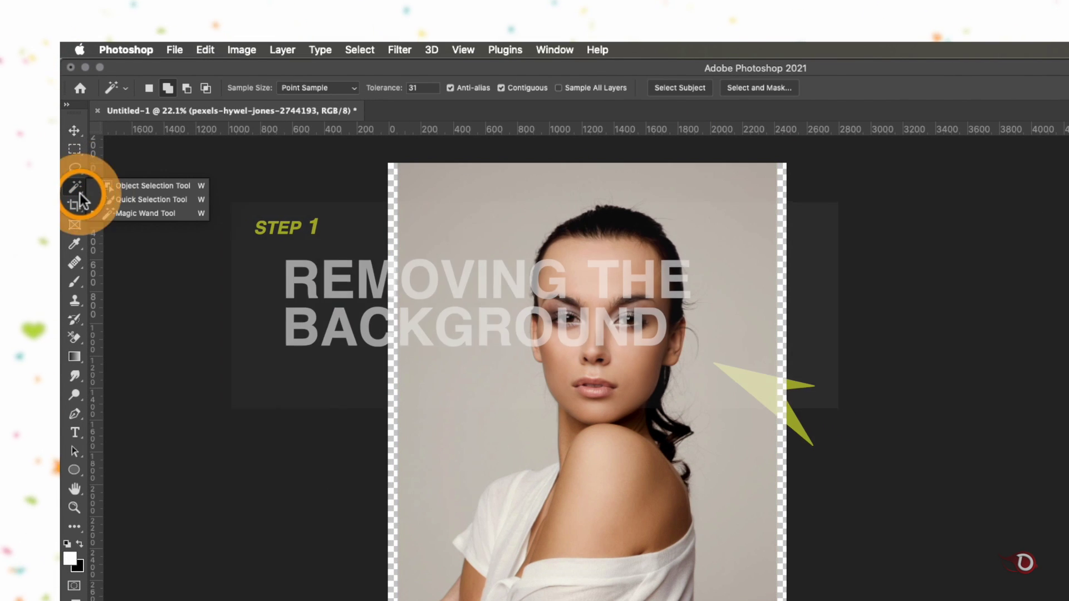
click(153, 201)
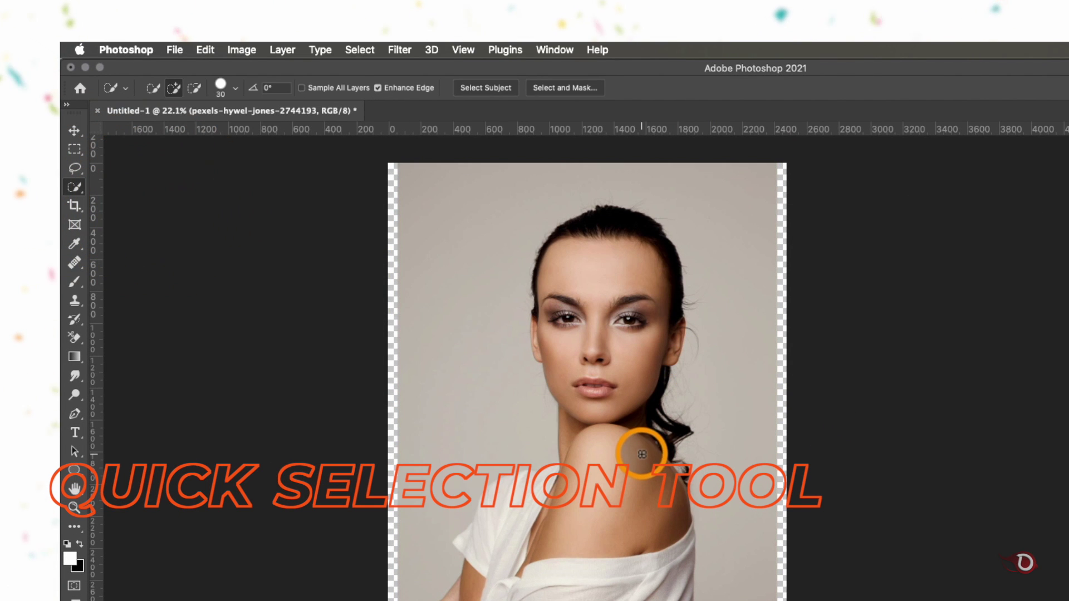
click(484, 88)
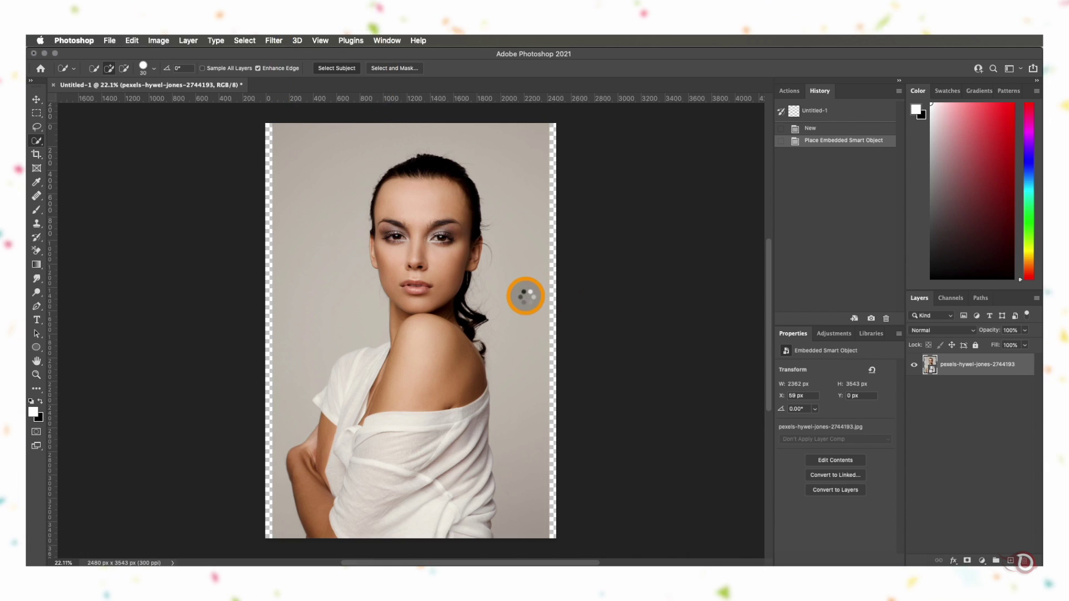
scroll(524, 296, up, 1)
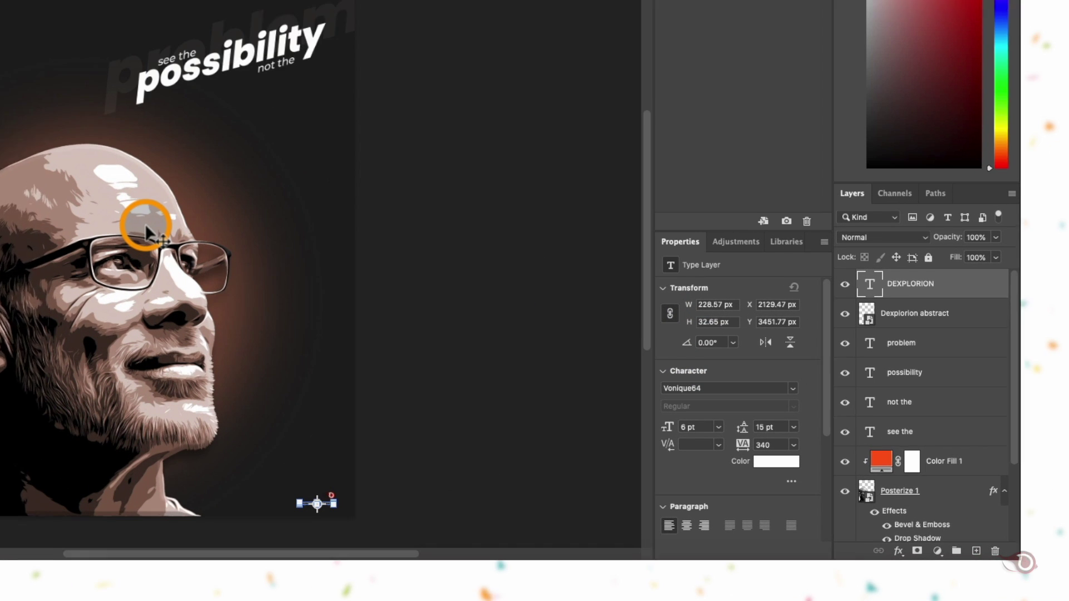
Open the Posterize 1 smart object in the finished poster and copy all five of its layers into the Untitled-1 document
scroll(931, 420, down, 4)
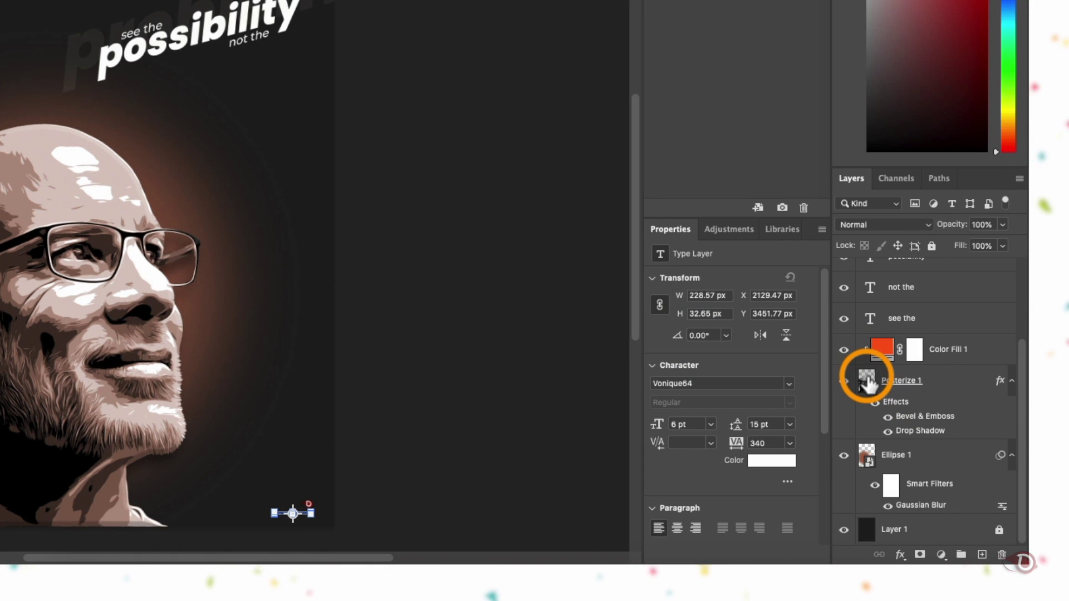
double_click(866, 379)
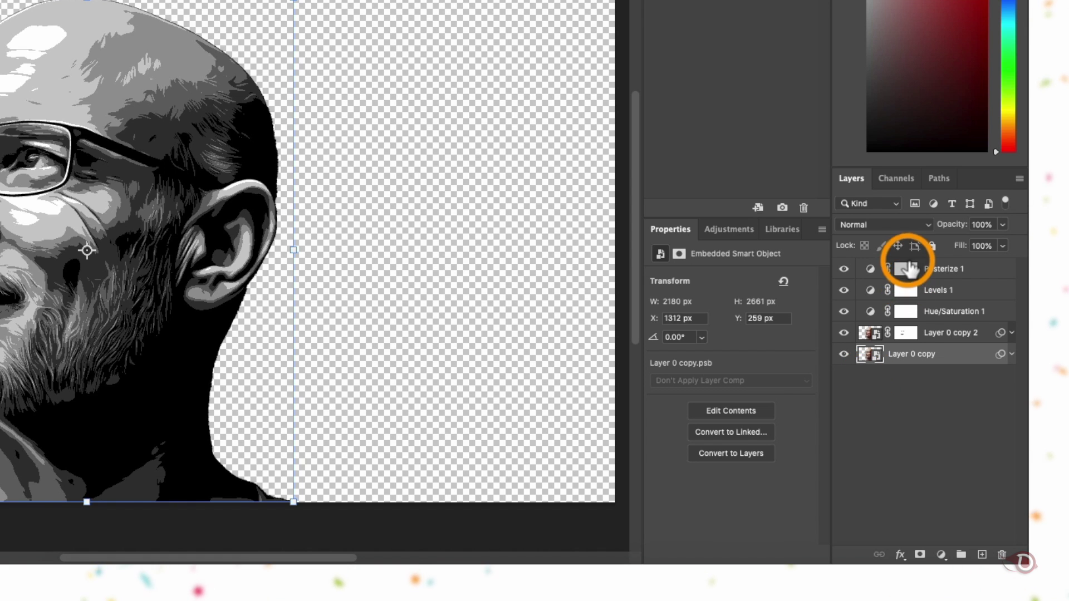
key(shift)
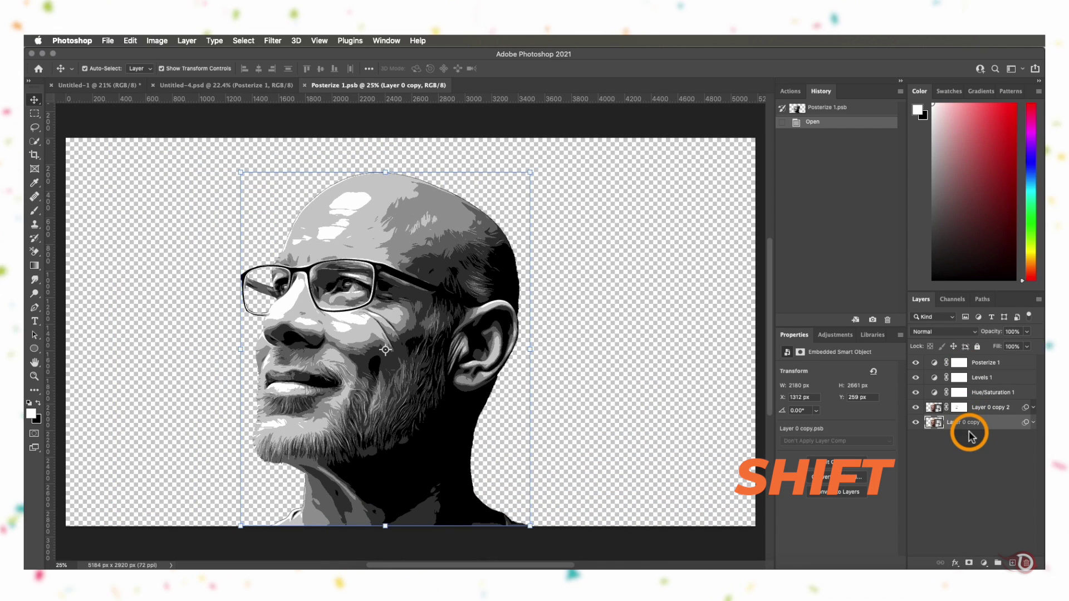
click(994, 458)
click(959, 362)
shift+click(984, 426)
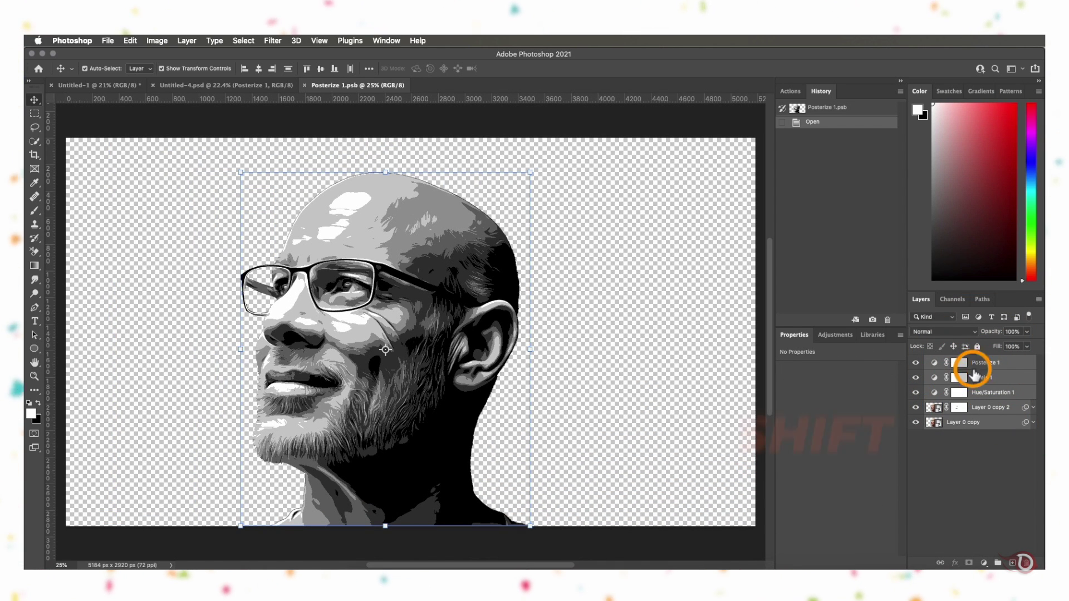
drag(1009, 361, 479, 312)
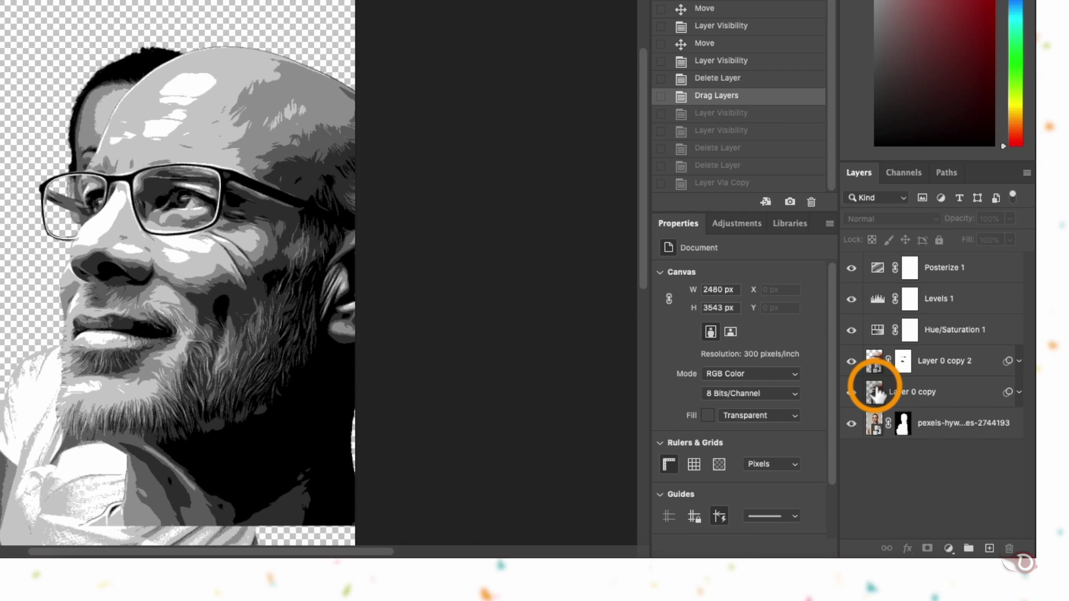
Copy the masked woman photo layer into the Layer 0 copy smart object and hide the man's portrait layer there
click(875, 395)
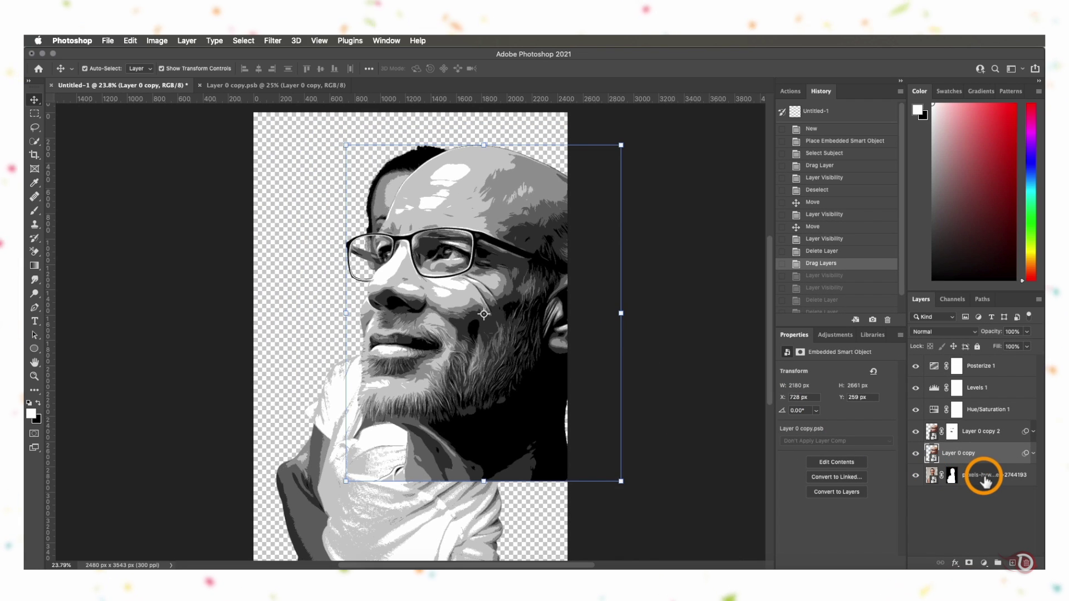
drag(984, 480, 442, 328)
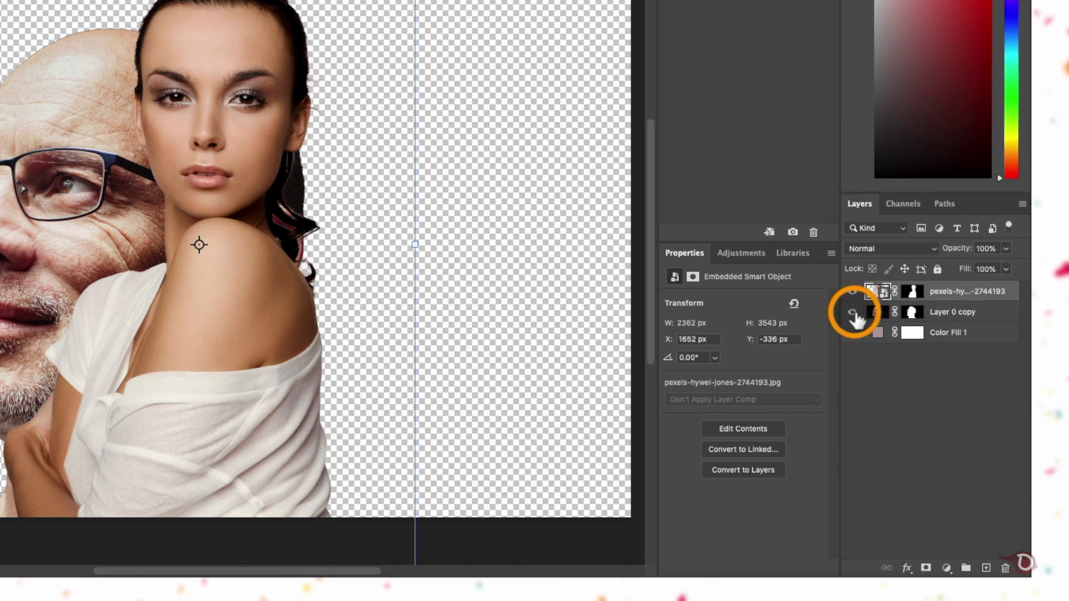
click(852, 311)
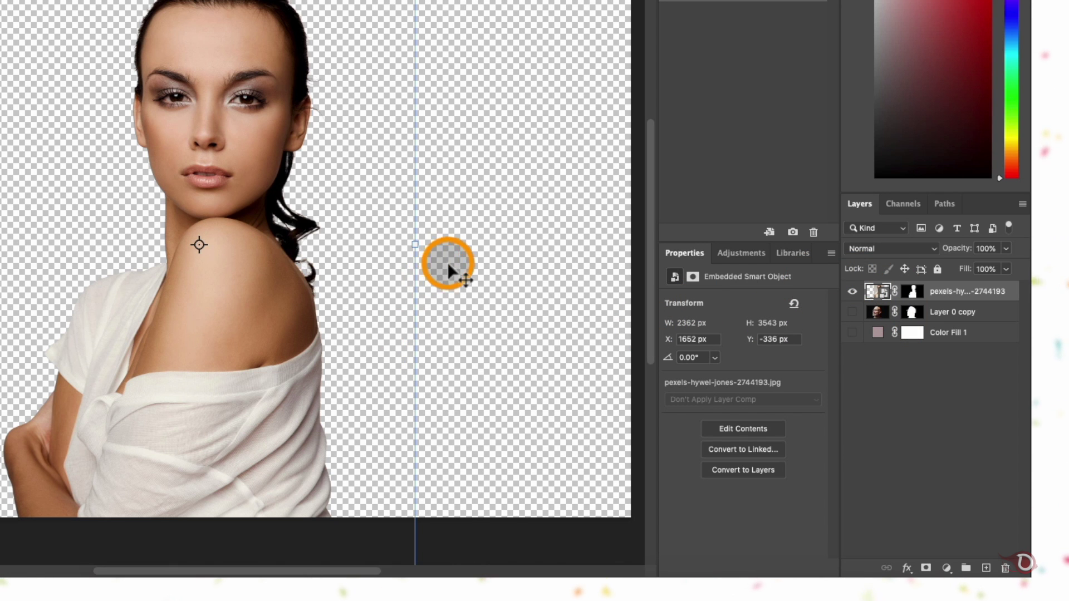
Scale the woman photo down to about 1971 x 2956 px and save the smart object
drag(415, 244, 378, 250)
key(Return)
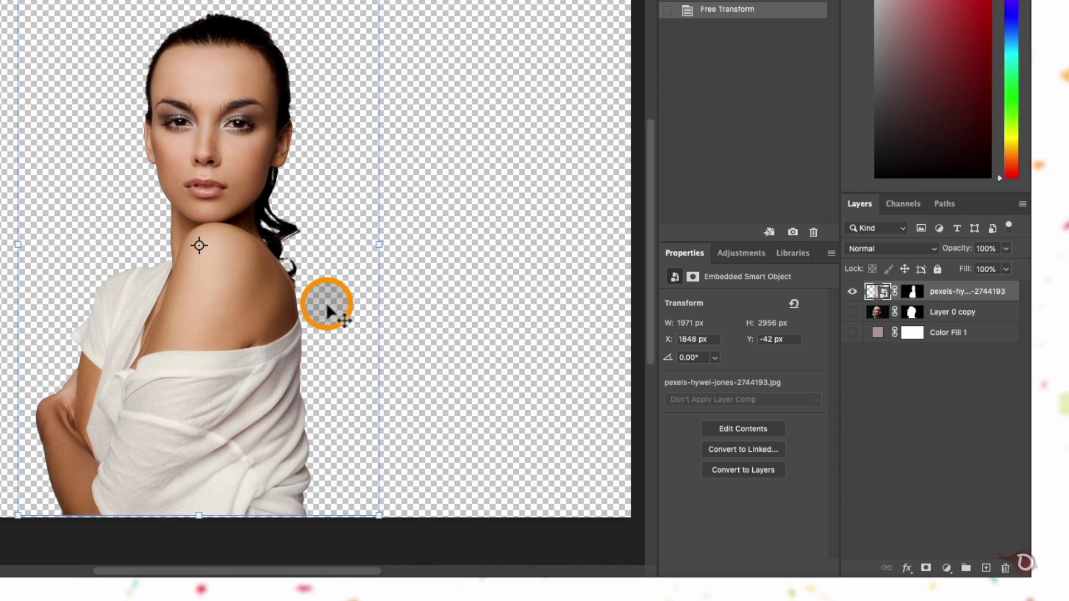
key(ctrl+s)
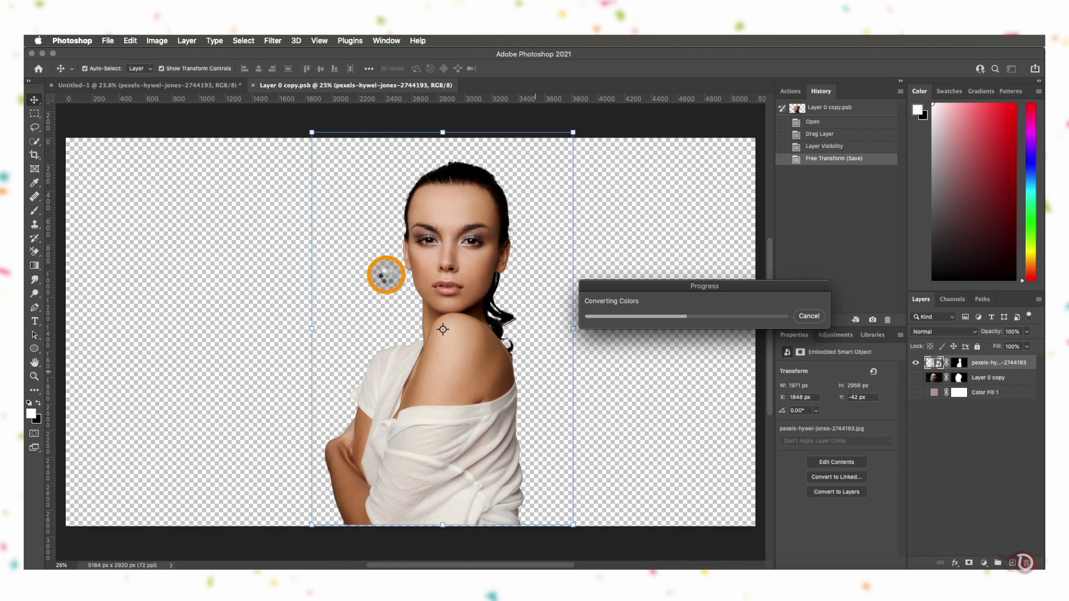
Return to the Untitled-1 document and hide the original woman photo layer beneath the effect layers
click(198, 85)
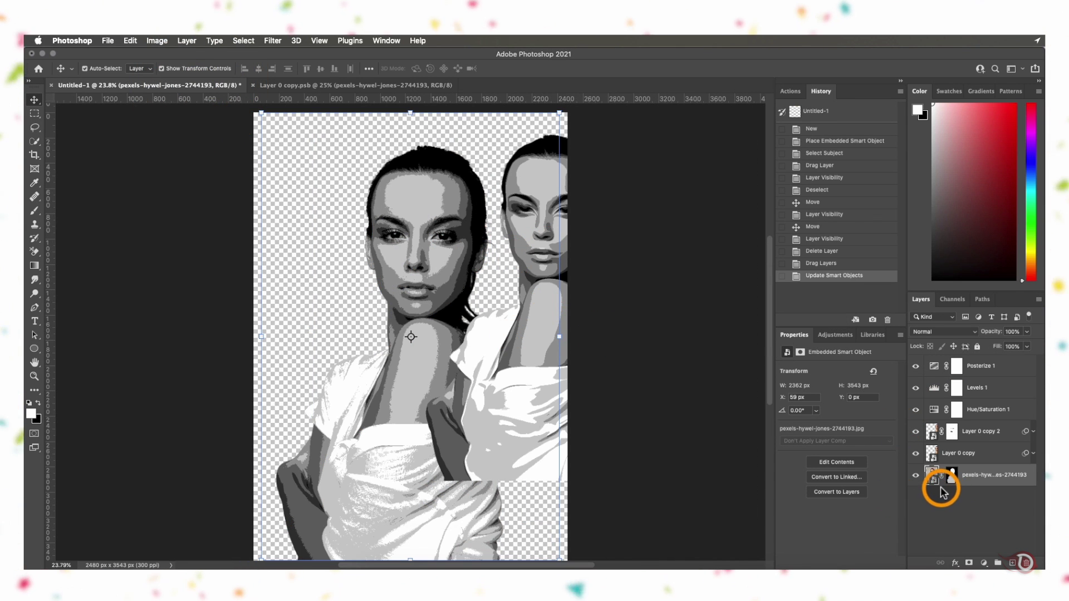
click(915, 474)
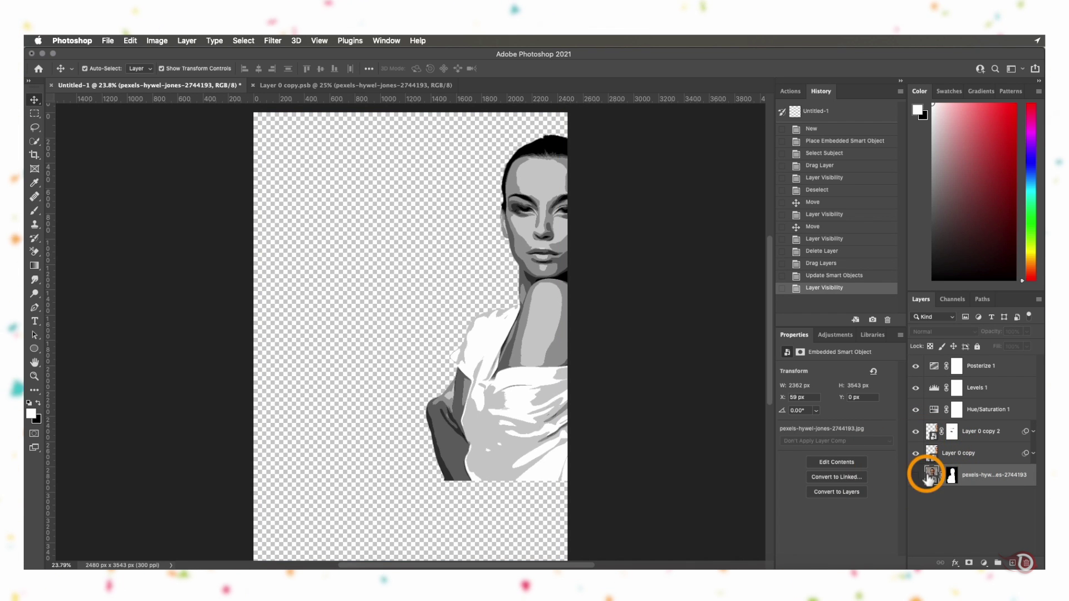
Link Layer 0 copy and Layer 0 copy 2, and move them together to the horizontal middle of the poster
click(970, 454)
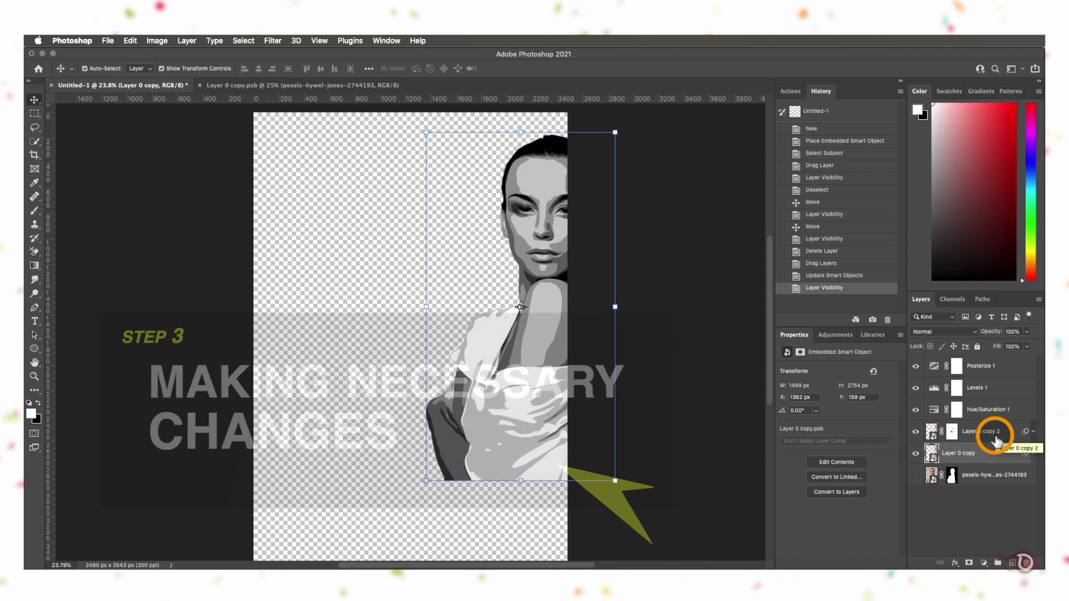
shift+click(996, 437)
click(940, 562)
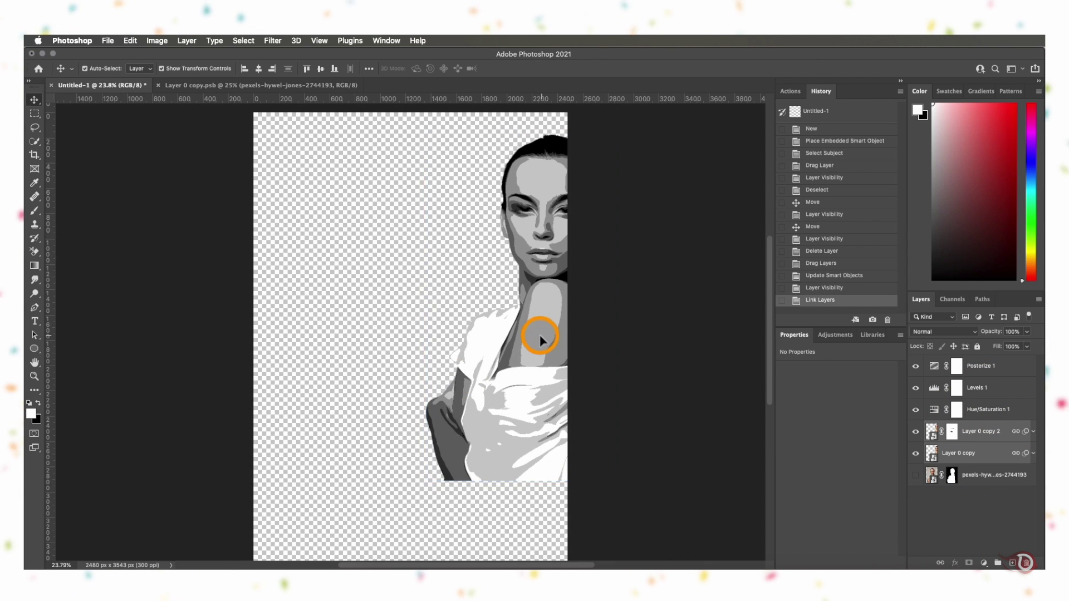
drag(549, 340, 432, 373)
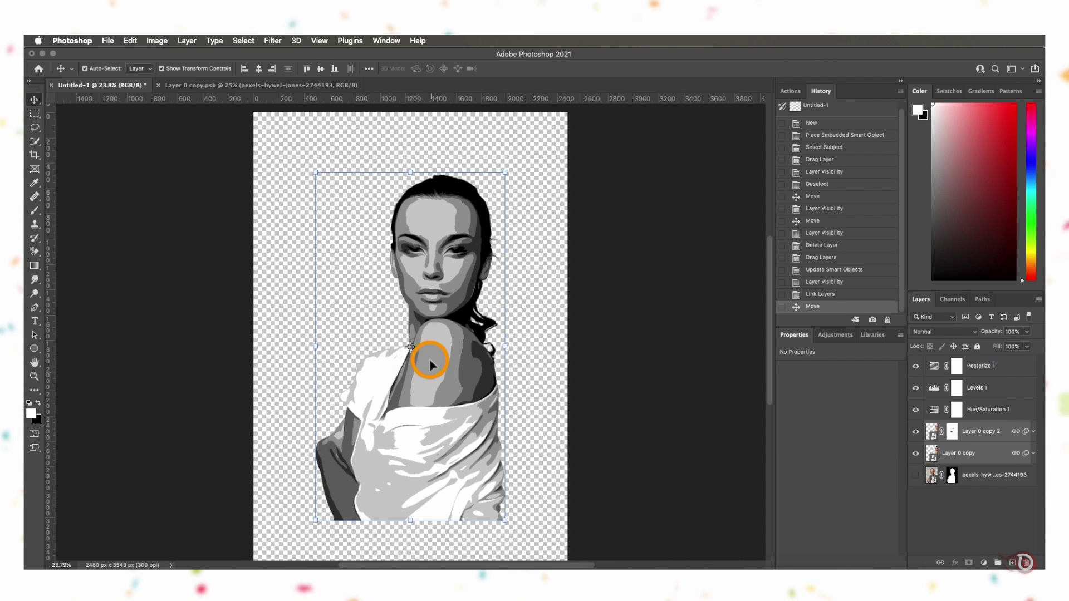
Fill the layer mask of Layer 0 copy 2 with white
scroll(431, 364, up, 5)
click(587, 388)
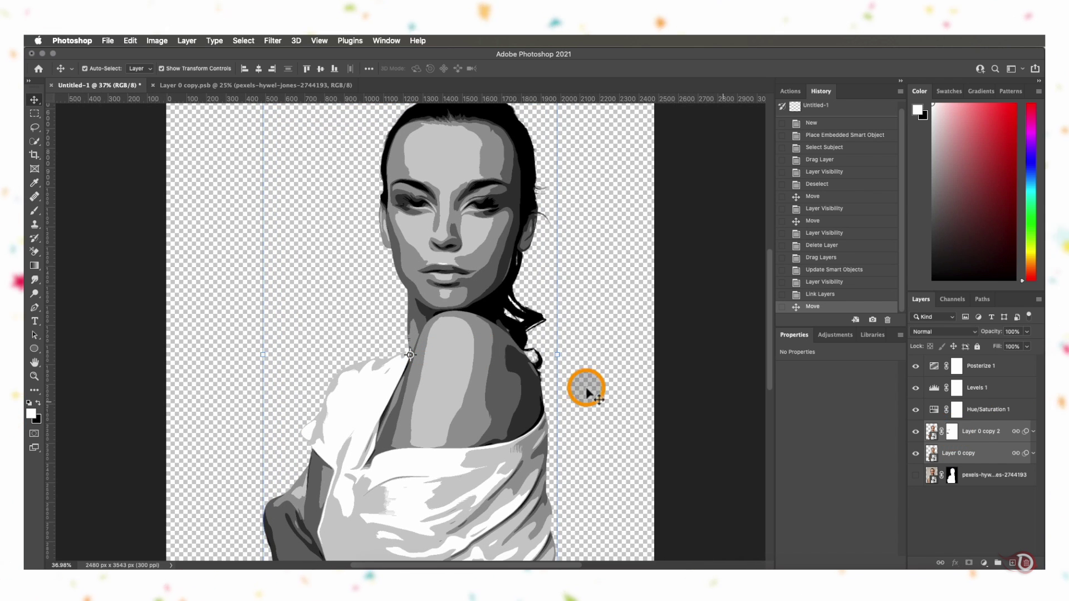
click(952, 432)
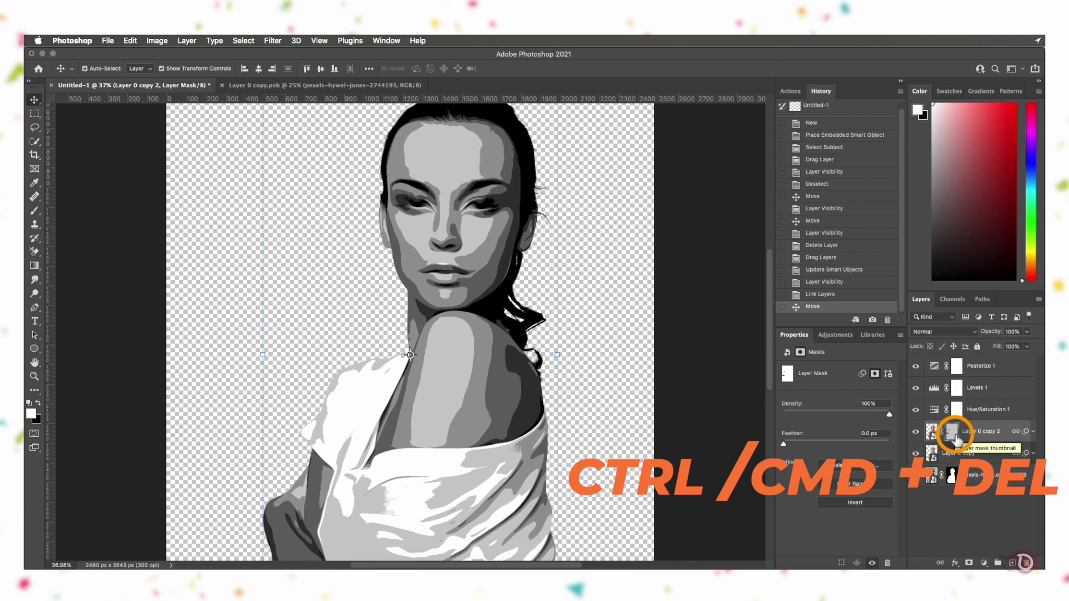
key(ctrl+Delete)
Try the Posterize 1 adjustment at 5 levels and set it back to 6
scroll(469, 387, up, 2)
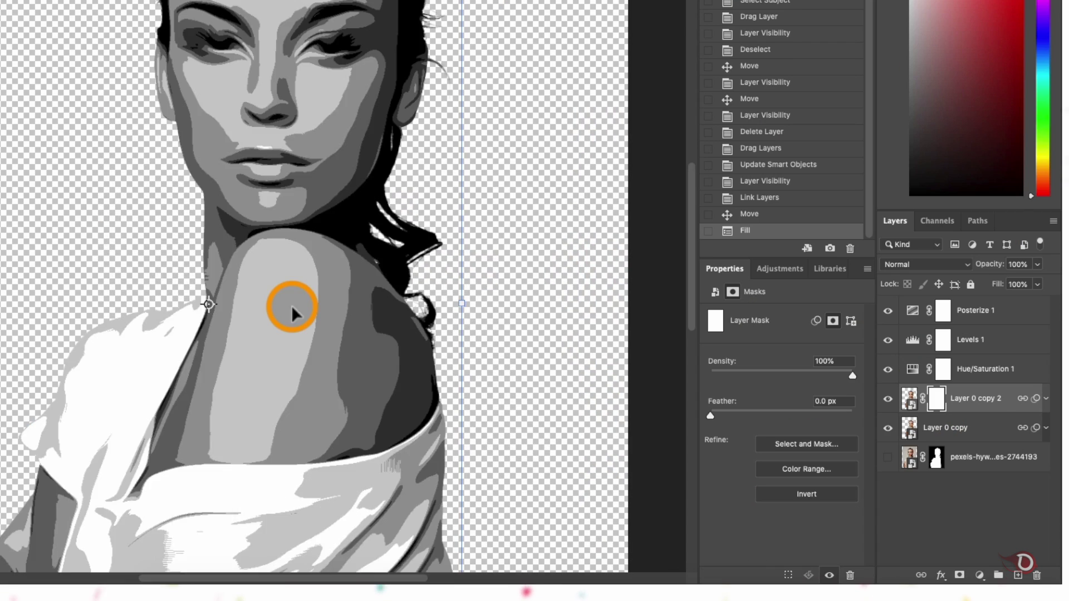
scroll(469, 384, up, 3)
scroll(469, 384, up, 3)
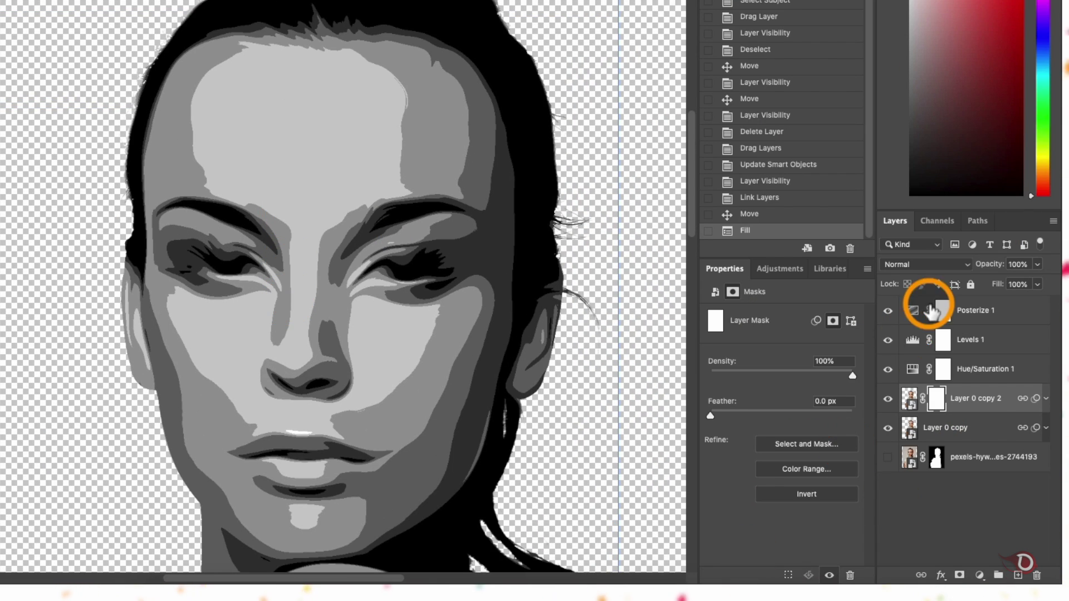
click(913, 313)
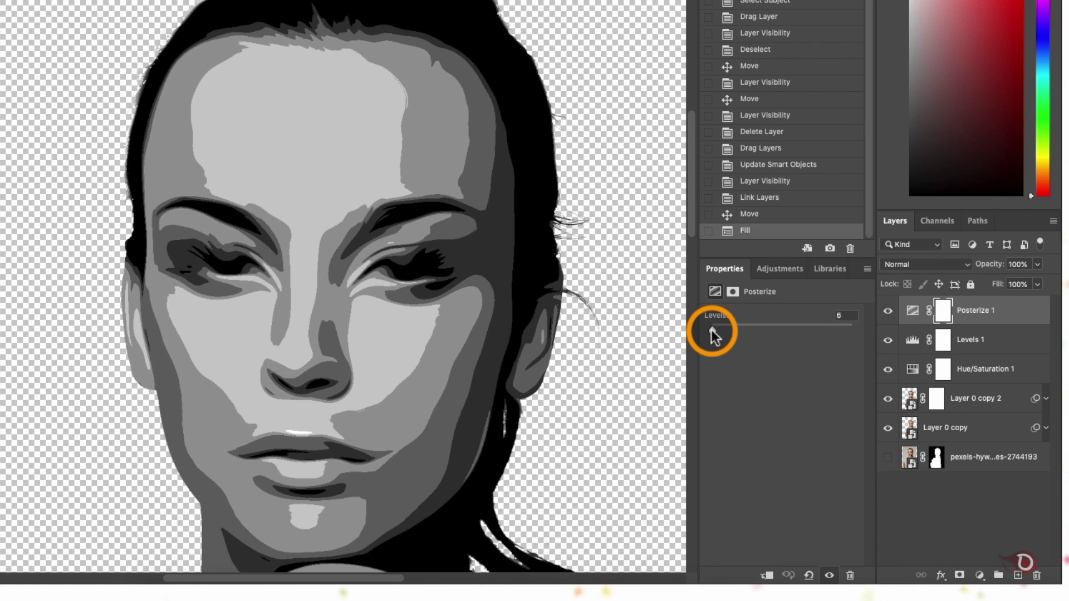
click(711, 330)
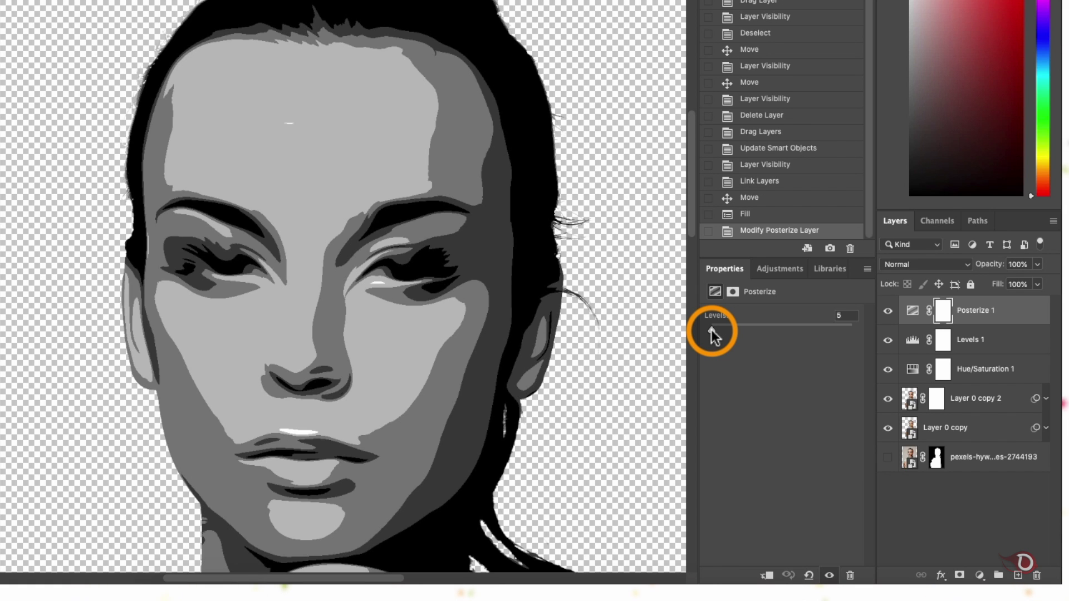
drag(710, 329, 712, 331)
Set the Levels 1 adjustment's input levels to 32, 0.92 and 245
click(912, 340)
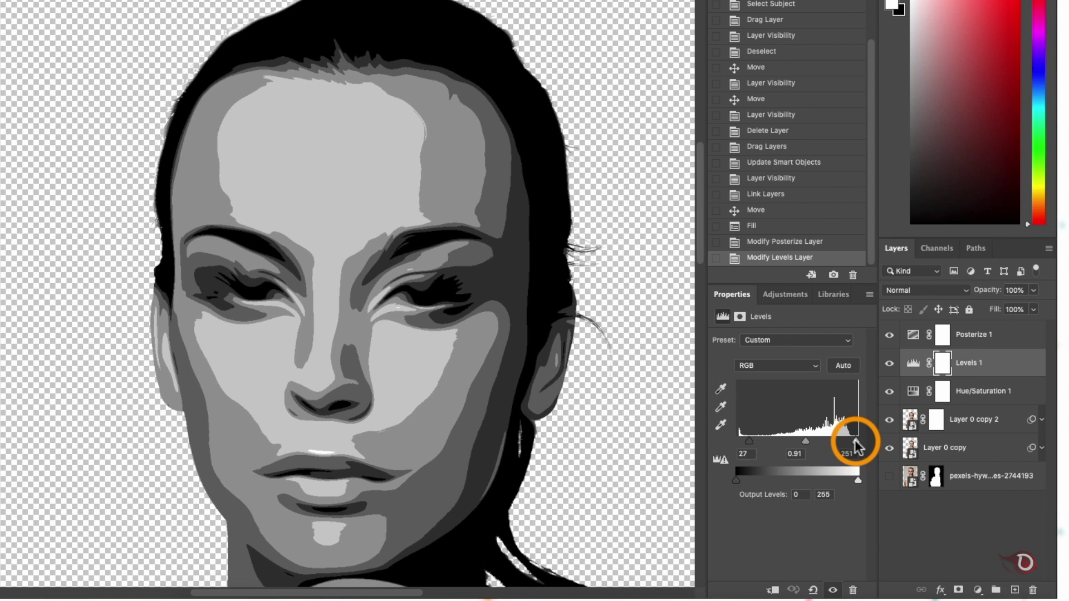
drag(855, 446, 751, 443)
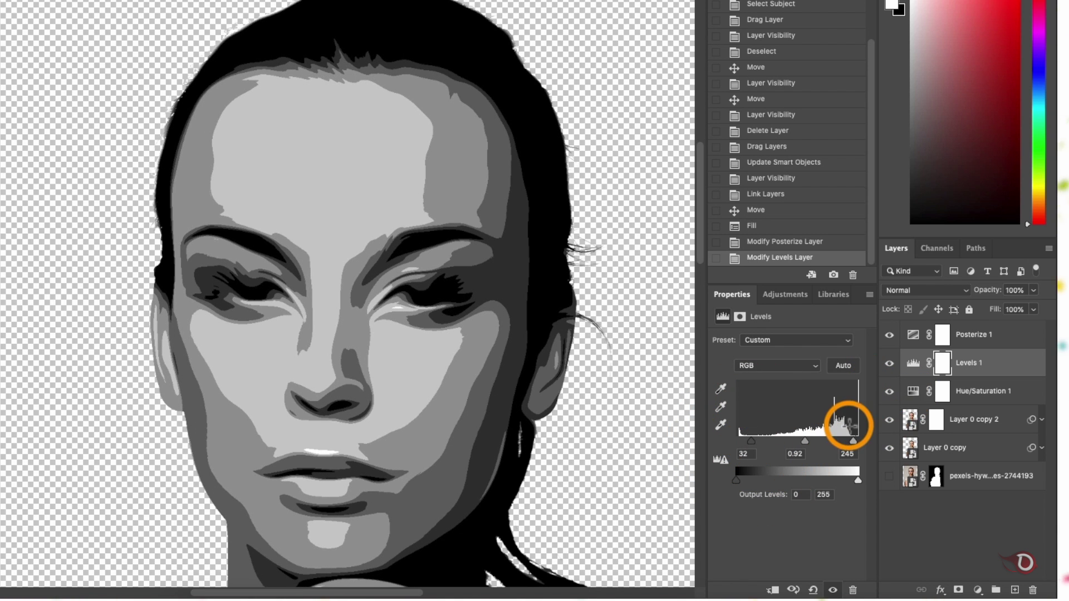
scroll(441, 394, down, 10)
scroll(441, 393, up, 12)
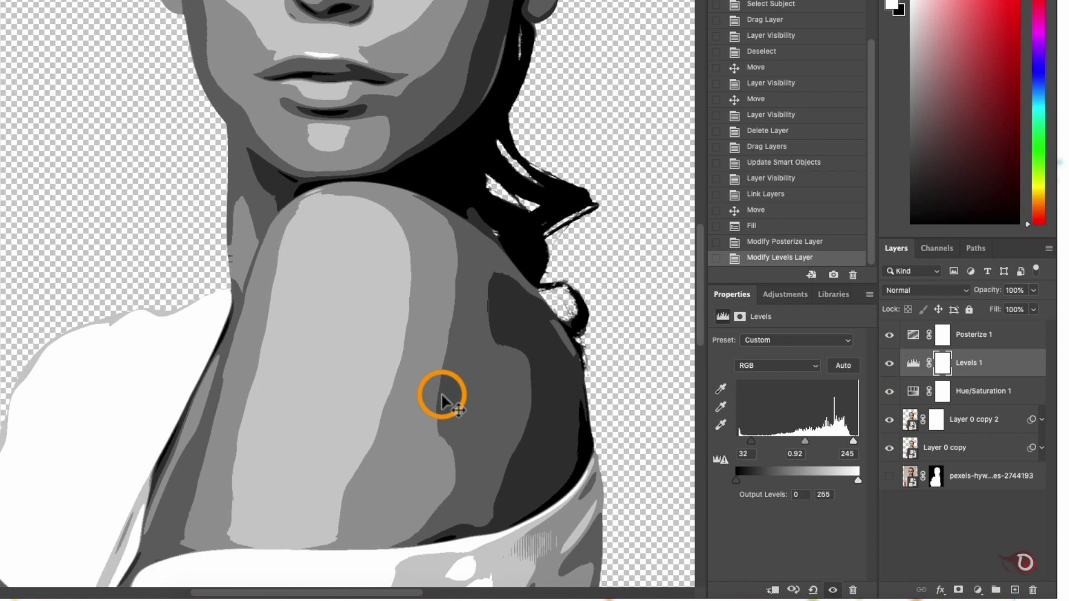
Ready a soft round brush with black as the foreground colour for painting on Layer 0 copy 2's layer mask
click(936, 419)
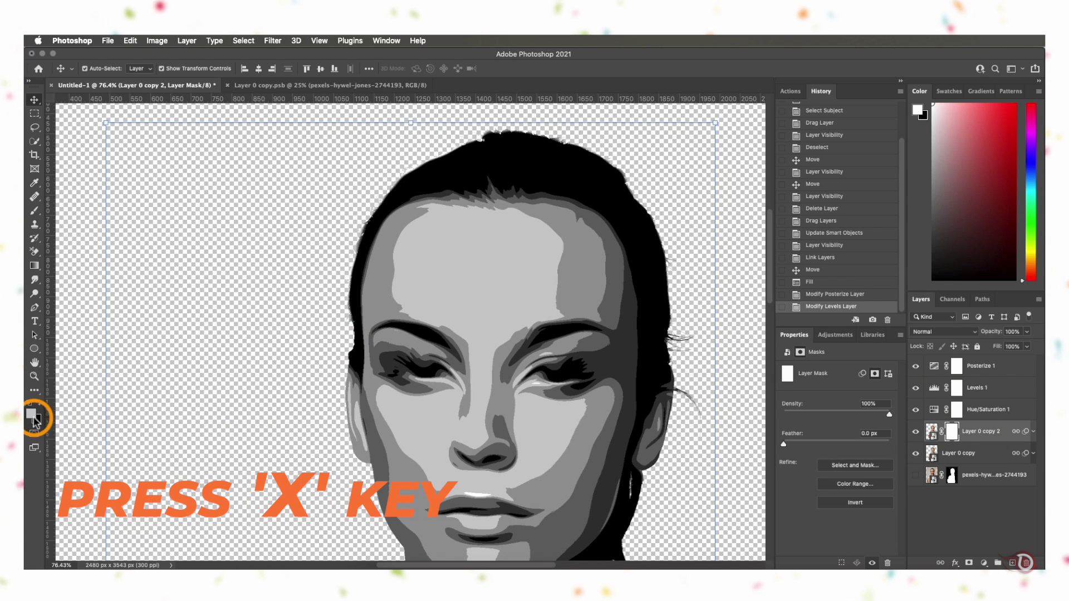
key(x)
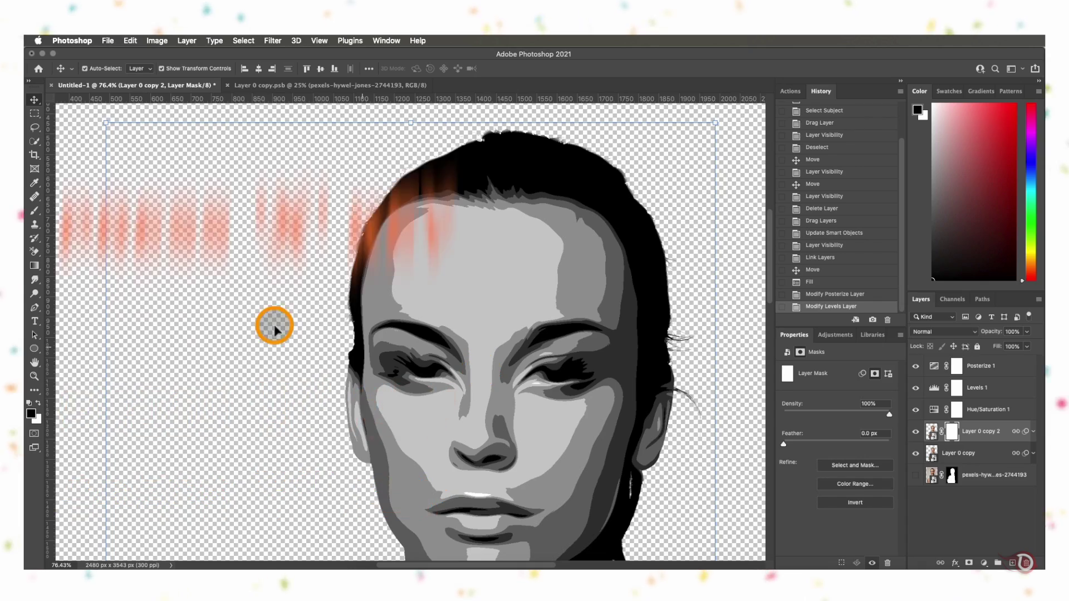
click(34, 210)
right_click(704, 341)
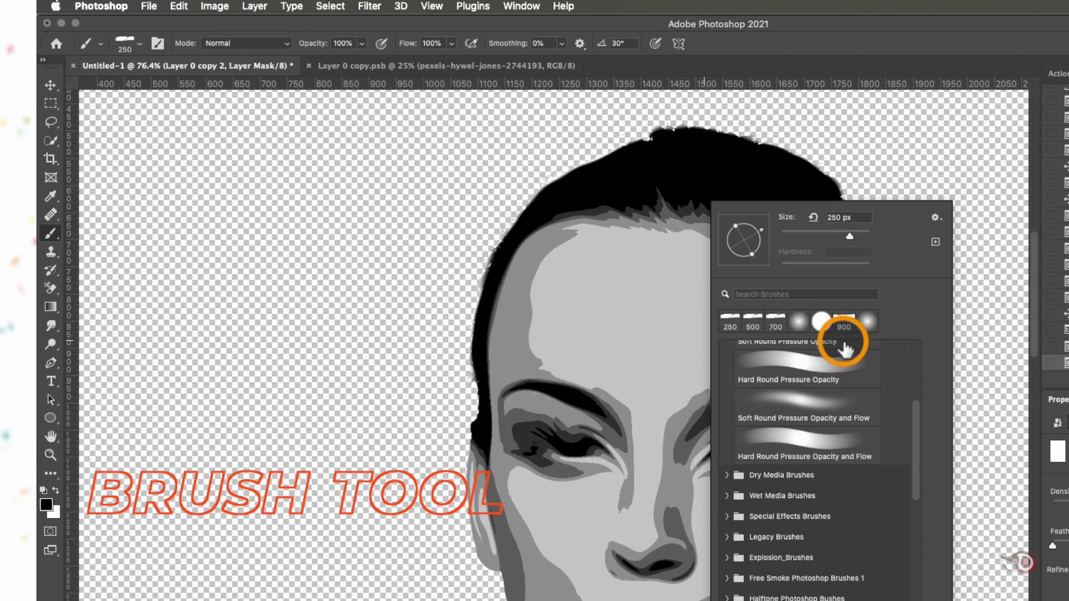
click(802, 322)
key(Return)
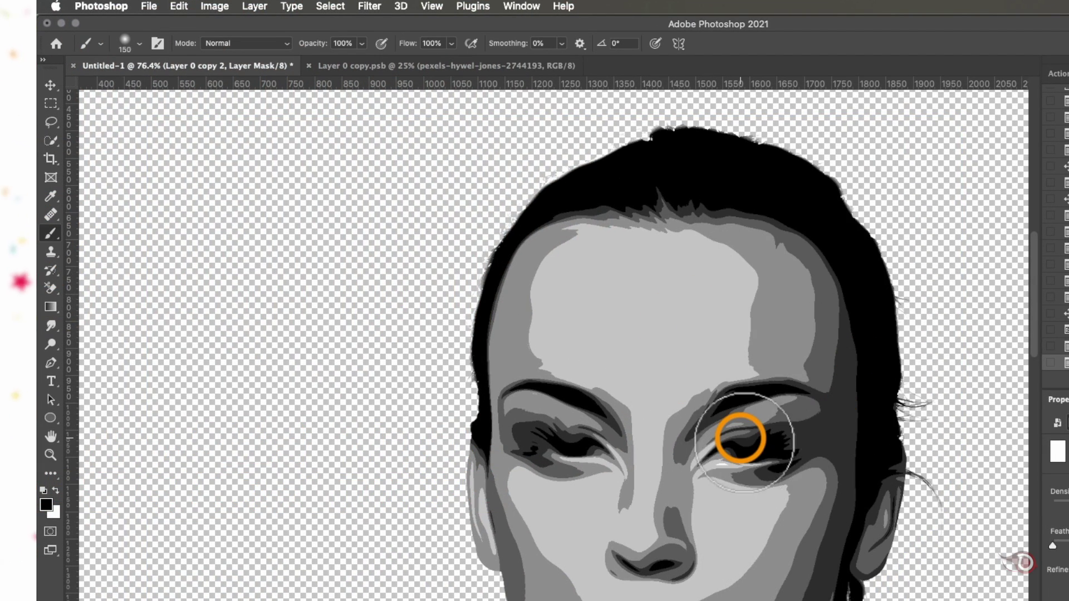
Reduce the brush to 45 px and paint black on the mask over the eye nearer the image's right edge
key(bracketleft)
key(bracketleft)
key(bracketleft)
key(bracketleft)
click(733, 452)
click(736, 452)
click(786, 451)
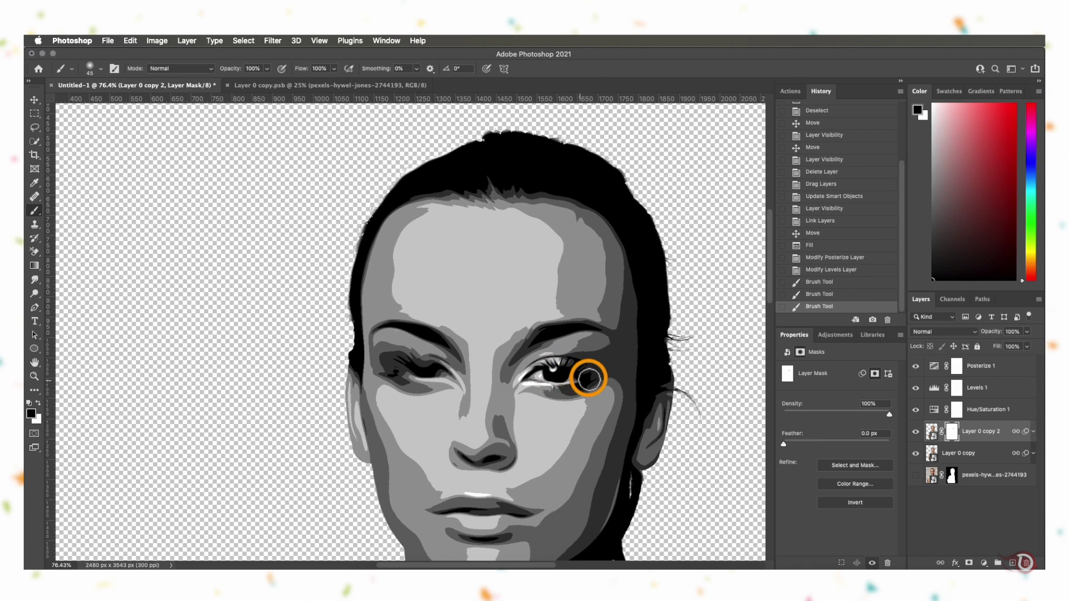
click(756, 453)
click(709, 459)
Paint black on the mask over the woman's other eye to bring back its detail
mouse_move(568, 374)
mouse_down()
mouse_move(395, 373)
mouse_move(429, 362)
mouse_move(389, 375)
mouse_move(448, 369)
mouse_up()
click(412, 367)
click(391, 375)
drag(447, 369, 404, 363)
Paint black on the mask over the woman's lips to bring back their detail
scroll(487, 372, down, 2)
mouse_move(509, 470)
mouse_down()
mouse_move(468, 471)
mouse_move(537, 463)
mouse_up()
click(537, 463)
drag(449, 456, 453, 470)
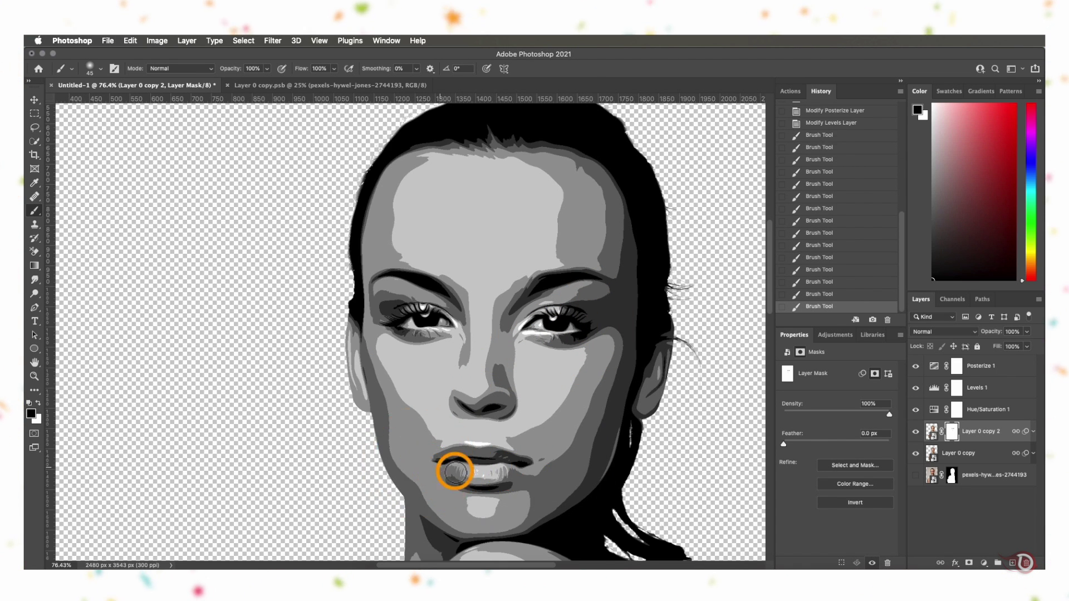
drag(526, 472, 485, 458)
scroll(485, 458, up, 2)
click(526, 440)
Touch up the mask with more black strokes around both eyes
scroll(556, 390, up, 1)
drag(623, 312, 592, 323)
drag(437, 319, 367, 312)
scroll(479, 329, down, 5)
scroll(485, 382, down, 3)
scroll(486, 383, up, 3)
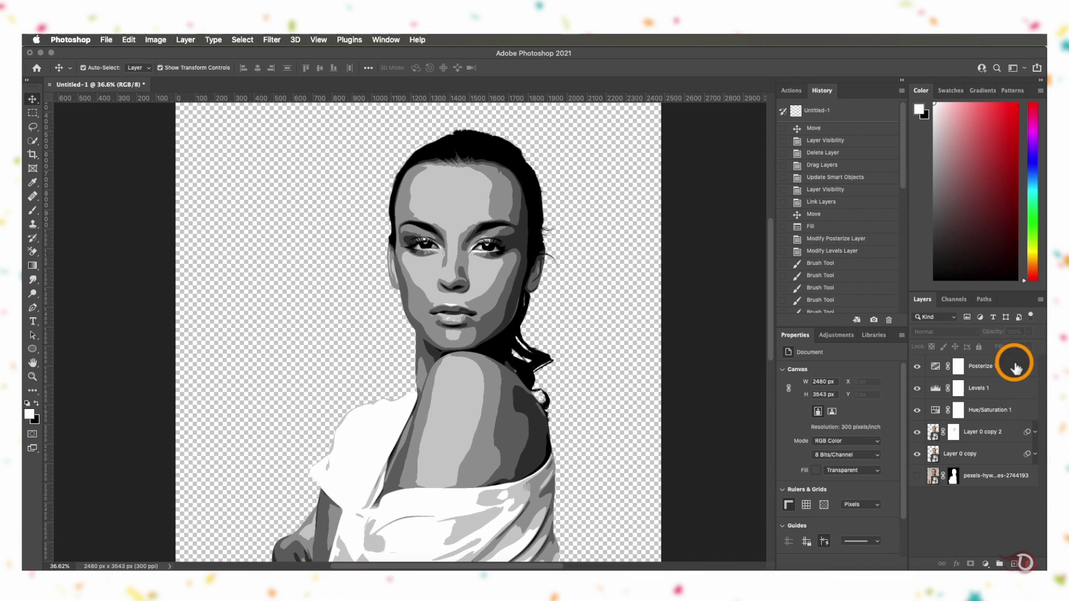
Duplicate the five layers from Posterize 1 down to Layer 0 copy and merge the duplicates into one layer
click(1014, 367)
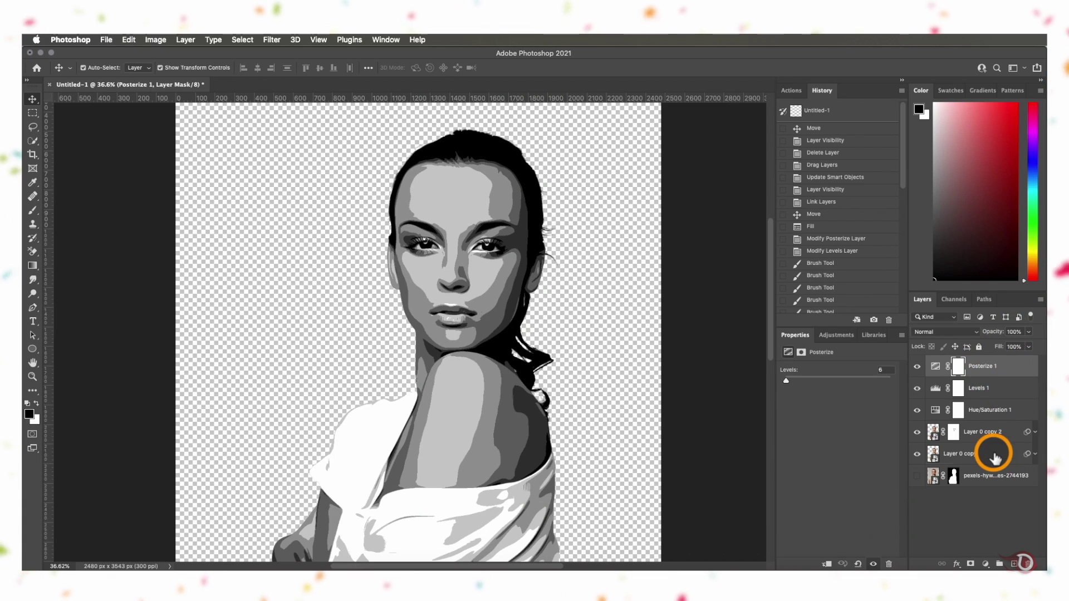
shift+click(995, 457)
key(super+j)
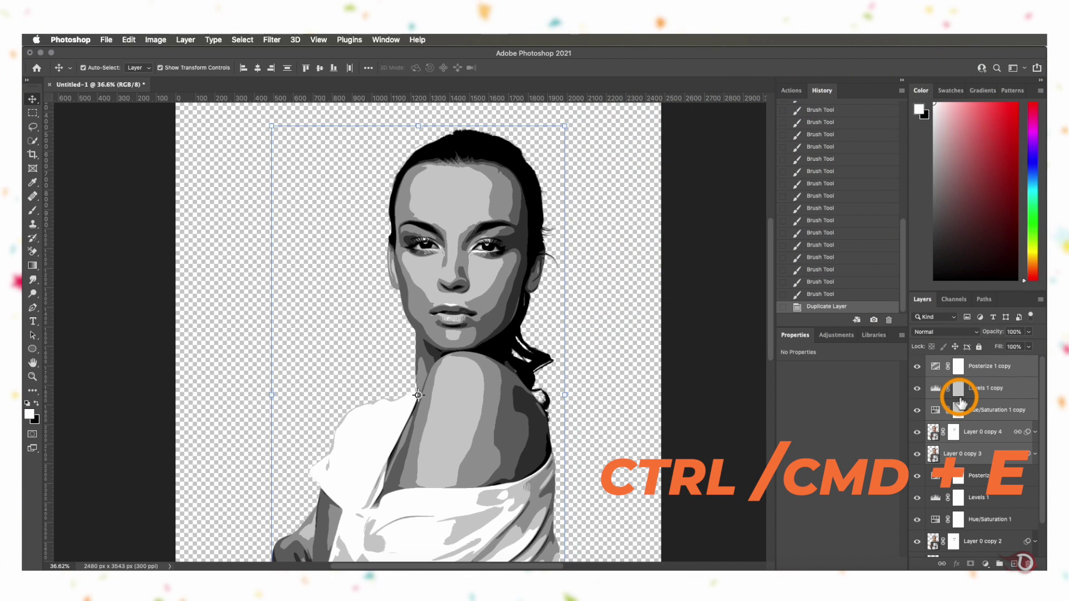
key(super+e)
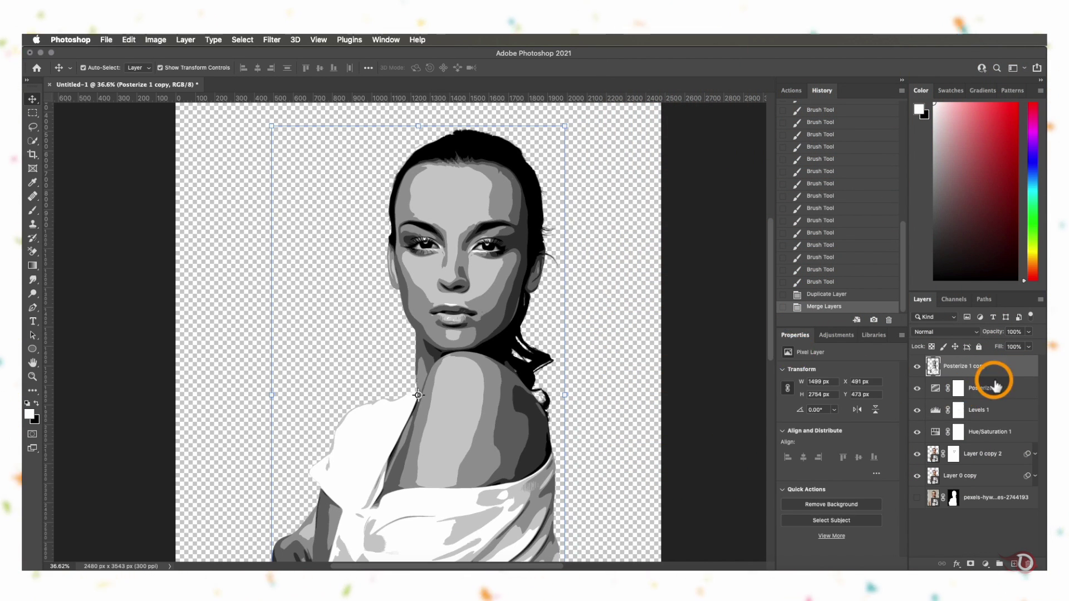
Convert the original layers from Posterize 1 down to Layer 0 copy into one smart object named Posterized Subject
click(995, 385)
shift+click(980, 473)
right_click(1014, 391)
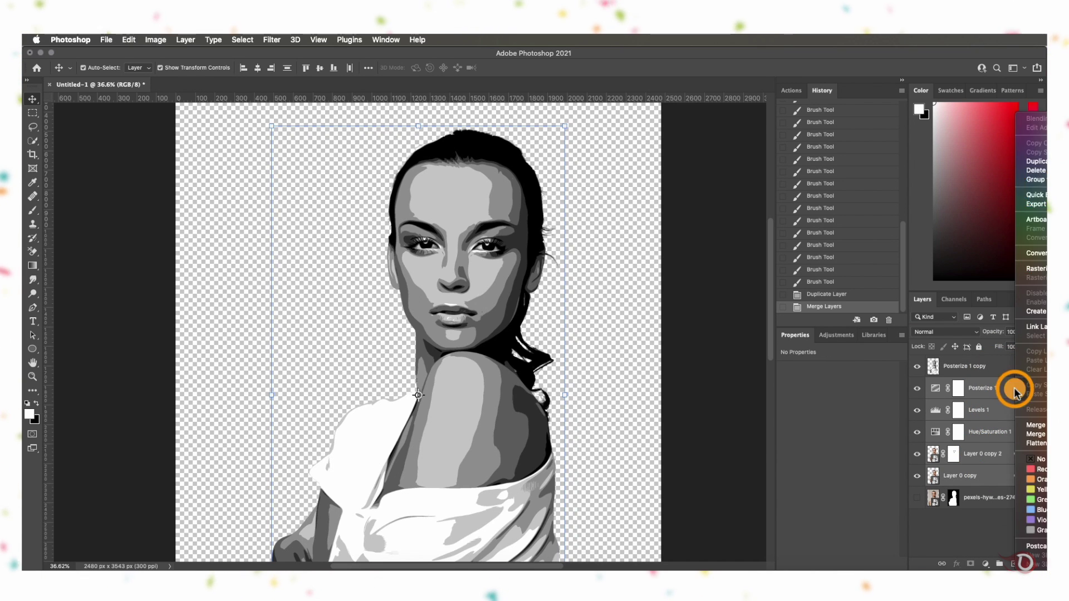
click(1034, 222)
double_click(959, 389)
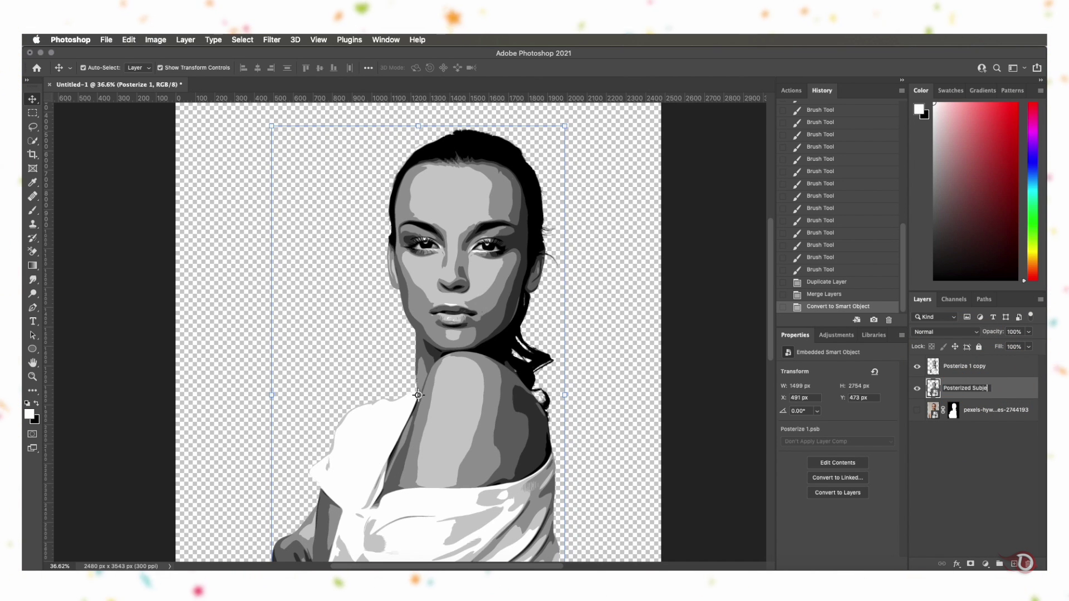
text(ct)
click(975, 440)
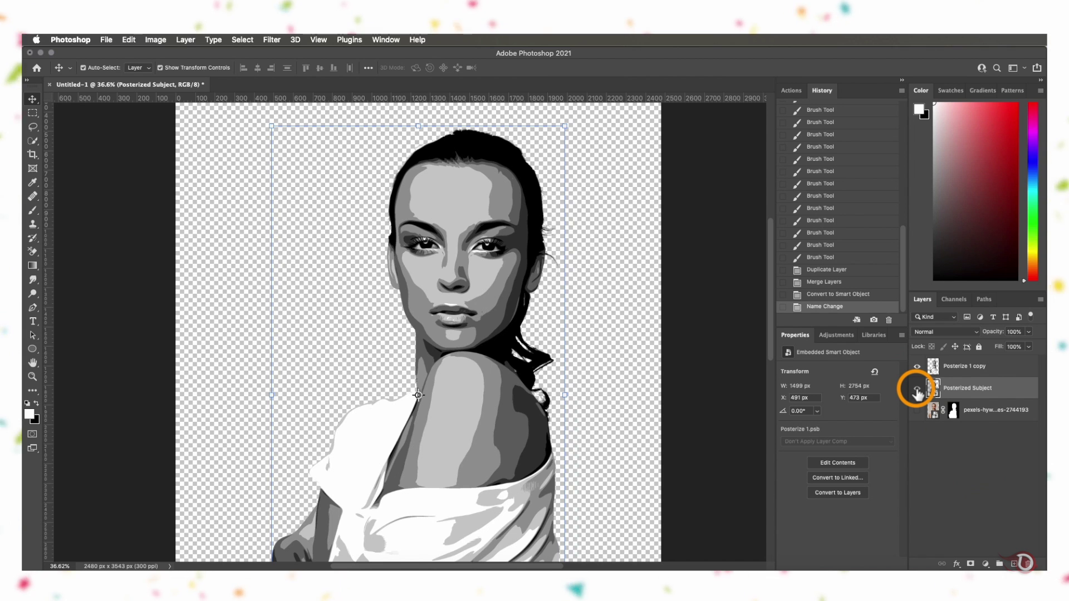
Hide the Posterized Subject layer and open the blending options of the Posterize 1 copy layer
click(917, 388)
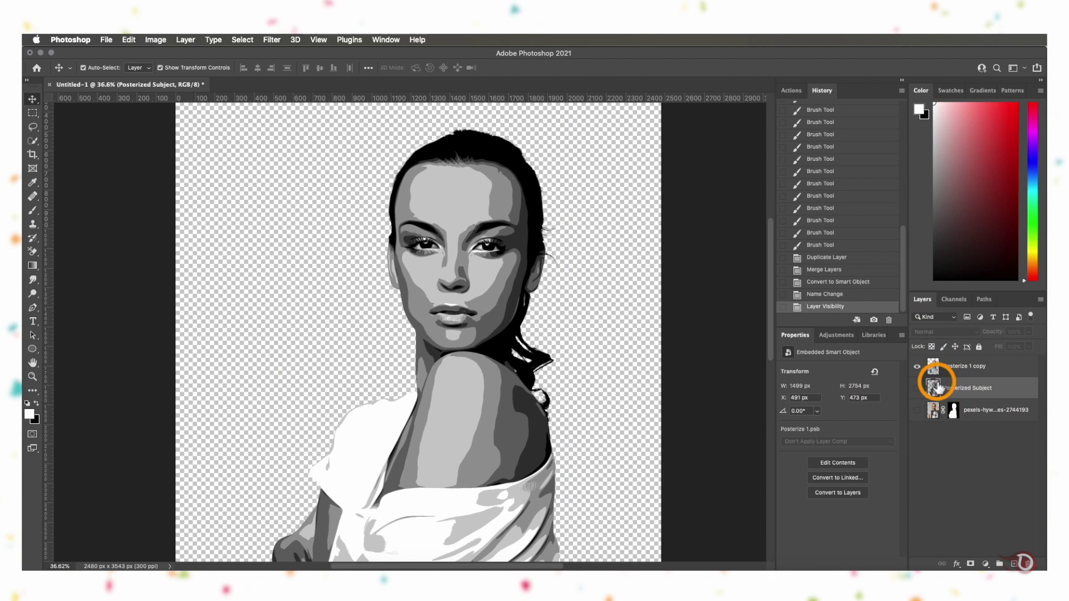
click(963, 365)
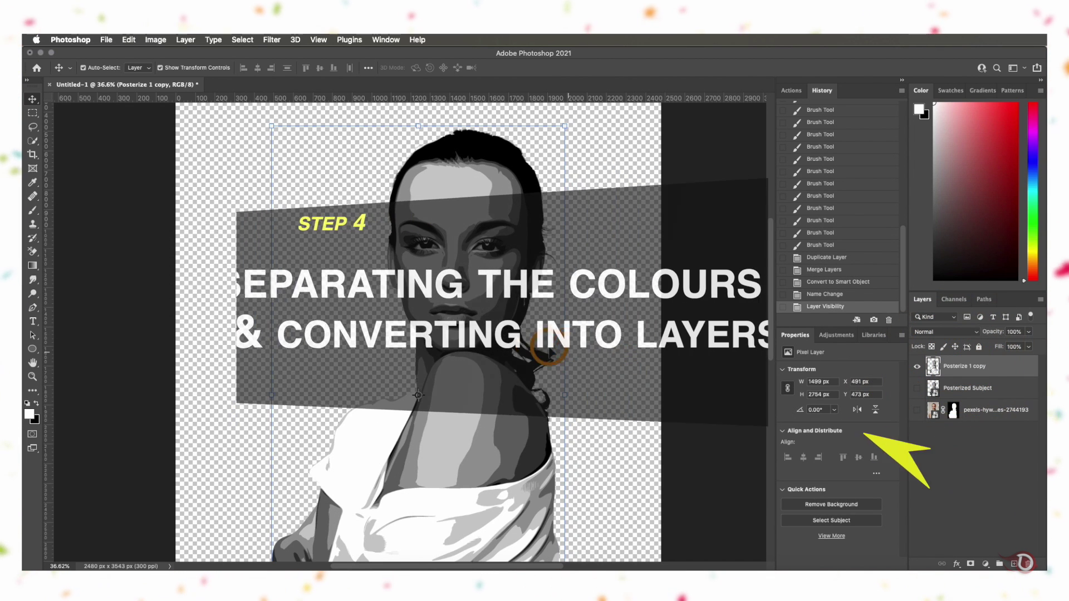
scroll(508, 344, up, 5)
scroll(507, 340, down, 7)
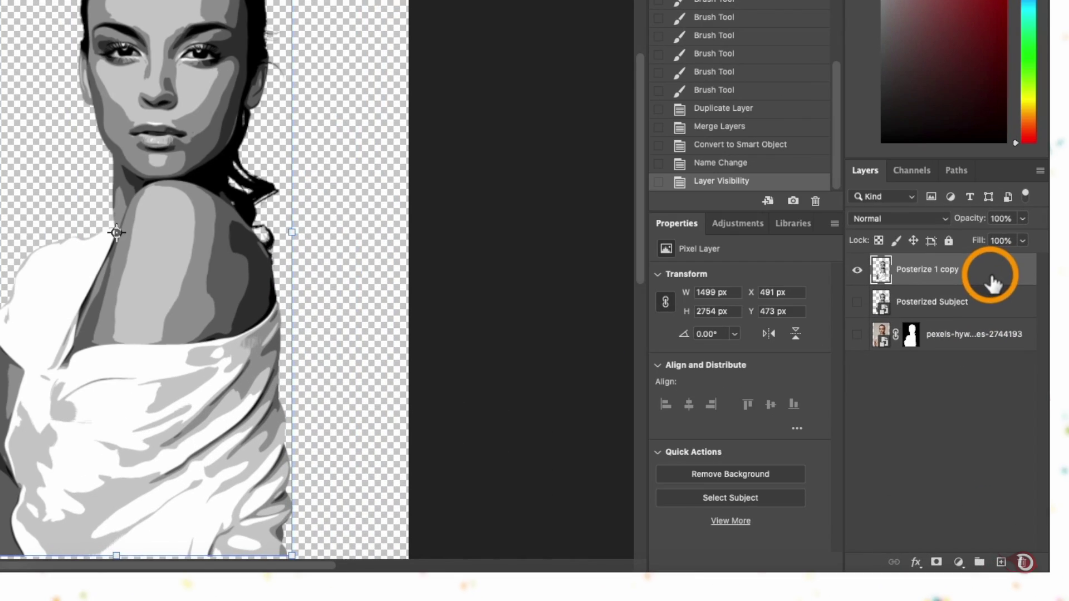
double_click(1006, 368)
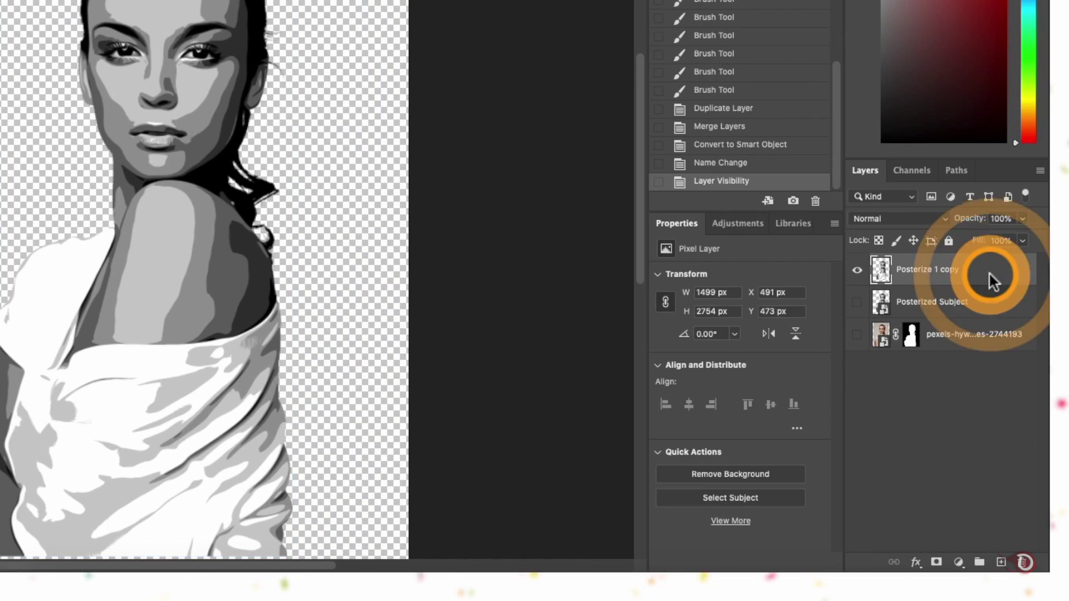
double_click(988, 271)
click(568, 173)
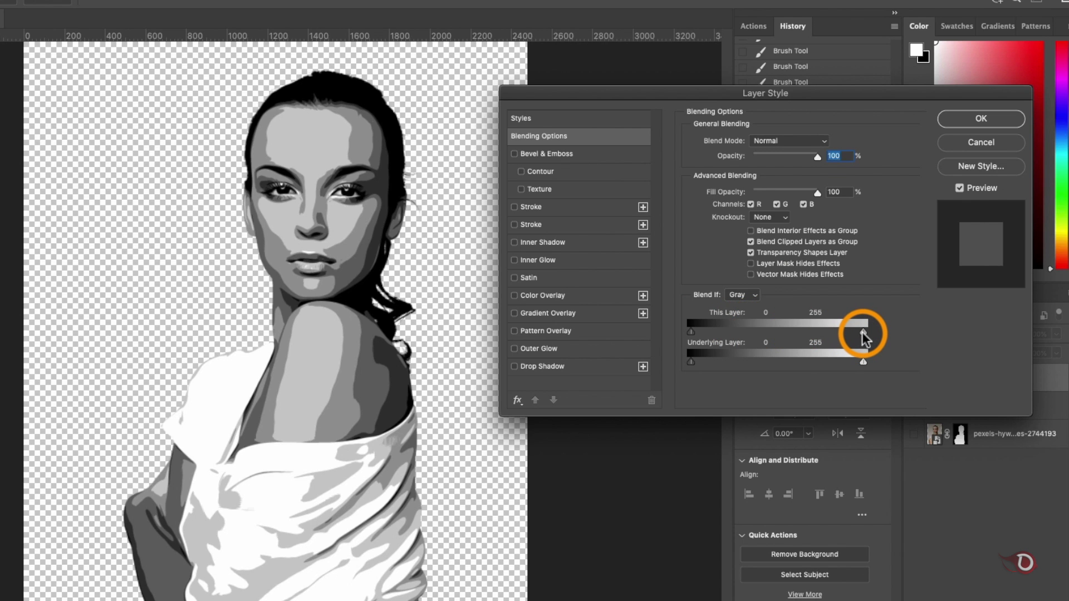
Try out the white and black limits of This Layer's Blend If range on Posterize 1 copy
drag(862, 333, 854, 333)
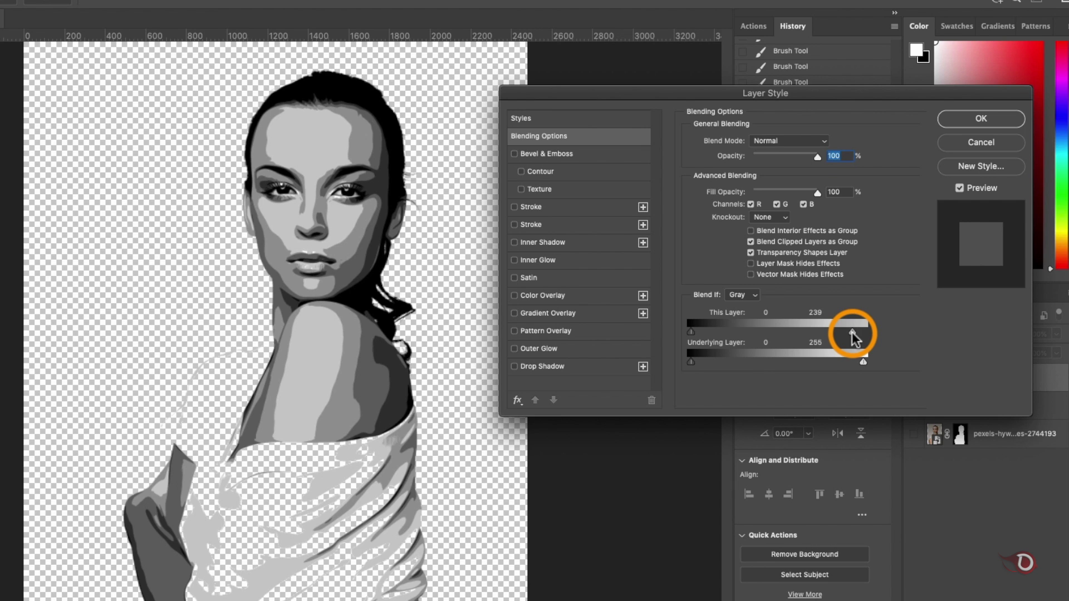
drag(819, 338, 722, 339)
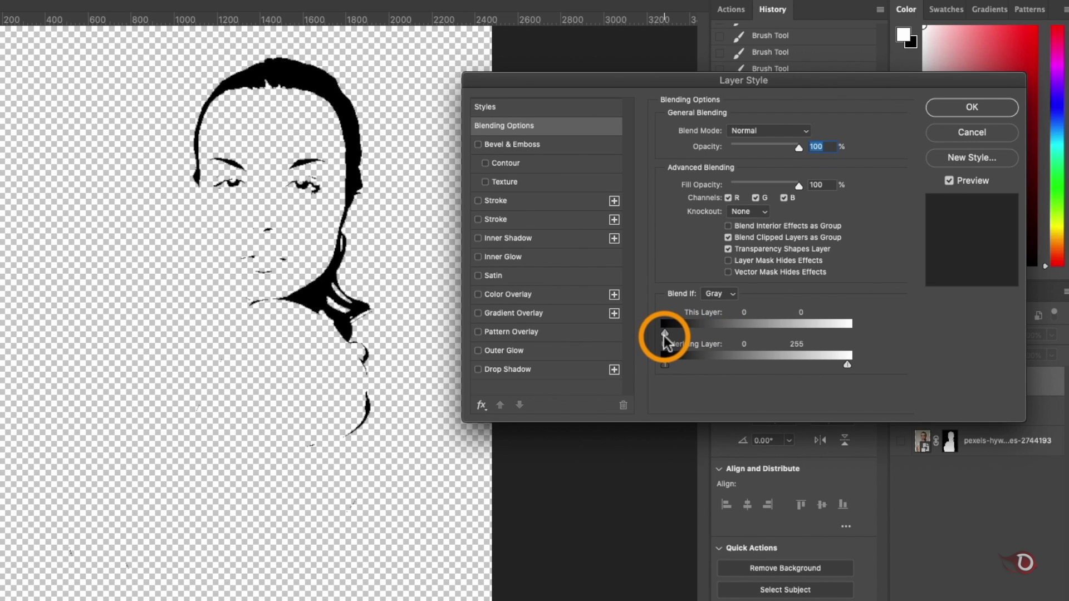
drag(664, 334, 845, 334)
drag(667, 332, 845, 342)
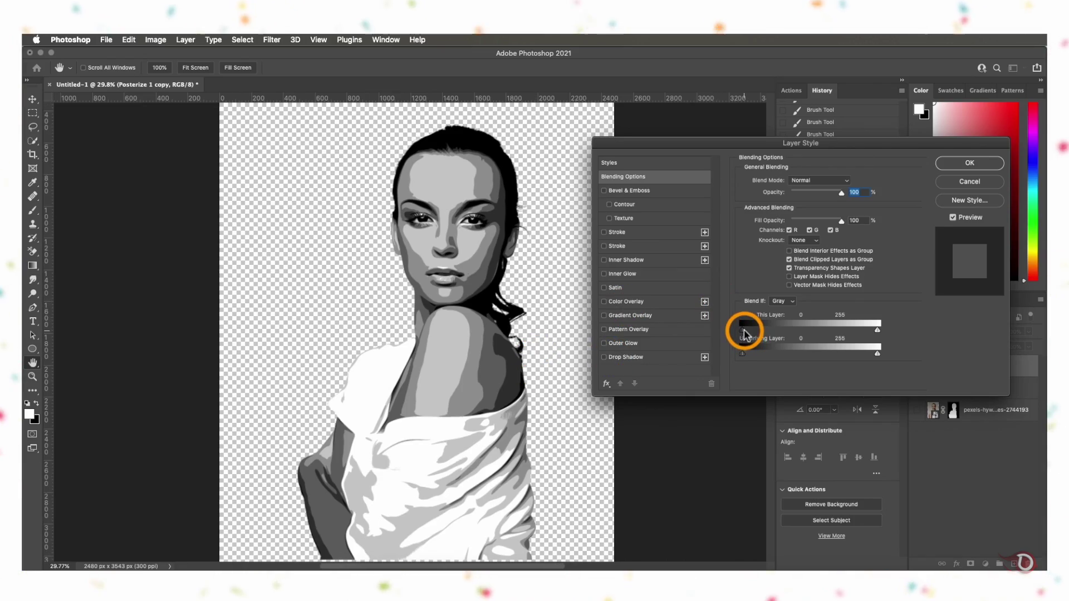
Set Posterize 1 copy's Blend If range for This Layer to 212–255 to isolate the white areas
drag(742, 330, 883, 329)
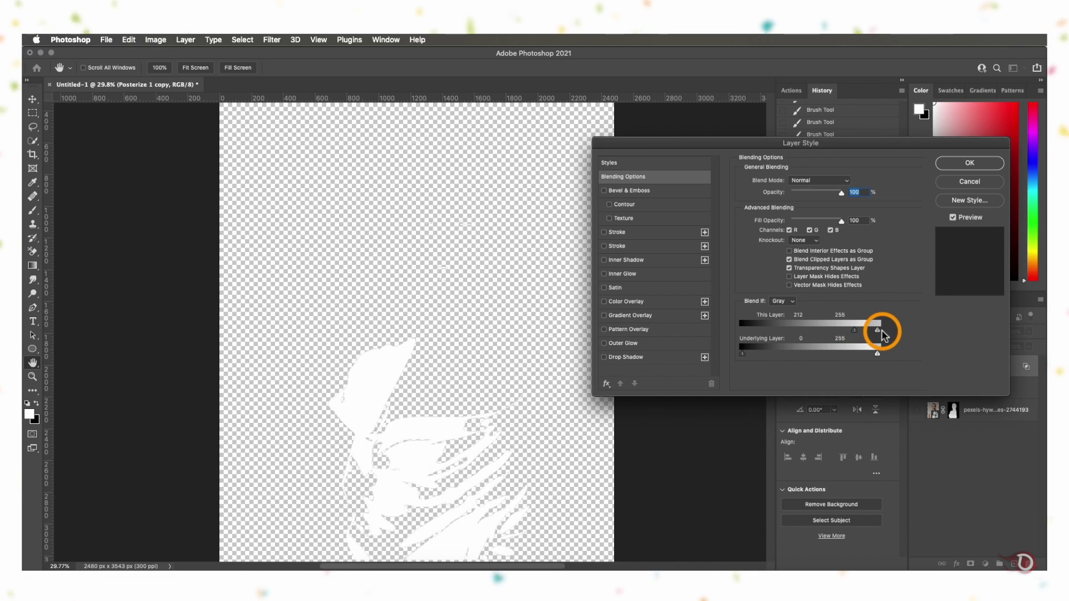
click(972, 163)
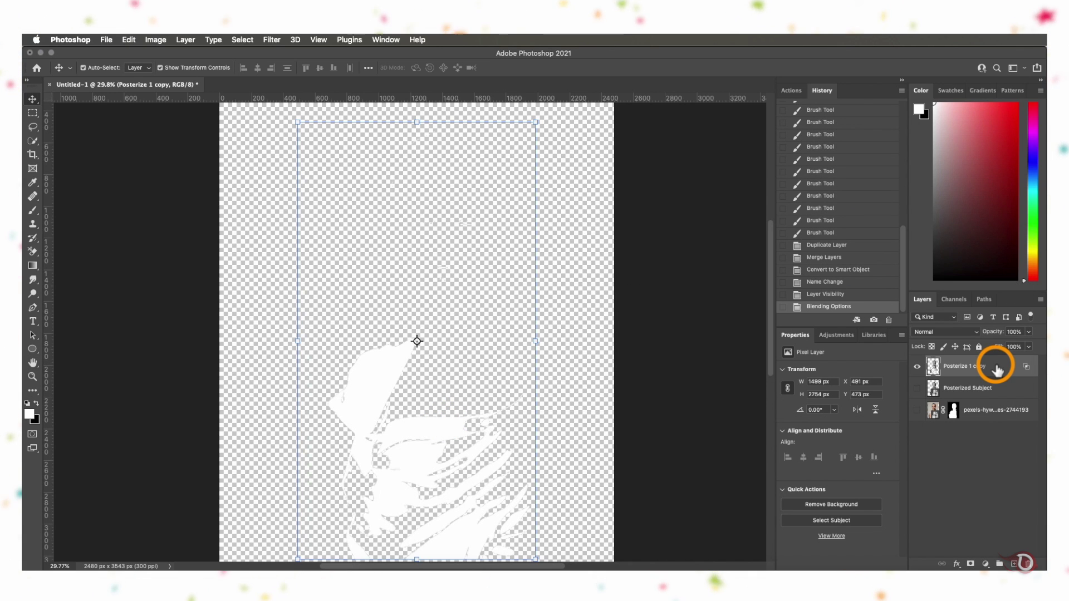
Duplicate the Posterize 1 copy layer with only its white areas showing, and convert the duplicate into a smart object
key(ctrl+j)
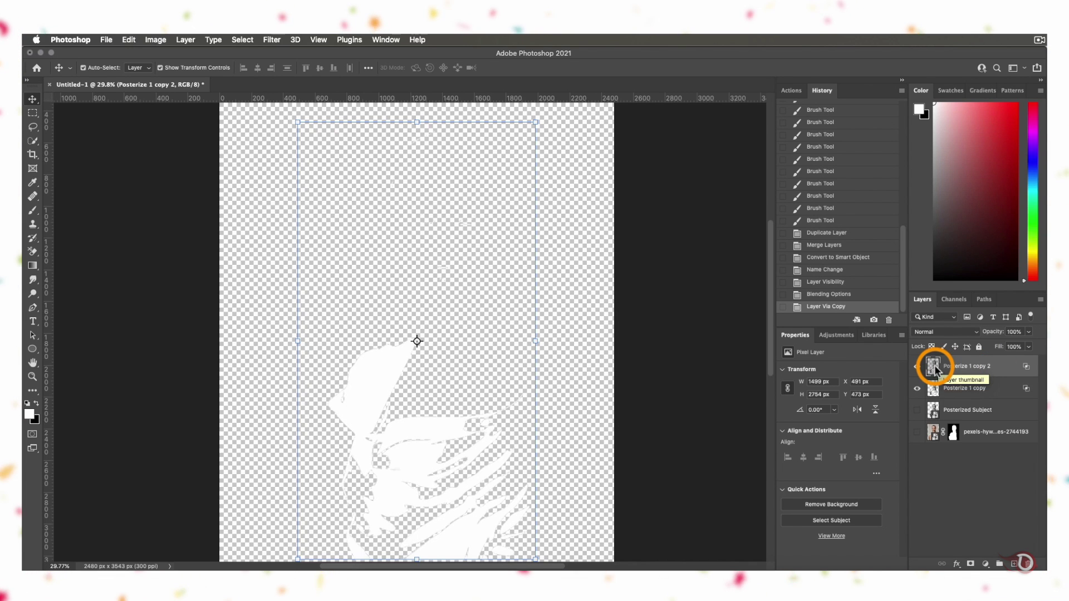
right_click(935, 371)
right_click(1004, 365)
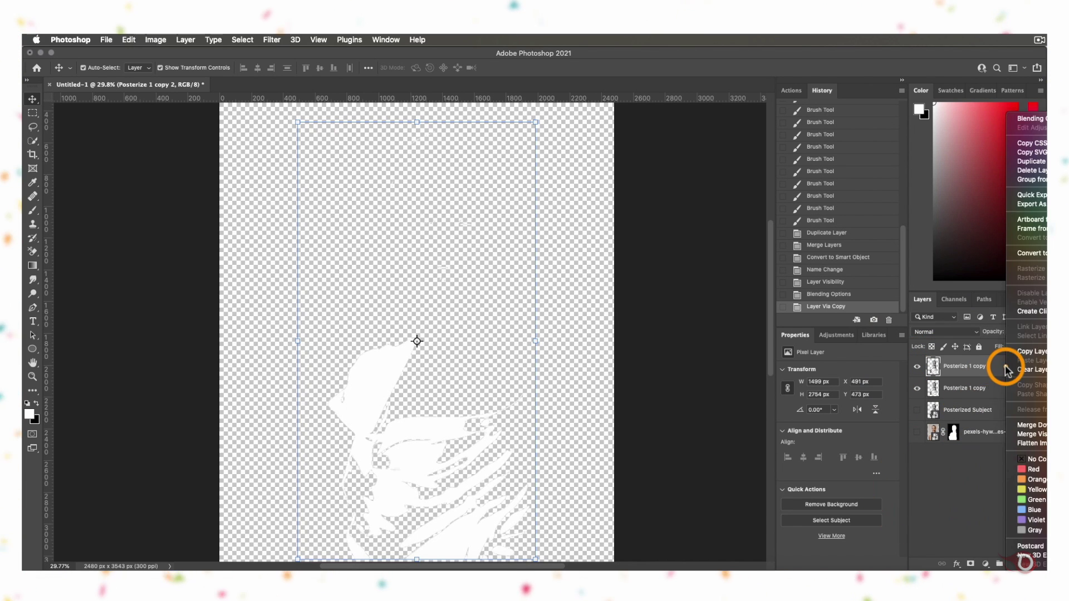
click(1033, 252)
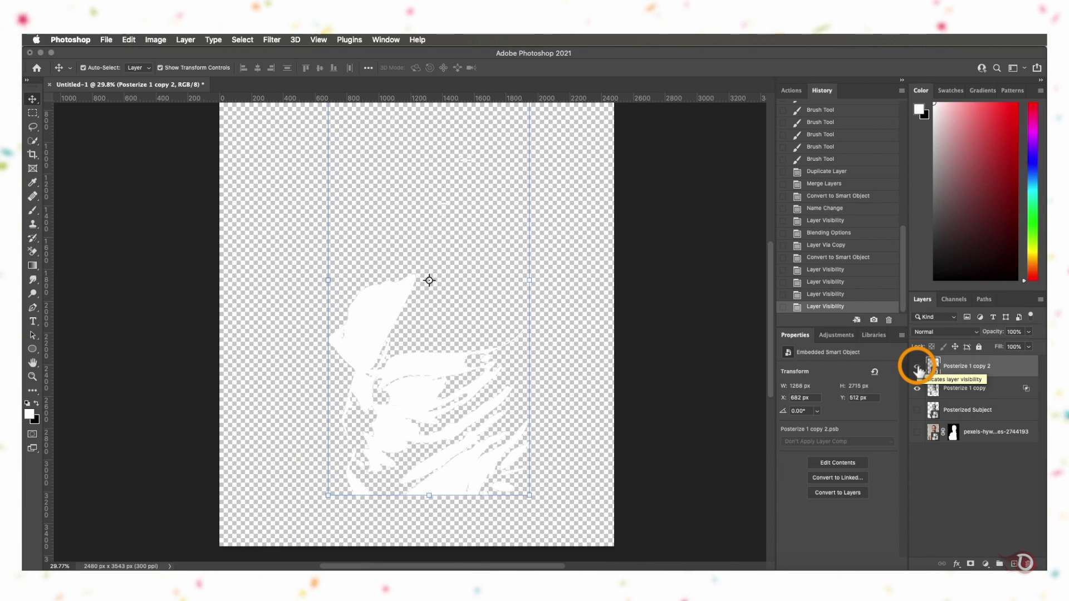
Hide the new smart object layer of the white areas and rename it as 1
click(917, 367)
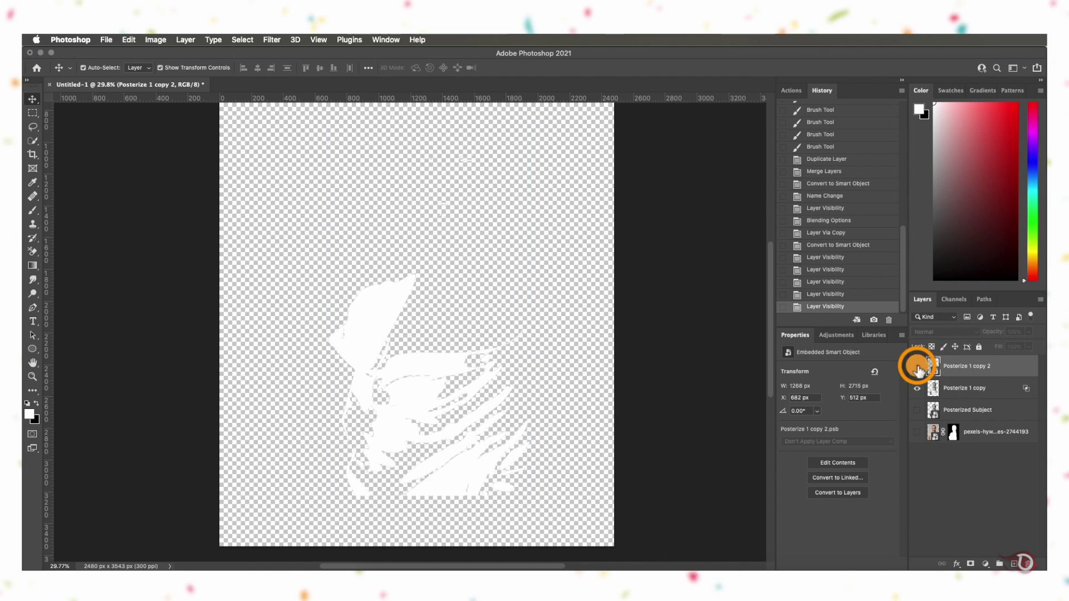
double_click(973, 370)
text(1)
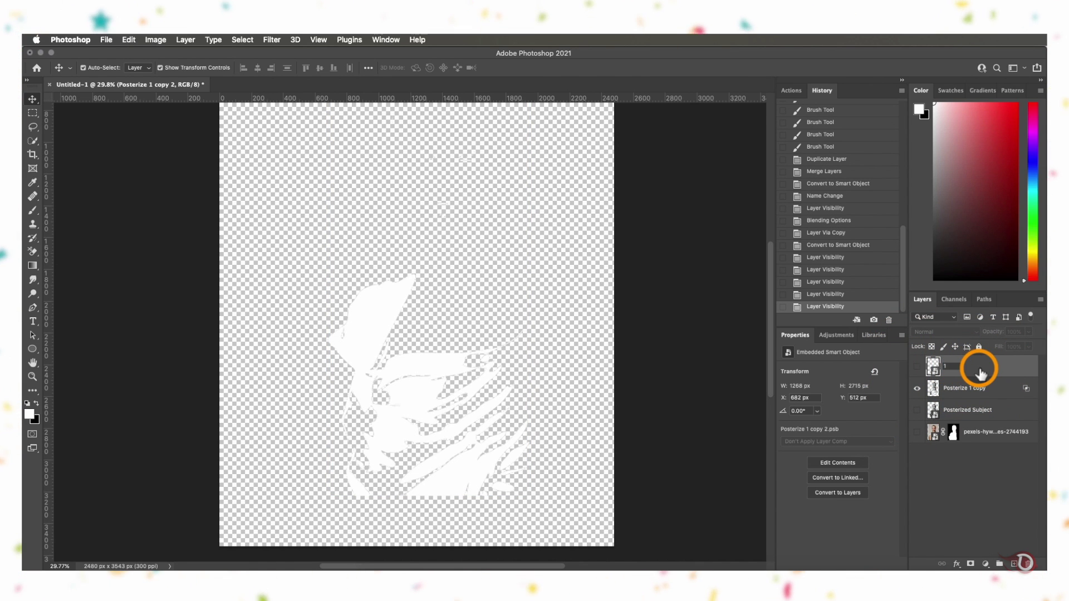
key(Return)
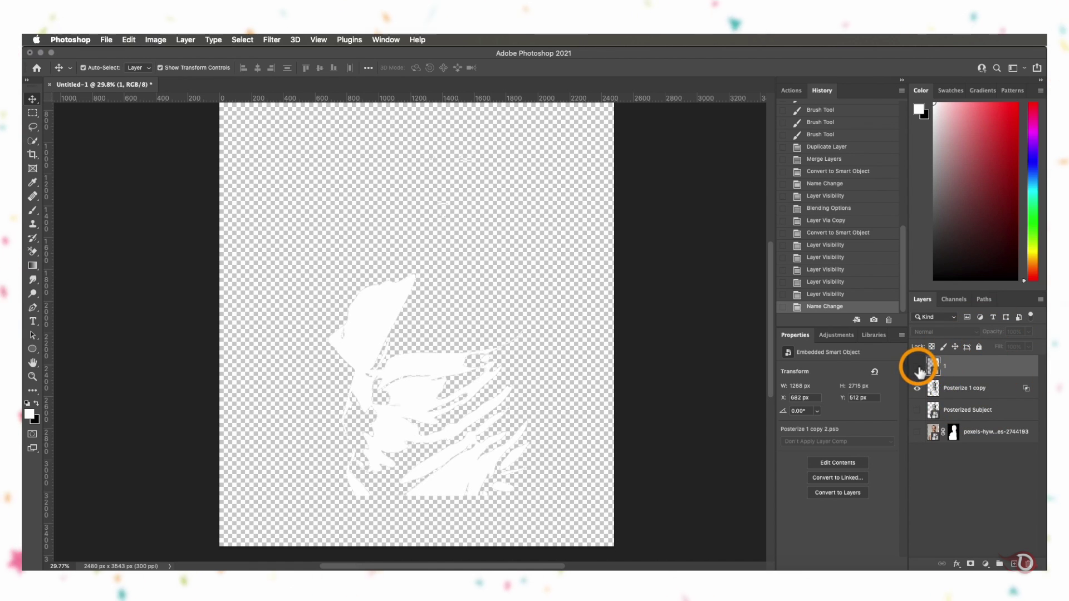
Set Posterize 1 copy's Blend If range for This Layer to 184–225 to isolate the lightest gray areas
double_click(1027, 392)
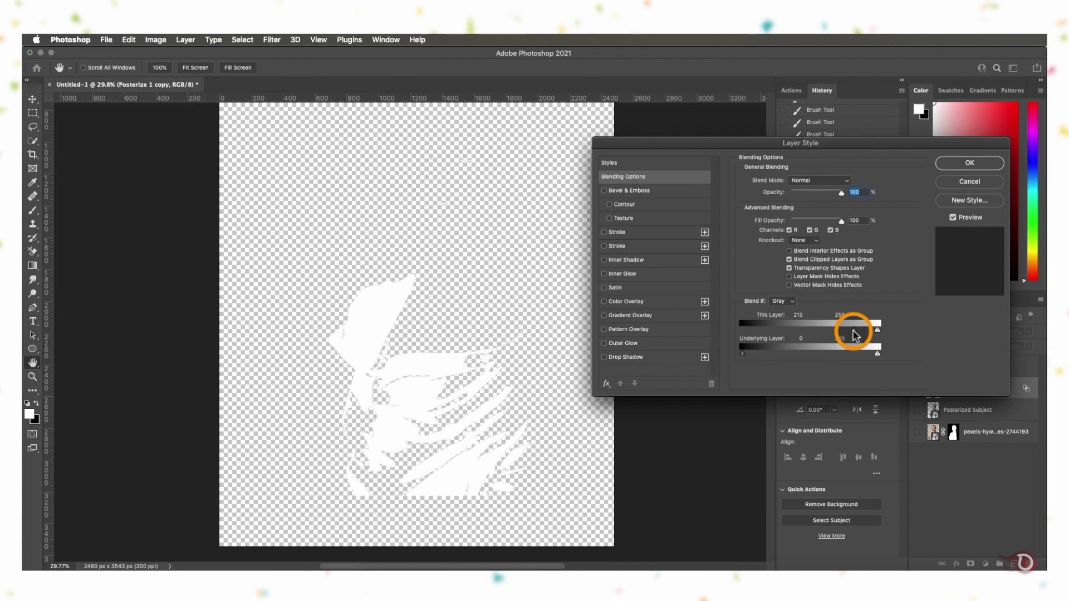
drag(853, 334, 841, 332)
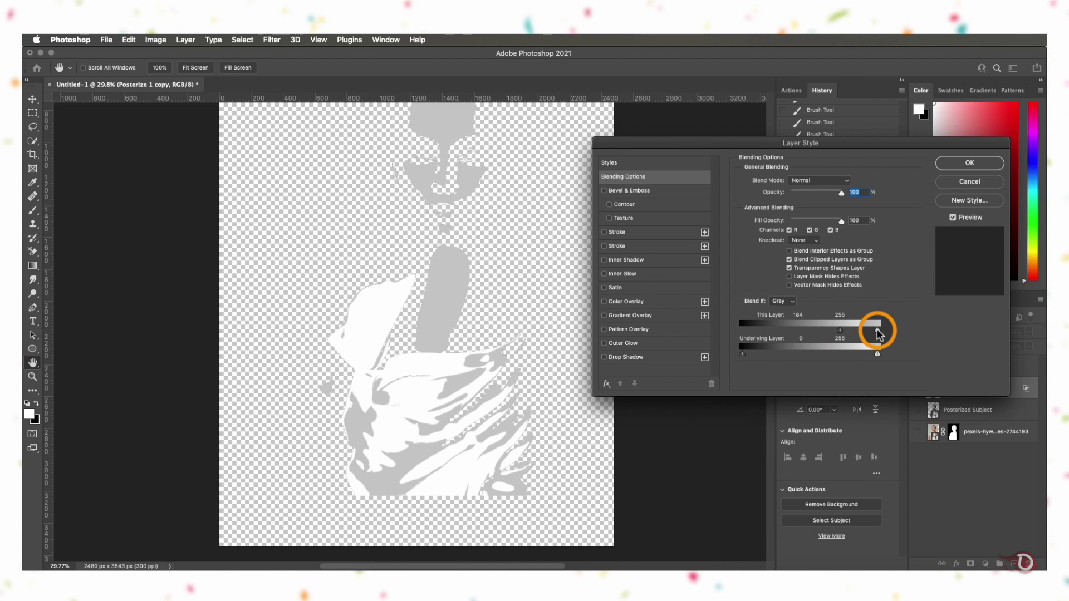
drag(877, 333, 861, 329)
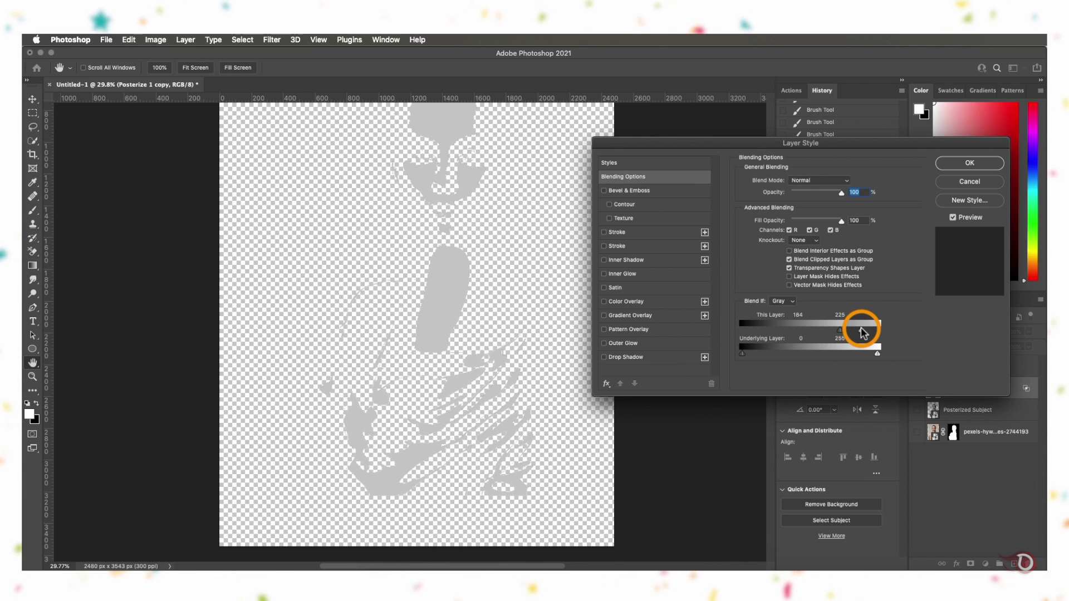
click(963, 164)
key(v)
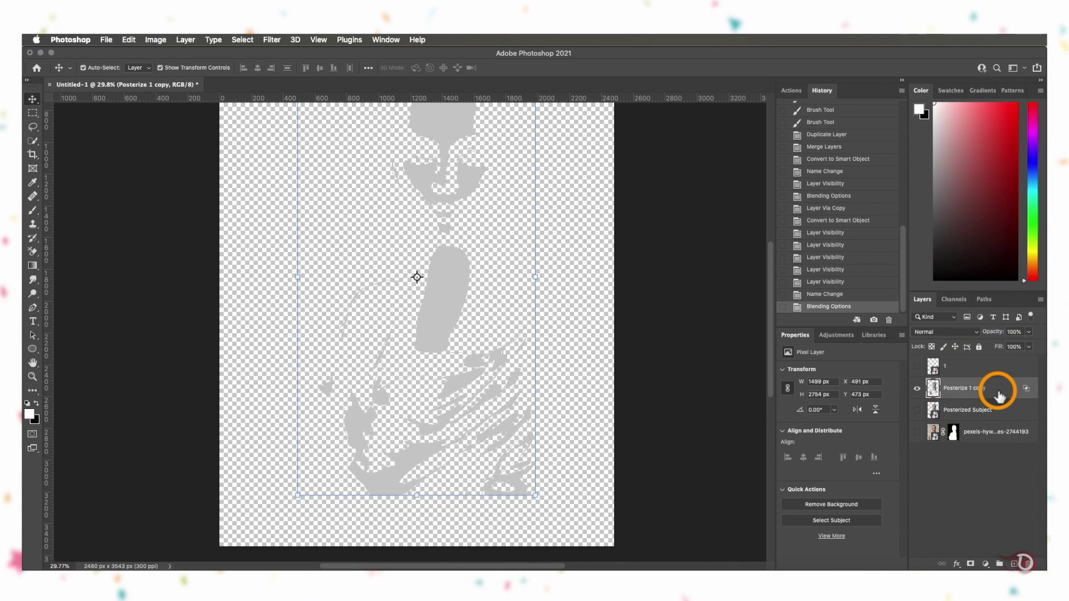
Duplicate the Posterize 1 copy layer with only its light gray areas showing, and convert the duplicate into a smart object
key(super+j)
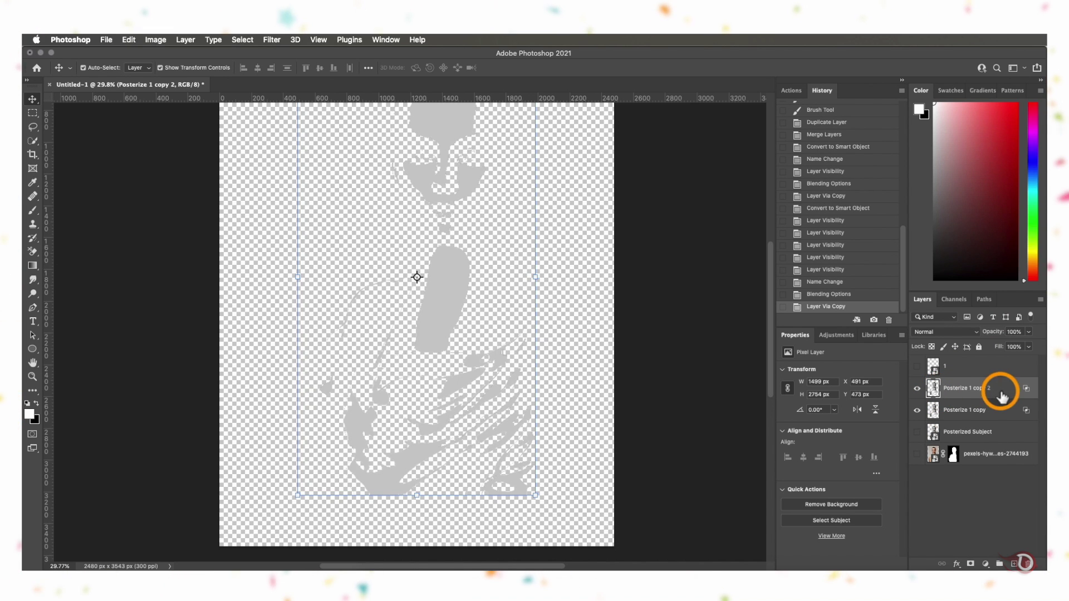
right_click(1001, 390)
click(1027, 256)
key(super+minus)
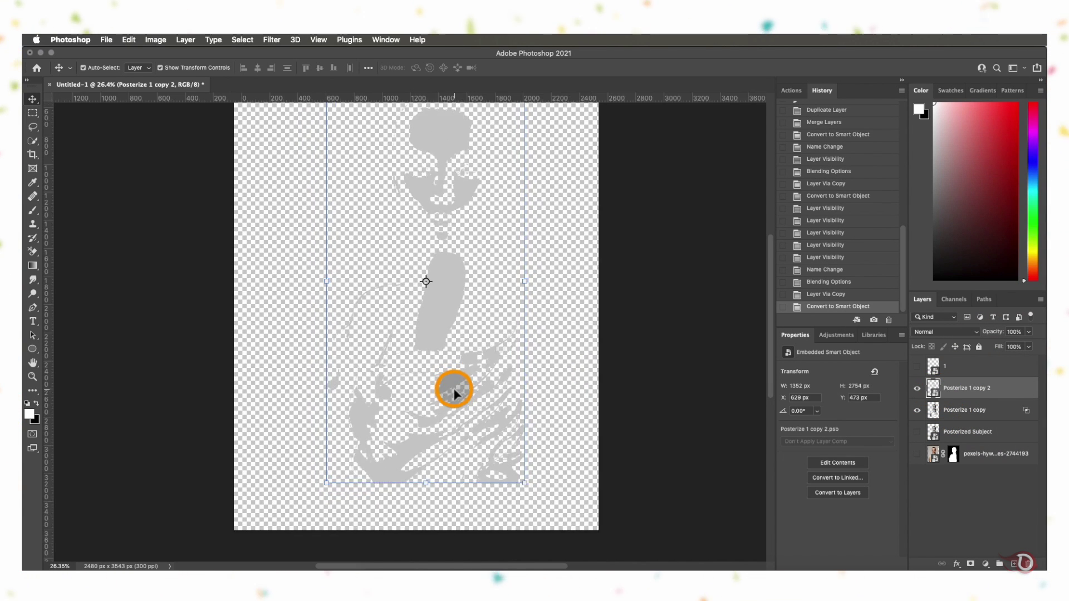
Rename the smart object layer of the light gray areas as 2
scroll(453, 388, up, 1)
double_click(973, 386)
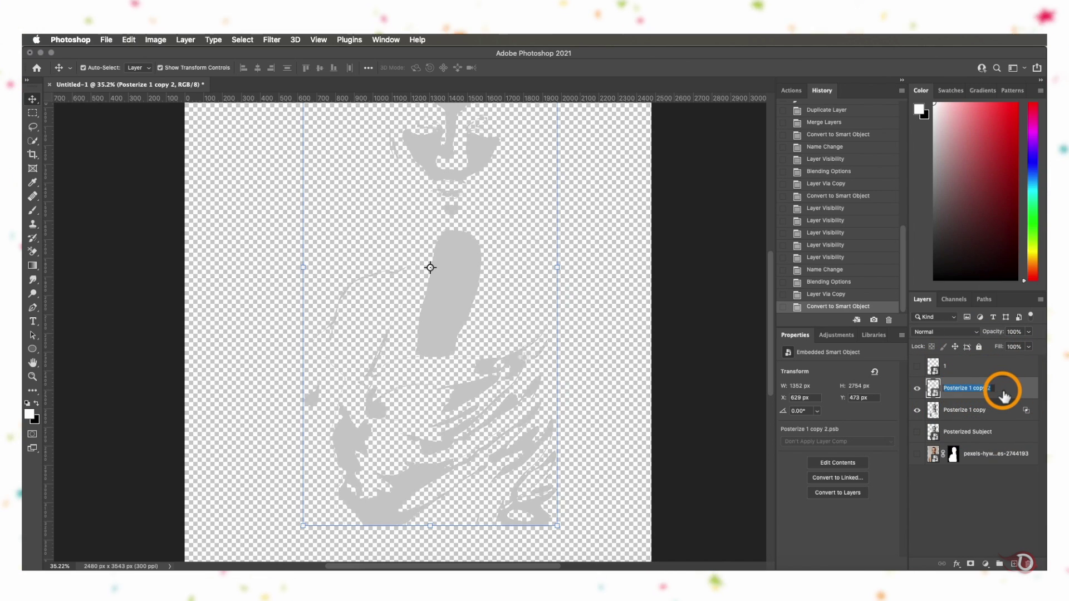
text(2)
key(Return)
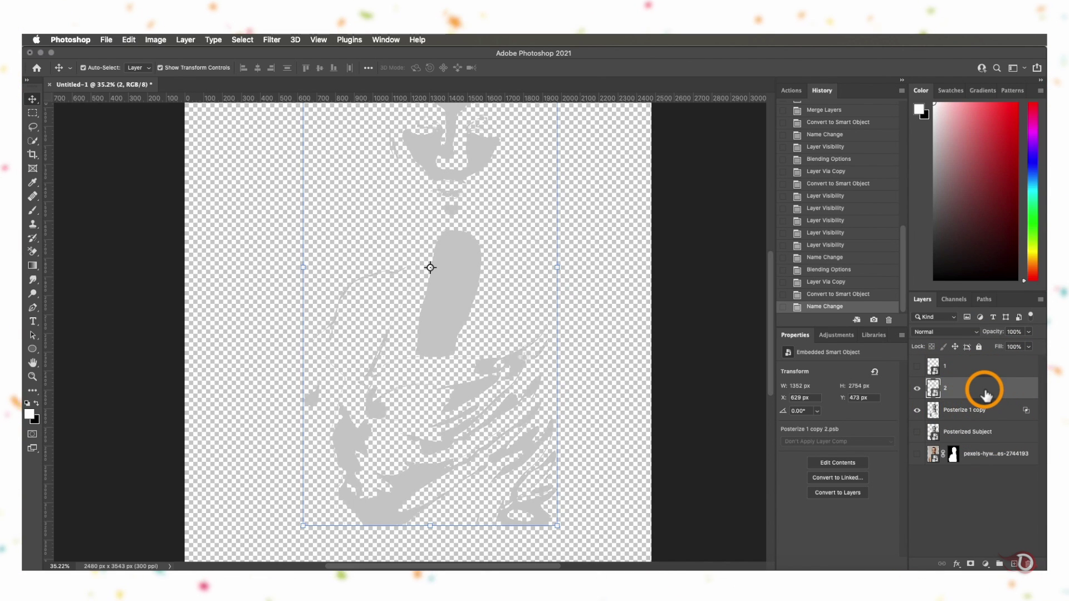
Hide the Posterize 1 copy layer and show layer 1 together with layer 2 to inspect the separated tones
click(917, 410)
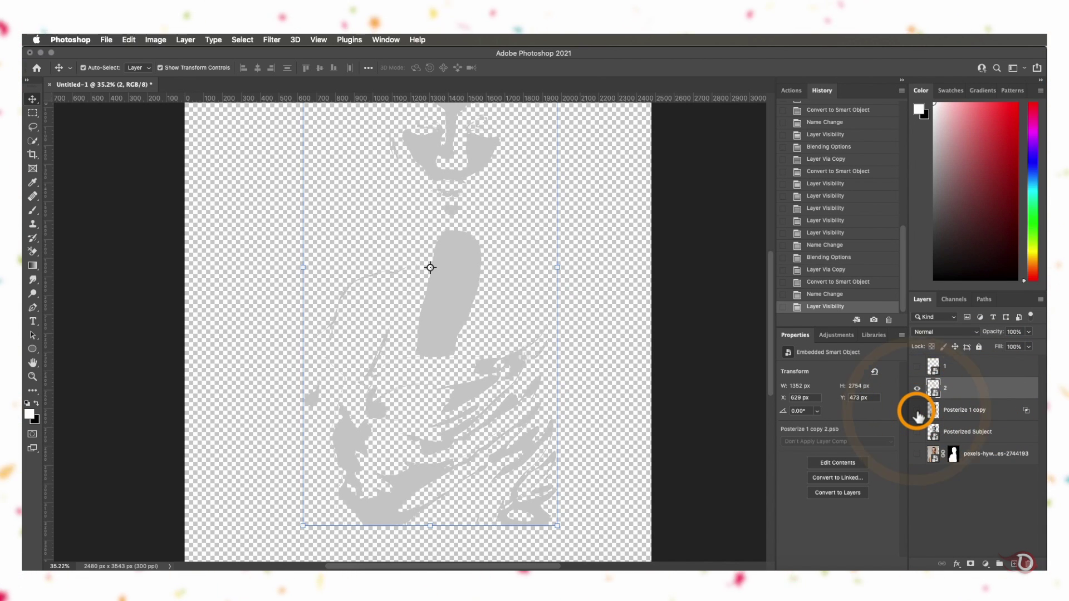
click(917, 366)
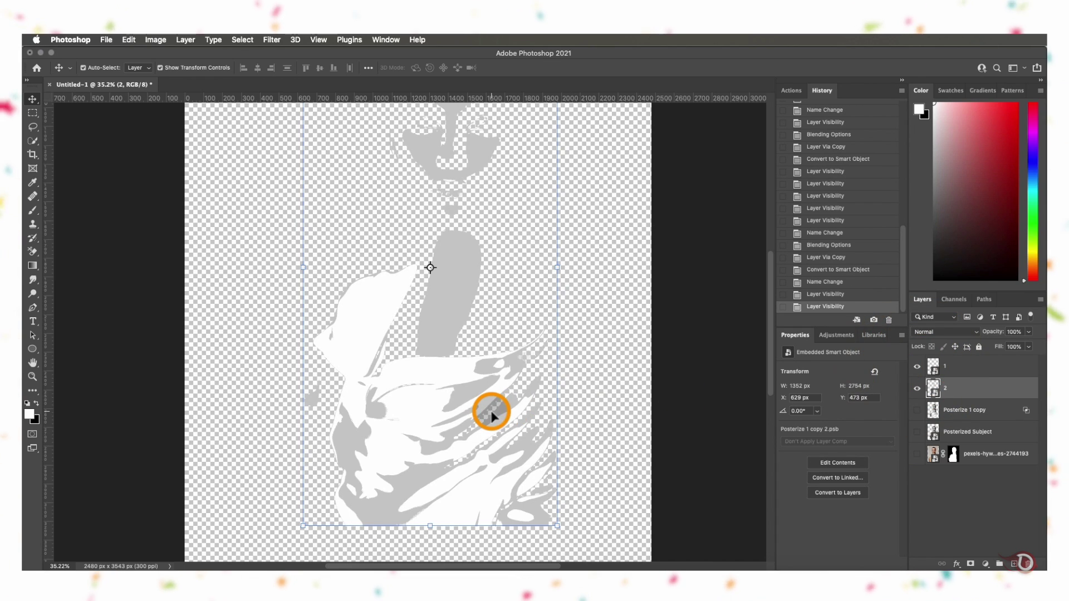
scroll(489, 415, up, 3)
scroll(490, 417, up, 5)
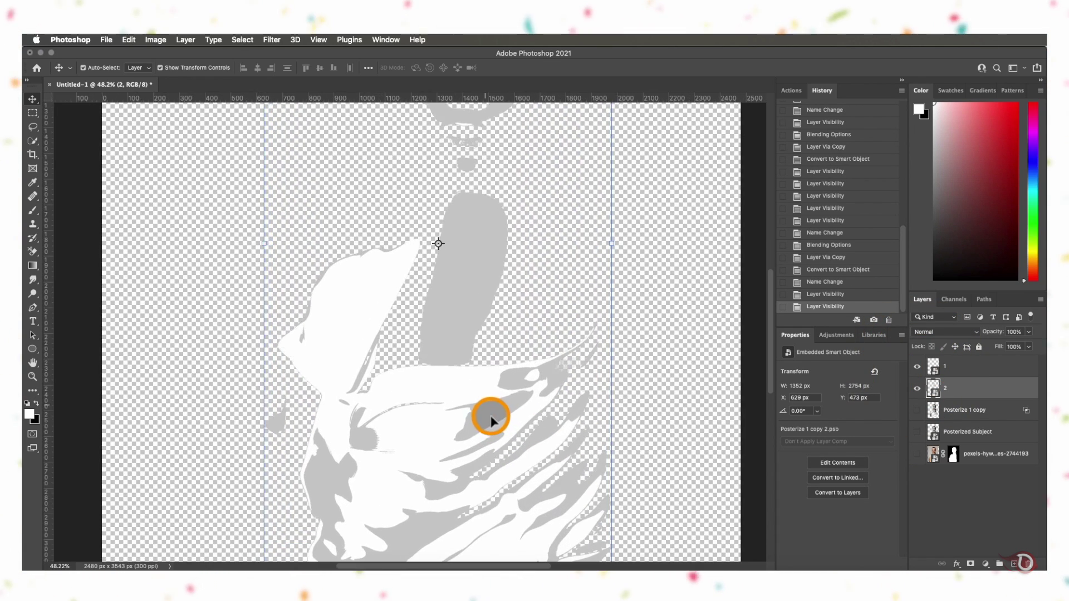
scroll(491, 422, down, 6)
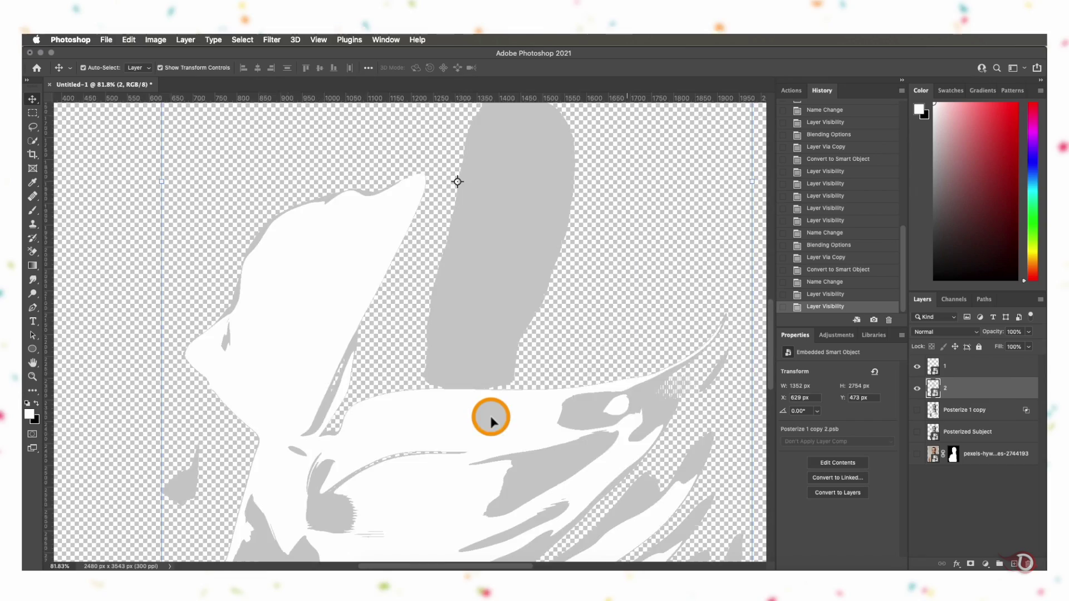
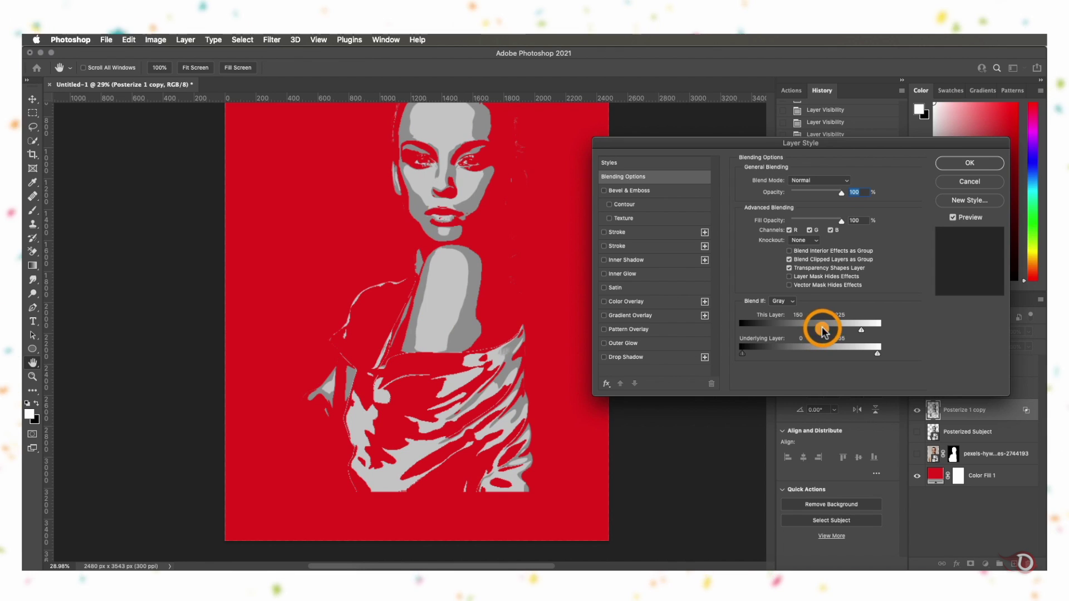
Duplicate Posterize 1 copy with Blend If leaving only its mid-gray areas visible, and convert the duplicate into a smart object
click(969, 163)
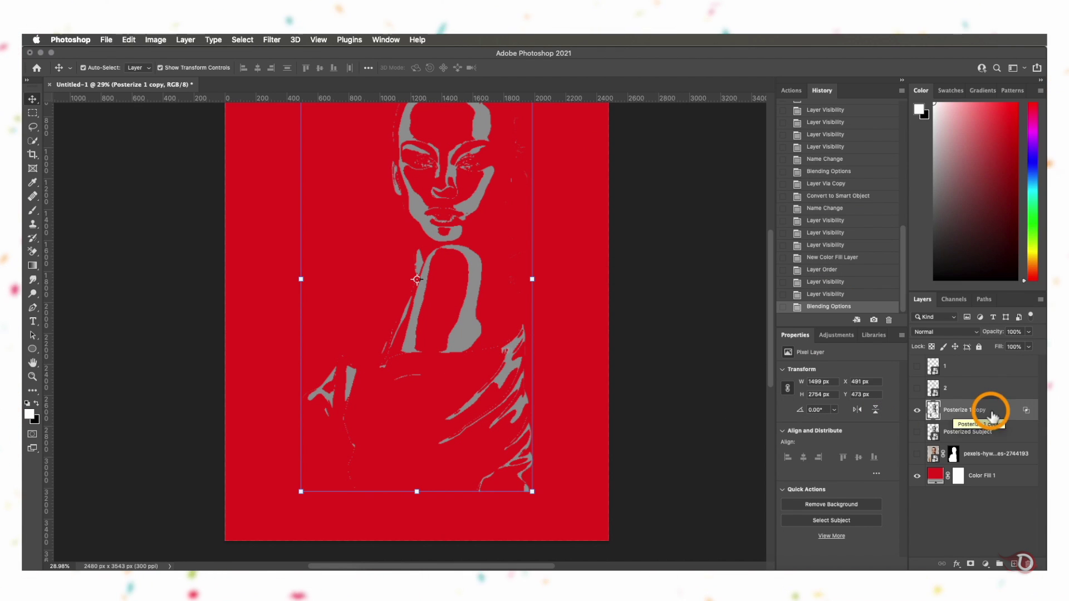
key(super+j)
right_click(997, 414)
click(1004, 255)
Rename the mid-gray smart object layer as 3 and hide it, leaving Posterize 1 copy visible
double_click(983, 412)
text(3)
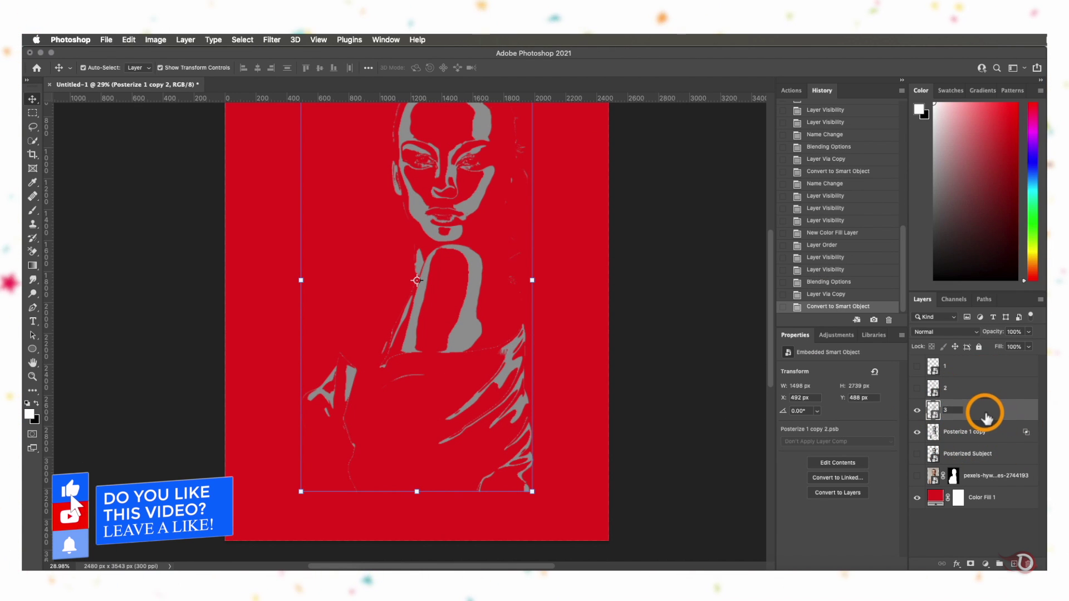
key(Return)
drag(917, 388, 918, 368)
click(916, 432)
click(917, 431)
drag(917, 410, 917, 367)
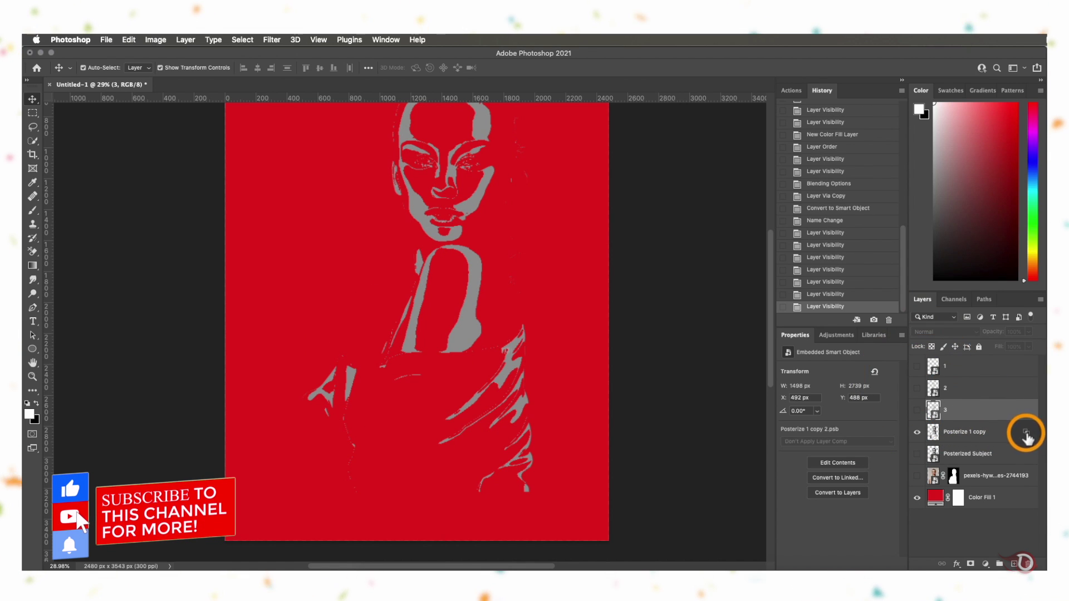
Lower Posterize 1 copy's Blend If range for This Layer to isolate only the dark gray areas
double_click(1026, 433)
drag(823, 329, 771, 330)
drag(837, 330, 816, 330)
click(969, 163)
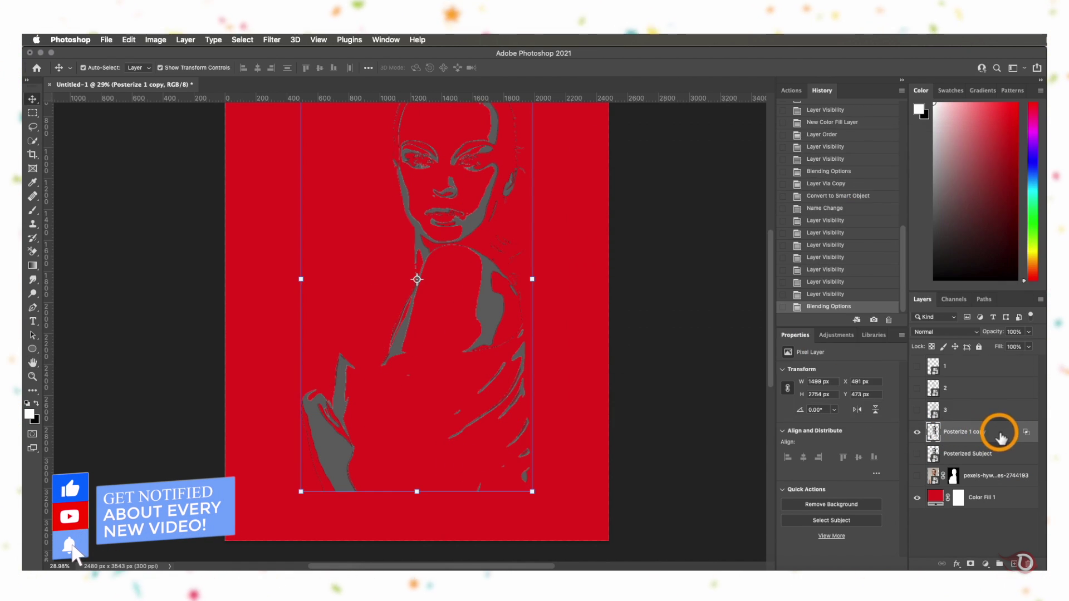
Duplicate the dark gray areas of Posterize 1 copy, convert the duplicate into a smart object and name it 4
key(super+j)
right_click(1000, 433)
click(1031, 265)
double_click(981, 432)
text(4)
Shift Posterize 1 copy's Blend If range for This Layer darker to isolate the darkest gray areas
double_click(1006, 454)
drag(770, 332, 744, 332)
drag(822, 330, 744, 332)
click(969, 164)
double_click(999, 456)
mouse_move(823, 330)
mouse_down()
mouse_move(765, 332)
mouse_move(793, 334)
mouse_up()
click(974, 161)
Duplicate the darkest gray areas as a smart object layer named 5 and hide it
key(super+j)
right_click(996, 456)
click(1032, 253)
double_click(981, 453)
text(5)
key(Return)
click(917, 454)
Adjust Posterize 1 copy's Blend If range for This Layer to leave only the black areas
double_click(957, 484)
mouse_move(759, 334)
mouse_down()
mouse_move(732, 332)
mouse_move(770, 330)
mouse_up()
key(Return)
Duplicate the black areas of Posterize 1 copy as a smart object layer named 6 and hide it
key(ctrl+j)
key(v)
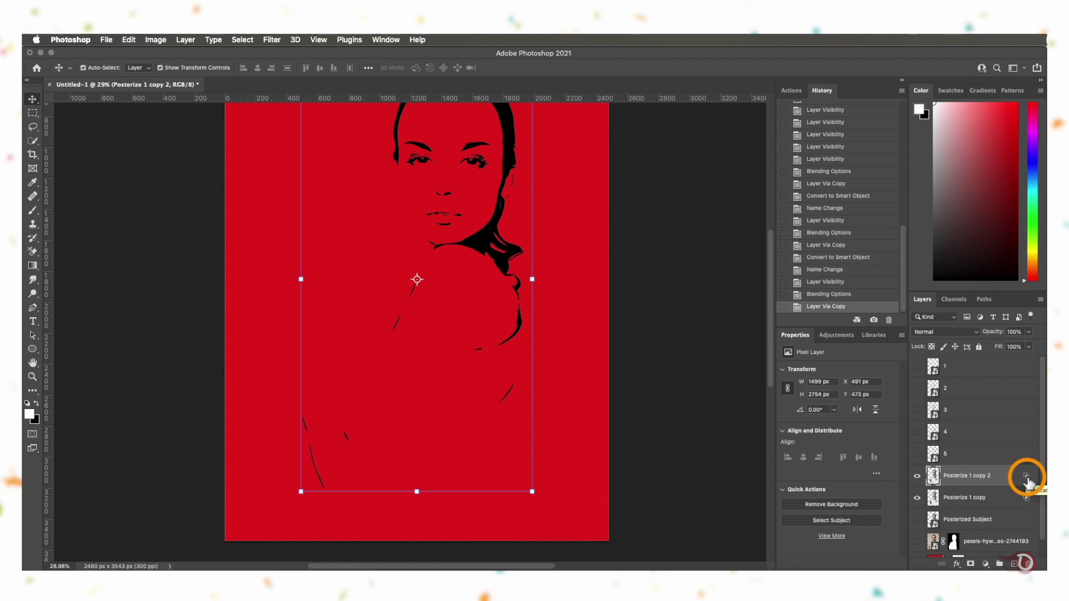
right_click(999, 482)
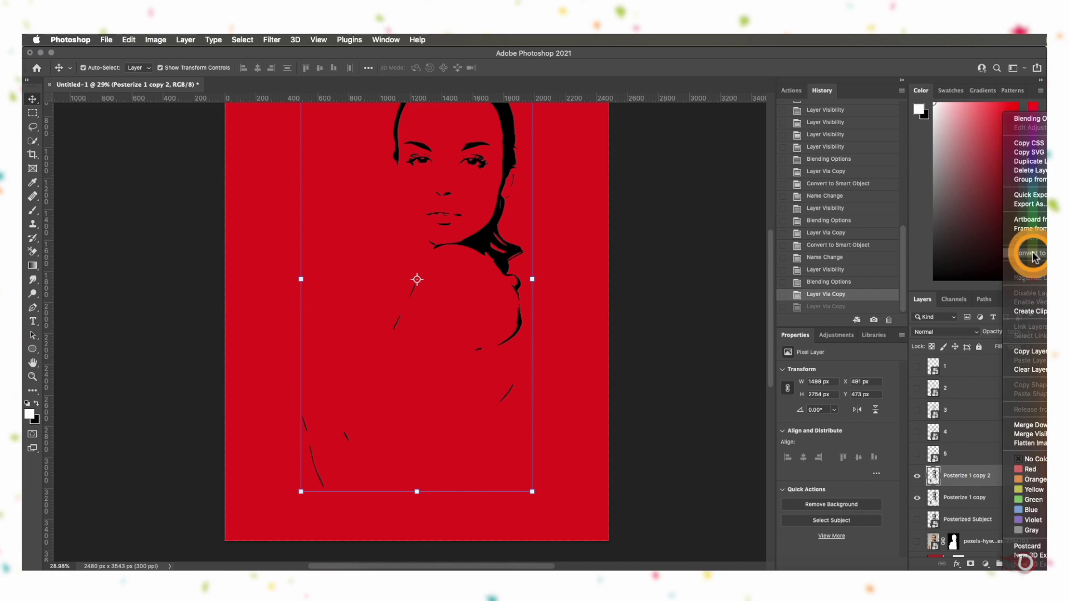
click(1030, 248)
key(Return)
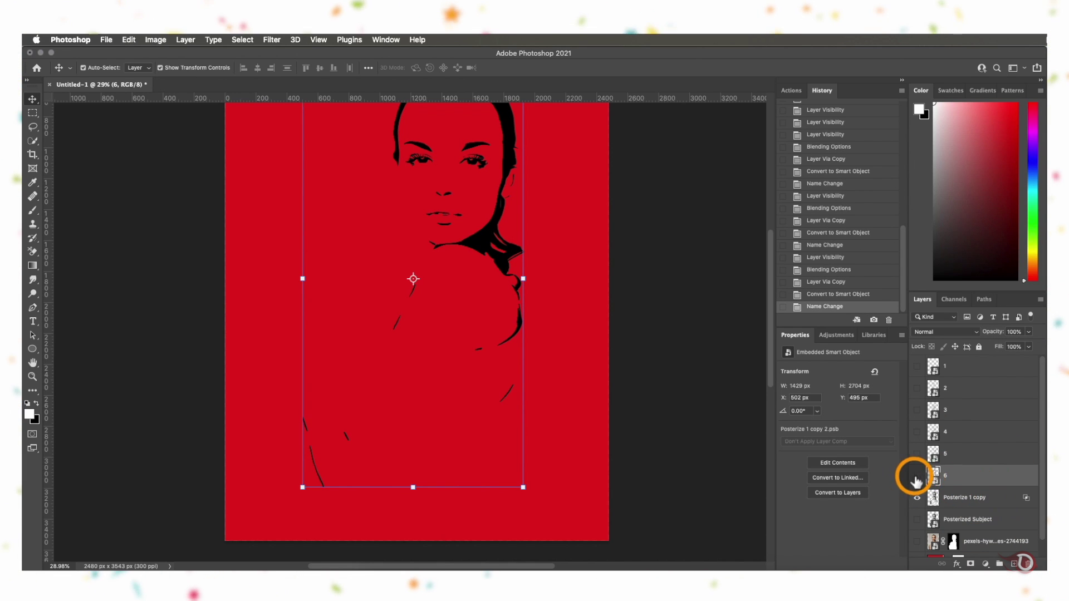
click(917, 477)
Check Posterize 1 copy's Blend If sliders for any remaining darker tone and hide the layer
double_click(1000, 497)
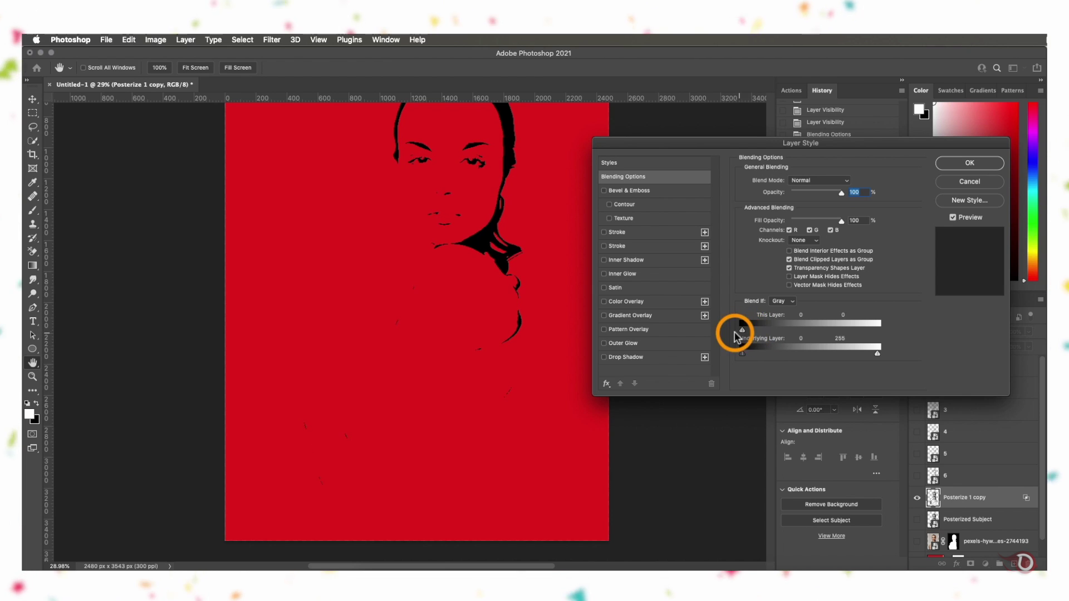
key(Return)
click(916, 497)
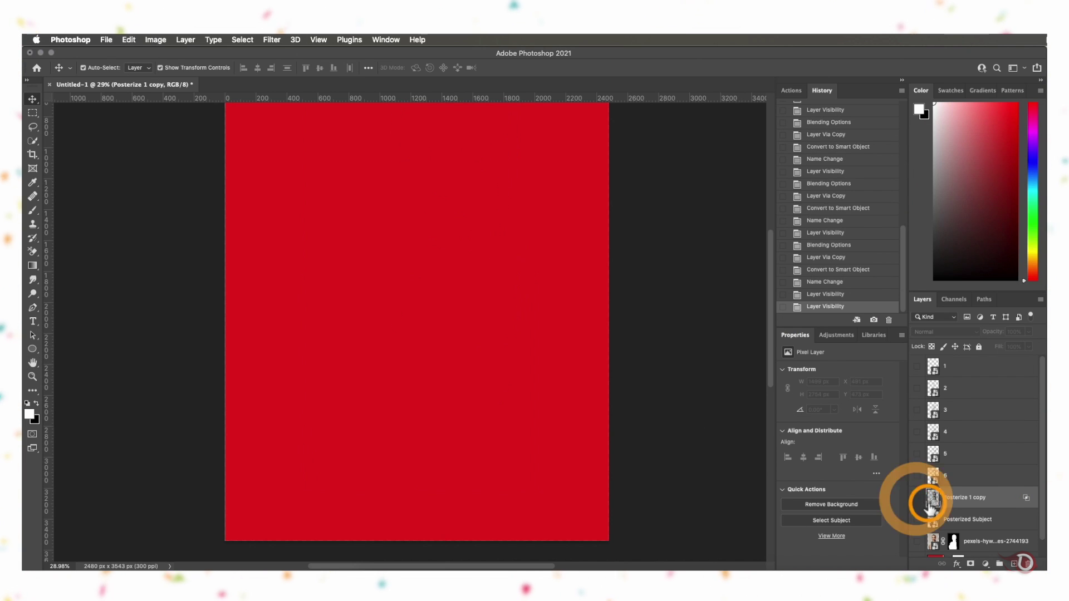
Show layers 1 through 6 together over the red background and inspect the assembled portrait
click(917, 366)
click(917, 387)
click(917, 410)
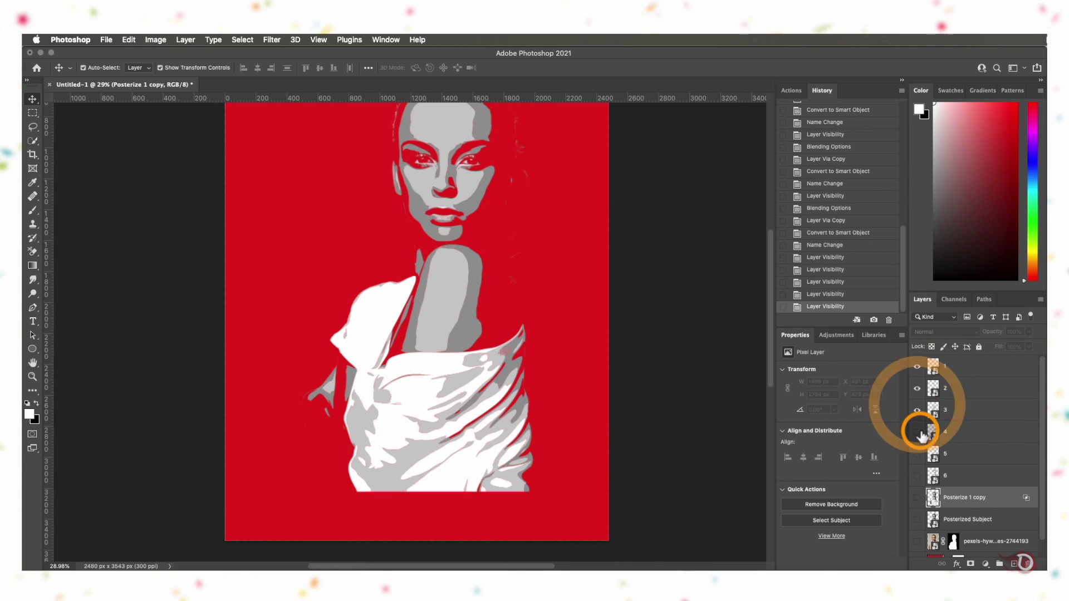
click(916, 432)
click(916, 454)
click(916, 476)
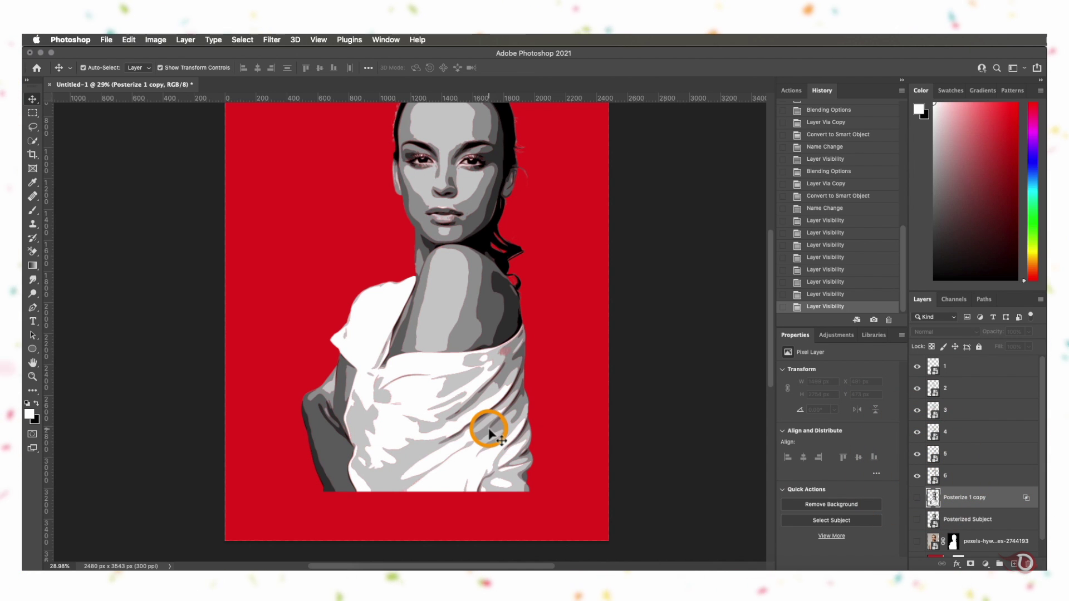
scroll(488, 433, up, 2)
scroll(489, 433, up, 5)
scroll(475, 415, down, 5)
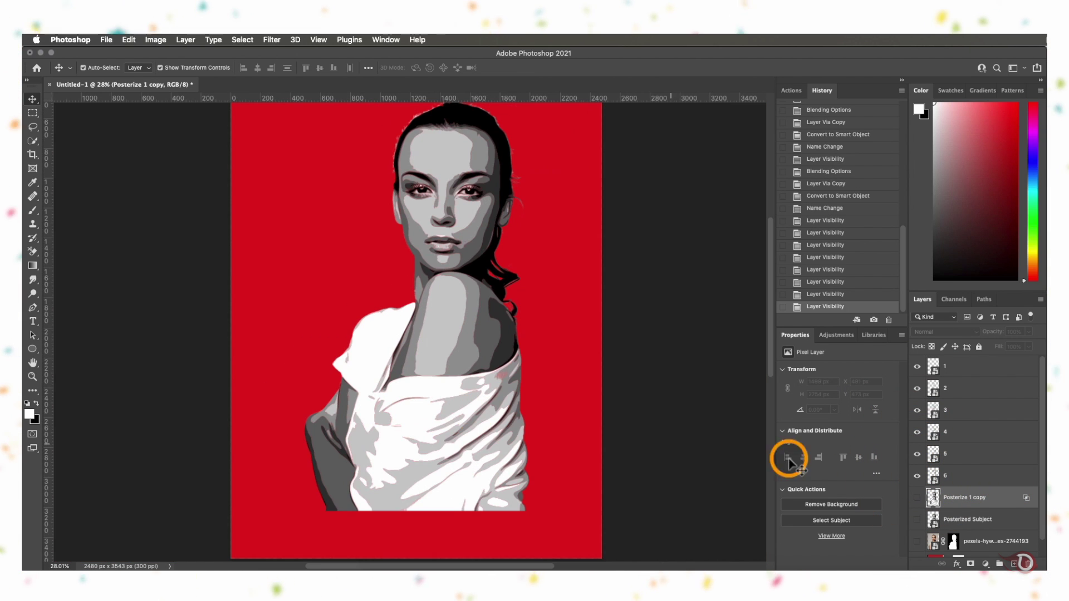
Hide the red Color Fill 1 layer and show Posterize 1 copy beneath the six tone layers
super+click(933, 367)
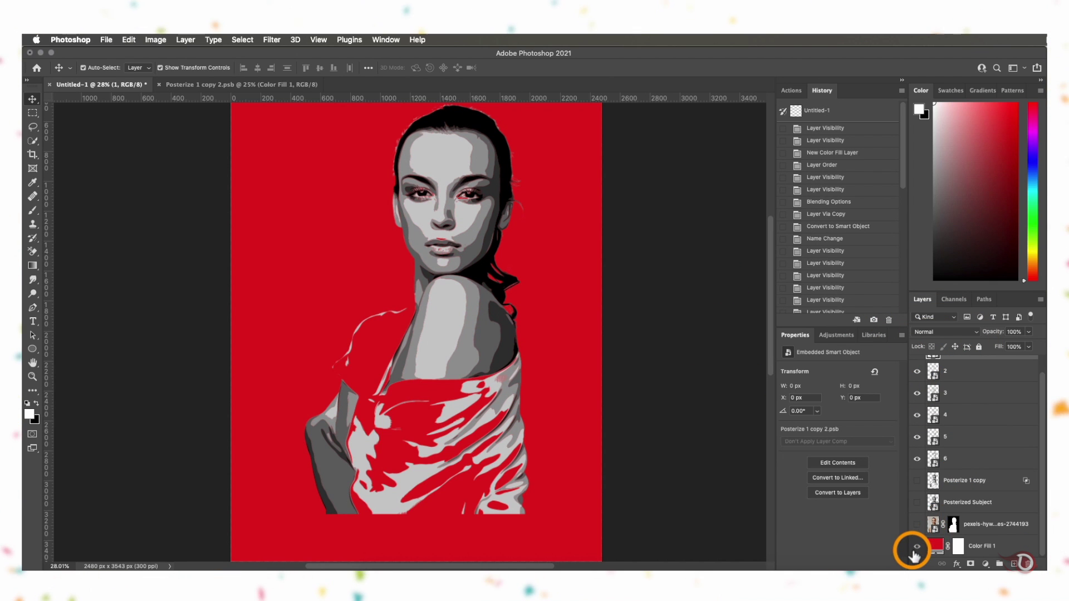
click(916, 546)
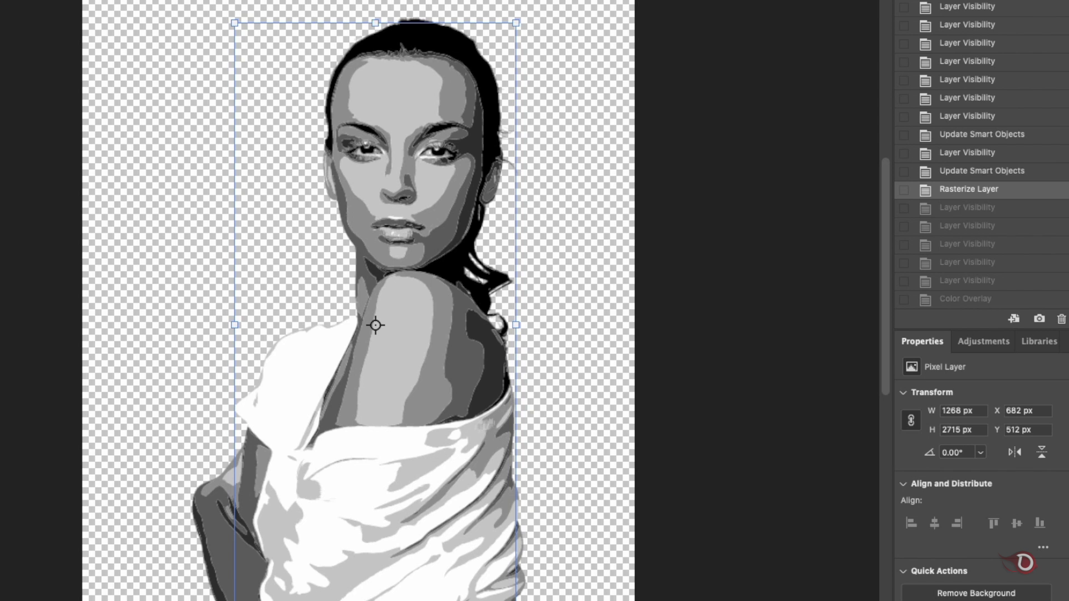
click(1068, 595)
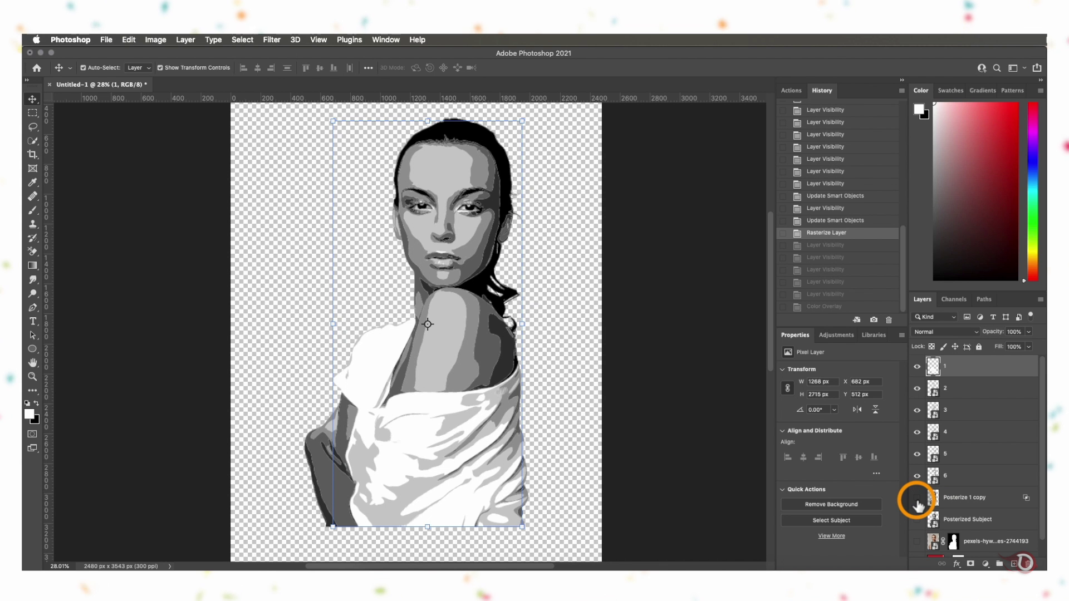
click(916, 500)
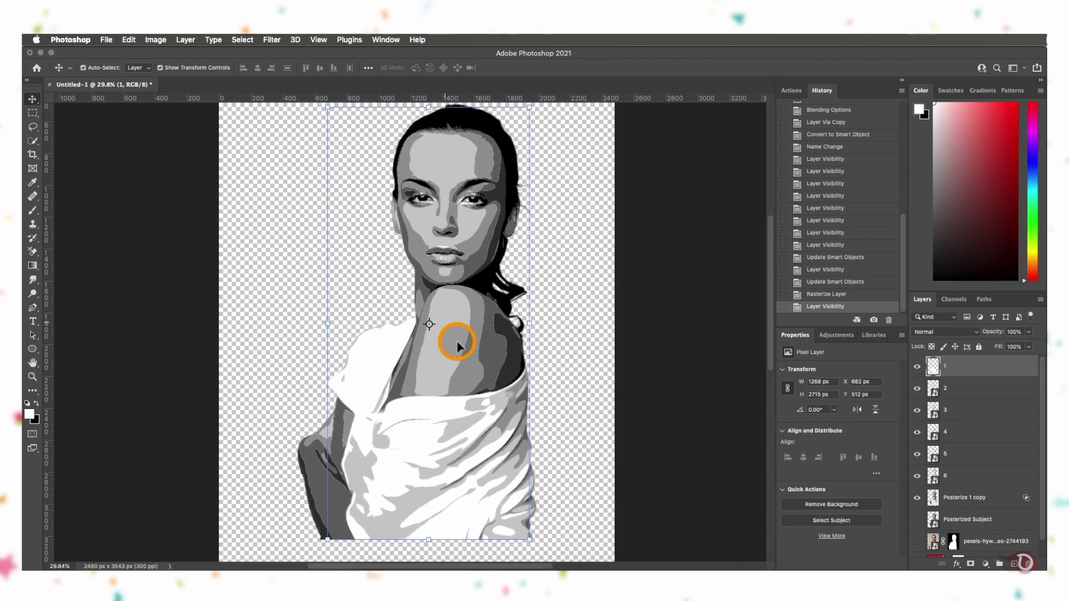
scroll(459, 345, up, 8)
scroll(456, 342, down, 4)
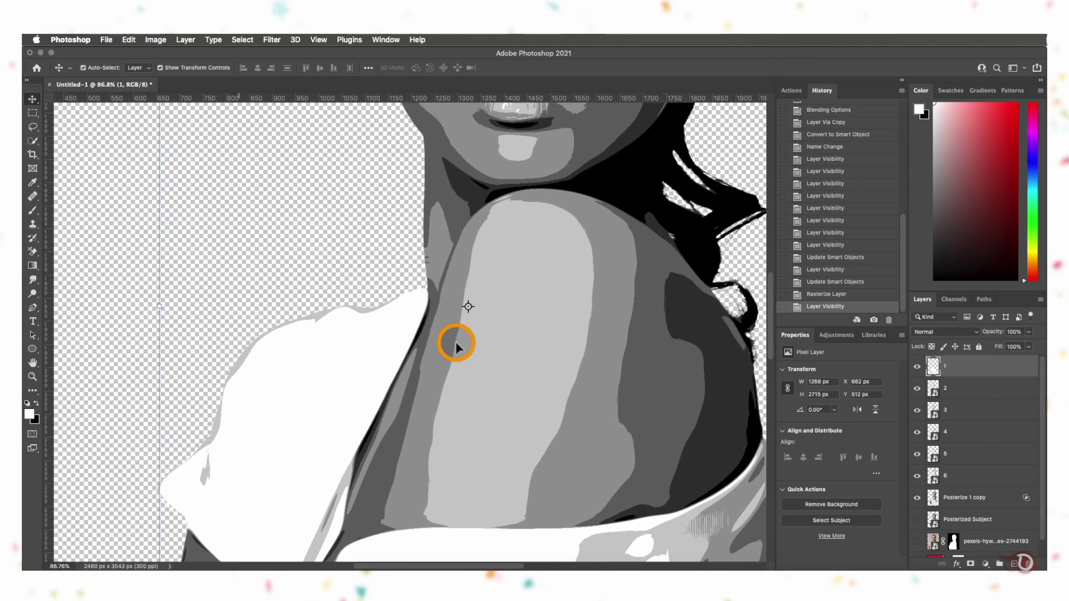
scroll(456, 342, down, 3)
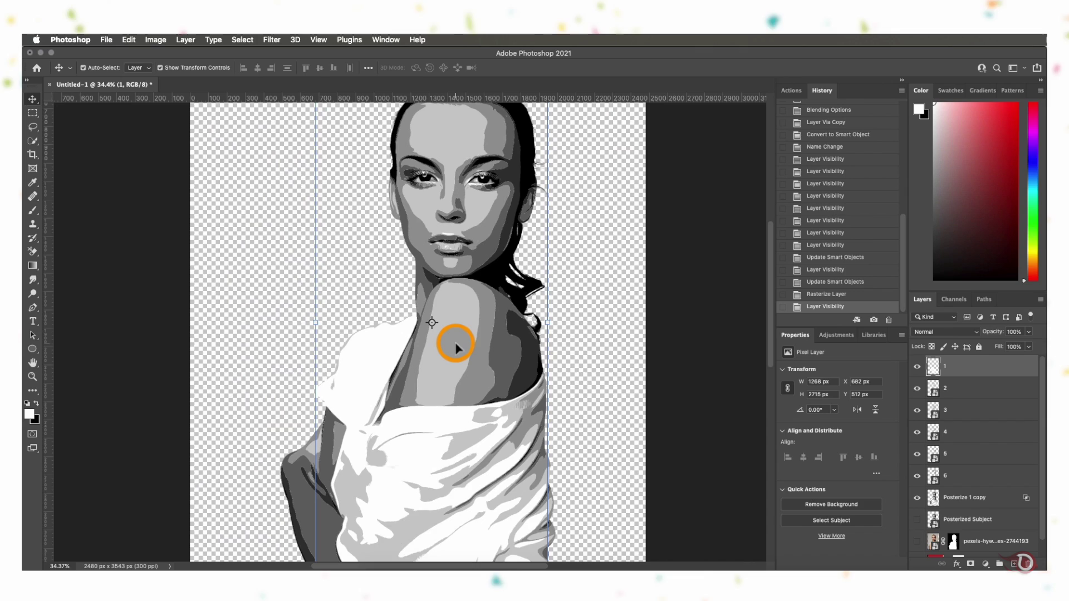
scroll(455, 344, up, 9)
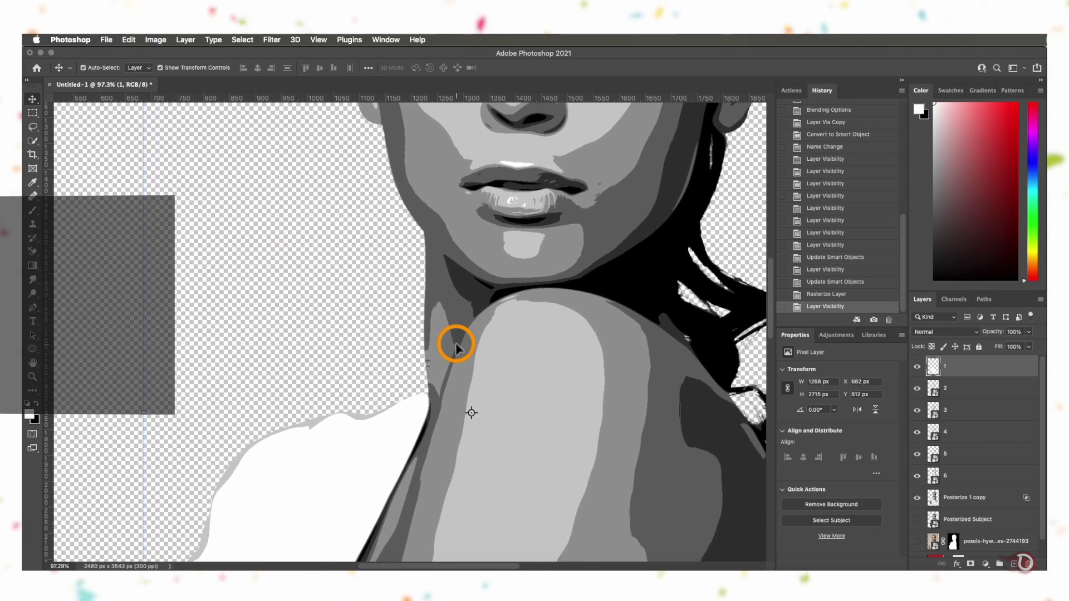
scroll(456, 343, down, 6)
scroll(457, 349, down, 3)
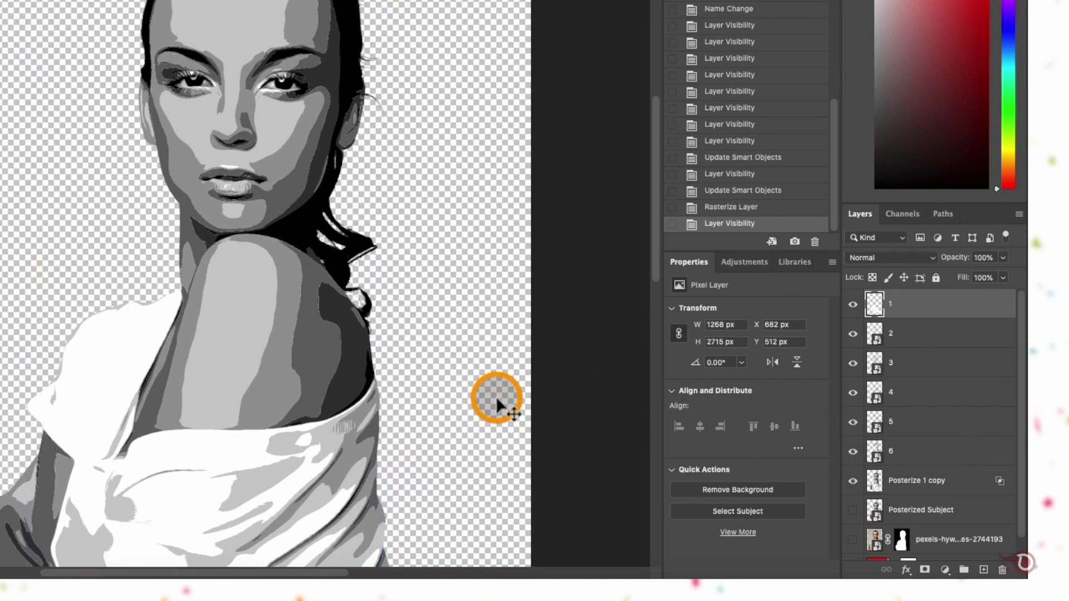
Add a Multiply drop shadow to layer 1 with an angle of 147° and a distance of 13 px
click(496, 396)
double_click(914, 308)
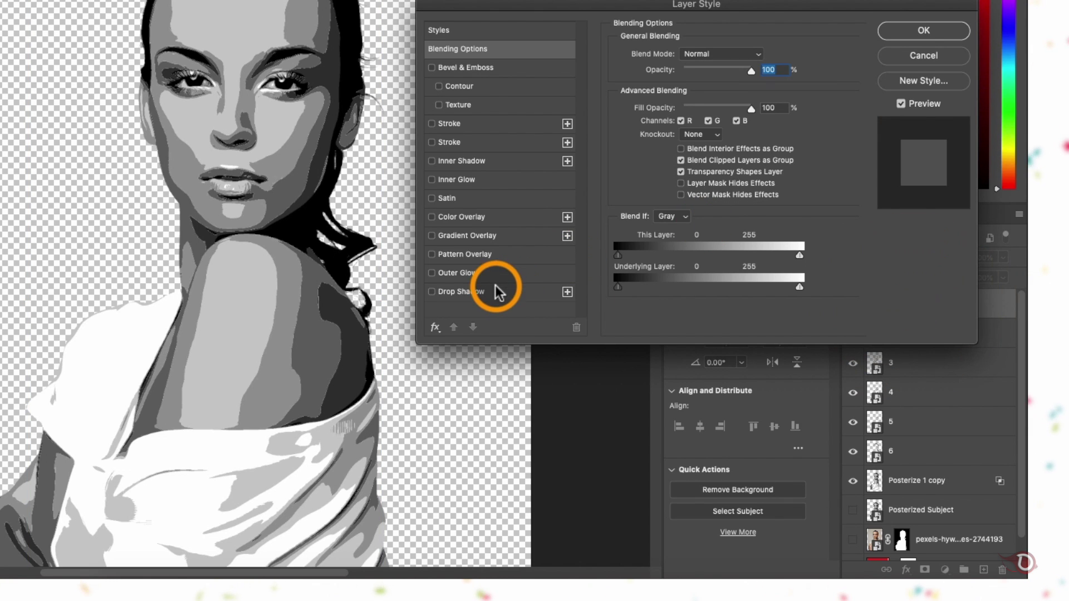
click(446, 290)
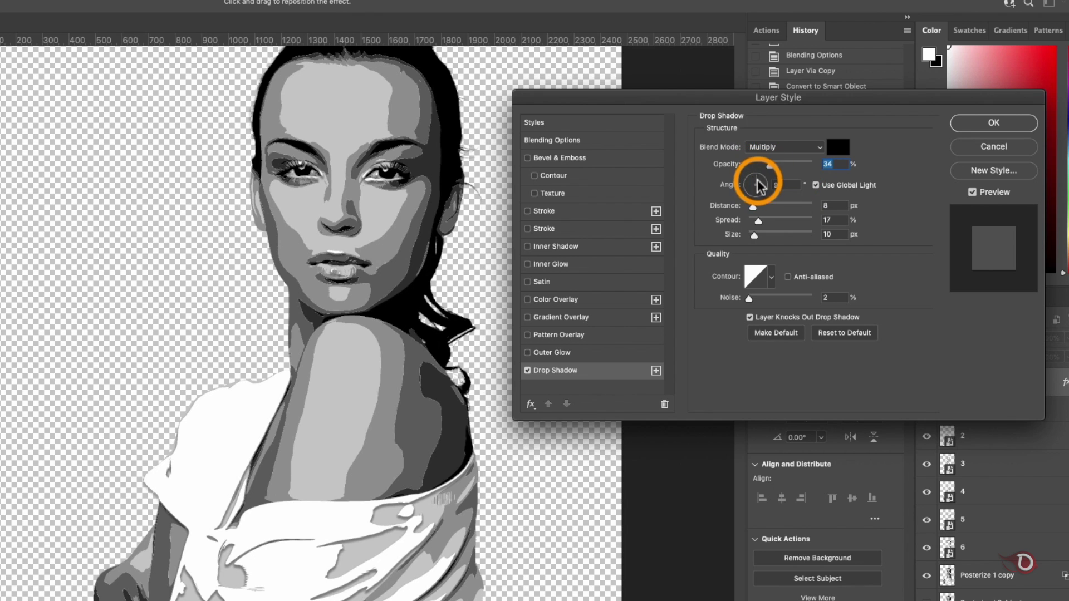
drag(362, 543, 365, 543)
mouse_move(770, 165)
mouse_down()
mouse_move(780, 165)
mouse_move(769, 167)
mouse_up()
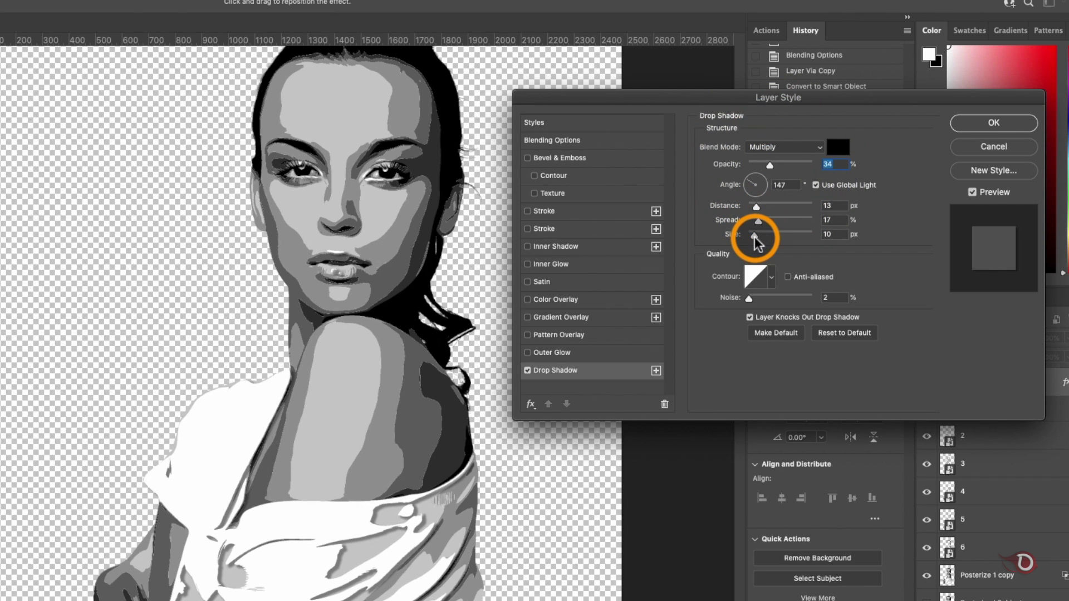
Set layer 1's drop shadow to 25% opacity, 11% spread and 6 px size, and apply it
drag(755, 240, 749, 239)
drag(770, 166, 771, 170)
drag(758, 221, 755, 221)
drag(749, 299, 752, 298)
drag(770, 166, 769, 167)
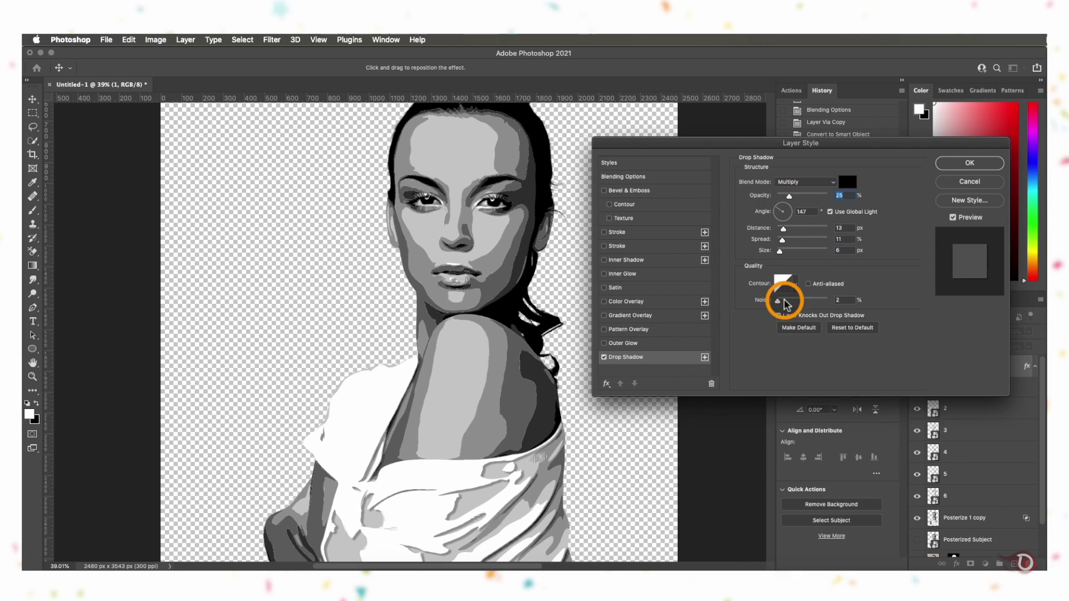
click(965, 164)
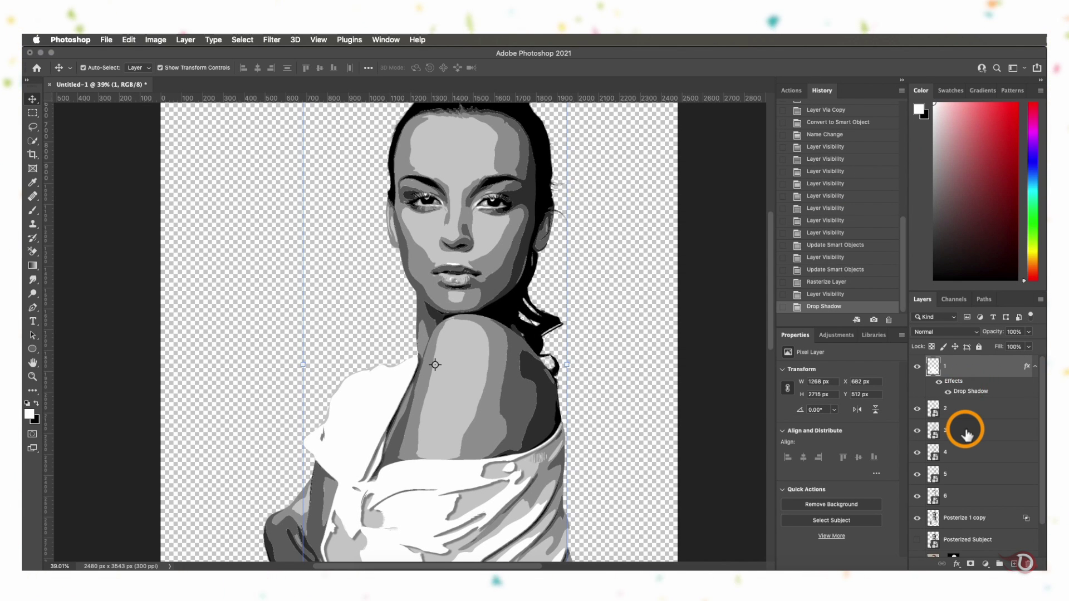
Copy layer 1's drop shadow effect to layers 2 through 6
drag(970, 422, 952, 501)
scroll(550, 365, down, 4)
scroll(549, 366, up, 4)
scroll(548, 365, down, 2)
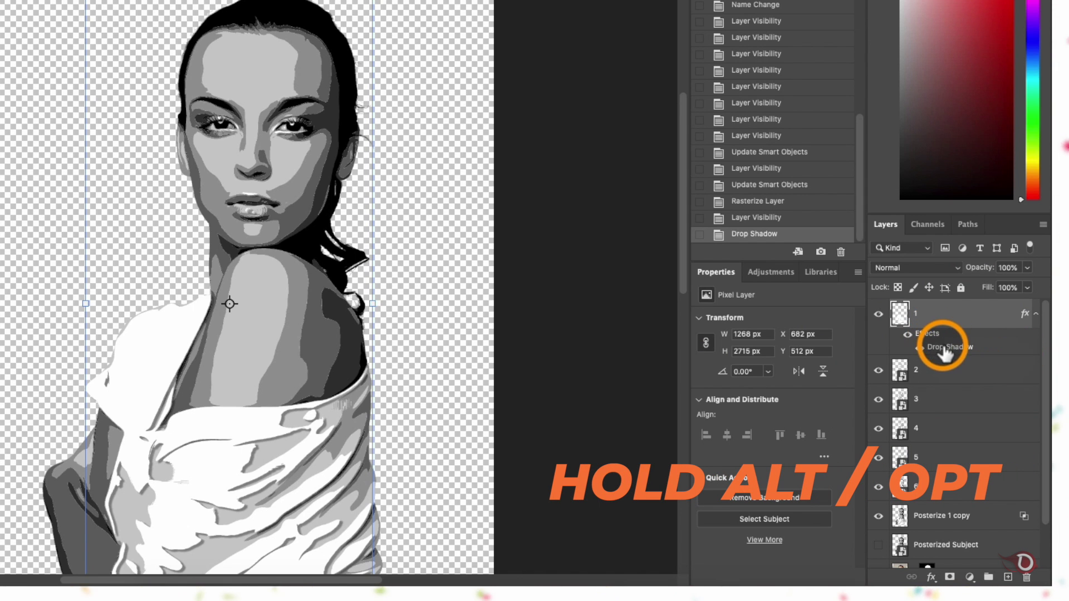
drag(945, 384, 946, 443)
drag(947, 484, 949, 498)
drag(938, 548, 954, 549)
scroll(966, 492, down, 3)
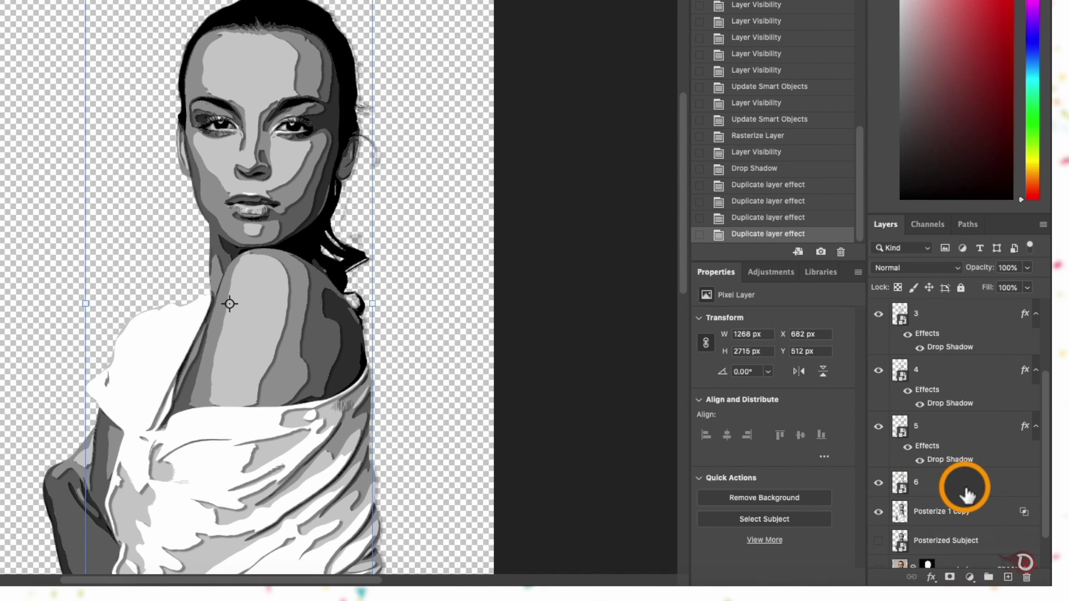
drag(956, 500, 957, 501)
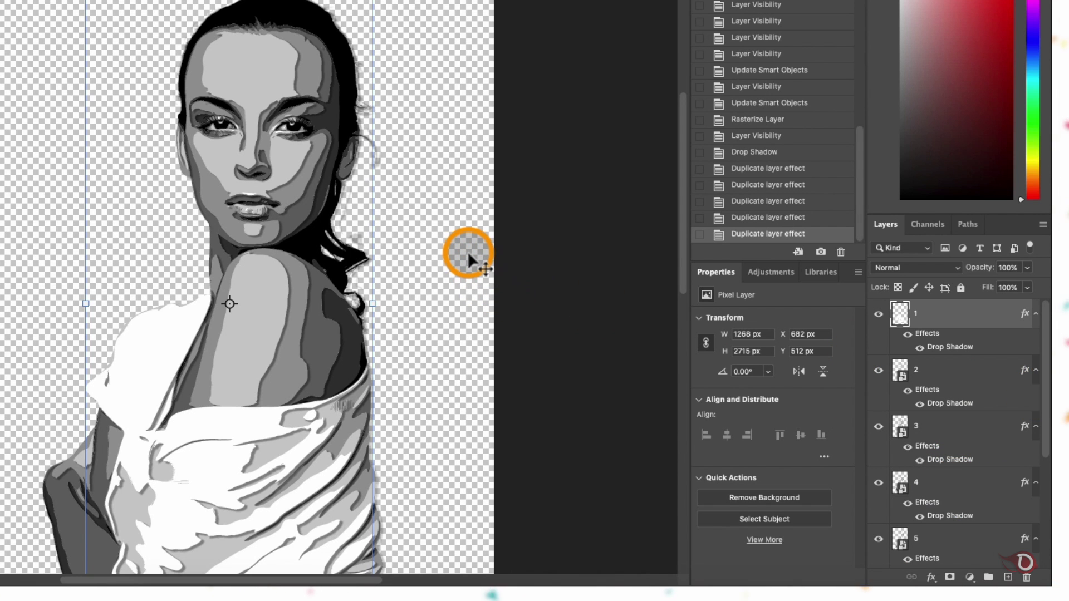
Examine the copied drop shadows up close across the shoulder, face and hair
click(482, 251)
scroll(285, 216, up, 5)
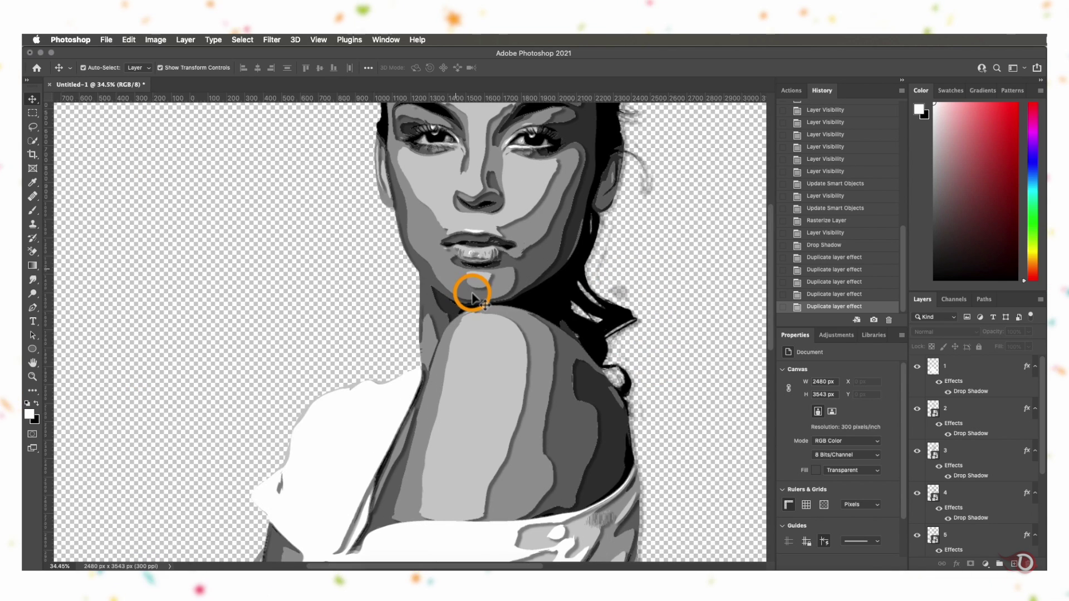
scroll(472, 295, up, 4)
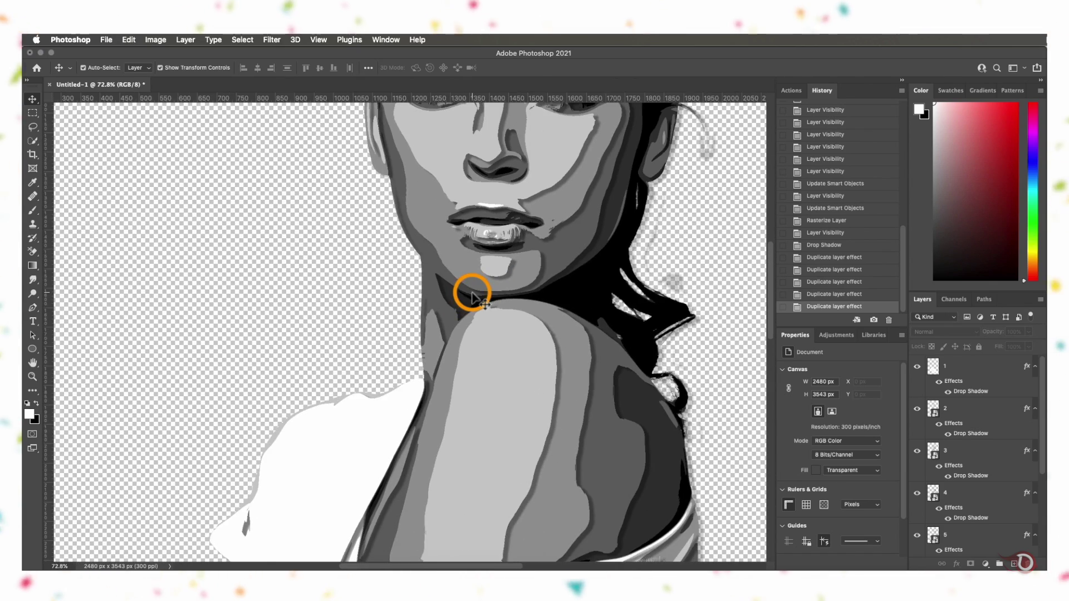
scroll(472, 295, down, 3)
drag(539, 303, 467, 337)
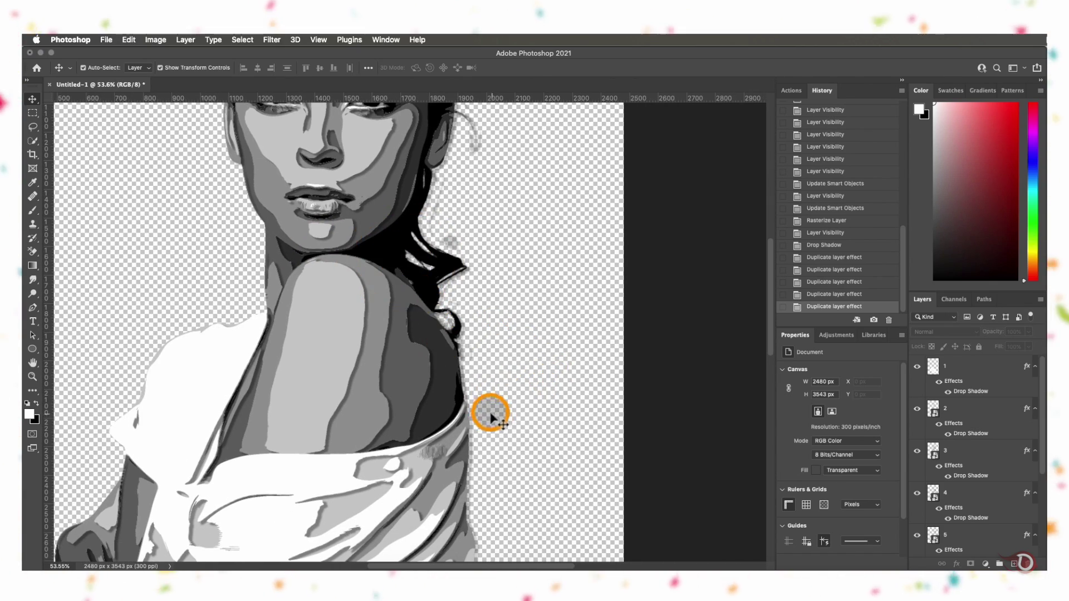
scroll(488, 411, down, 2)
scroll(483, 404, up, 8)
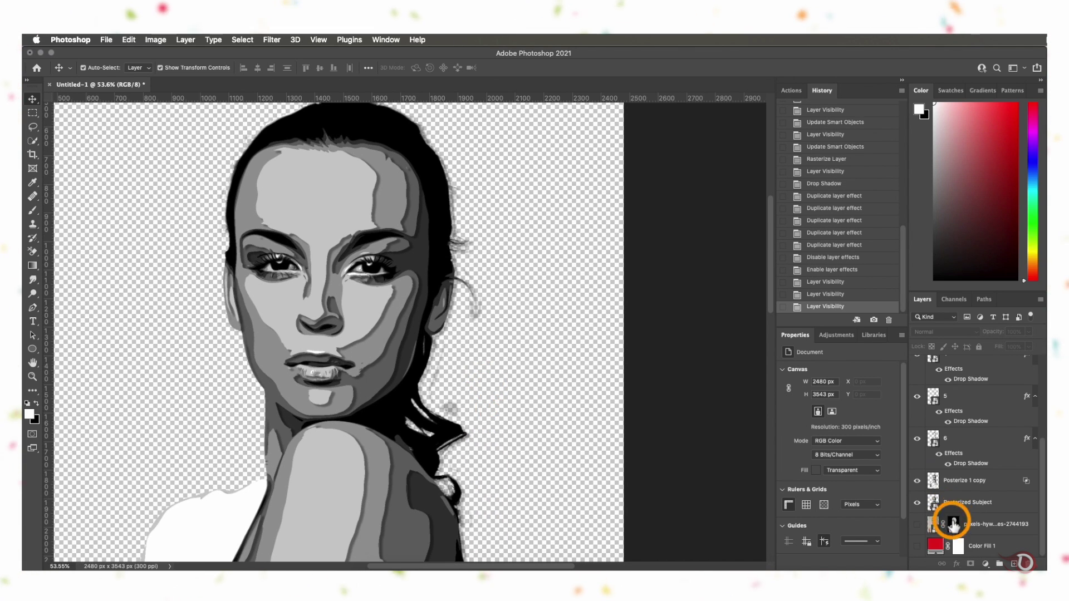
Show the red Color Fill 1 layer behind the portrait and check the hair edges against it
click(917, 545)
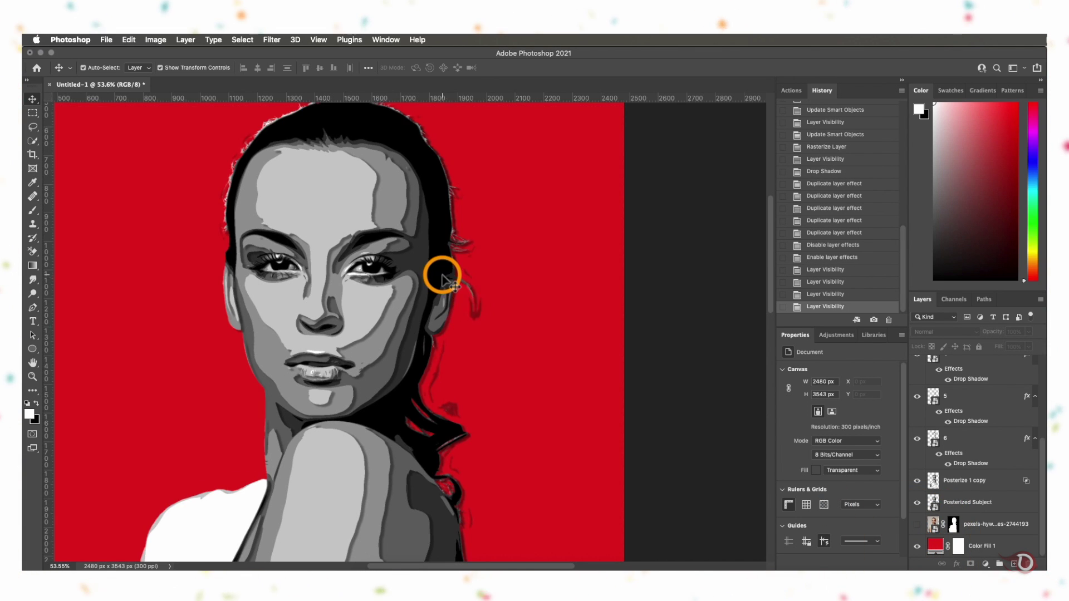
scroll(441, 274, down, 1)
scroll(460, 334, down, 5)
scroll(459, 334, up, 6)
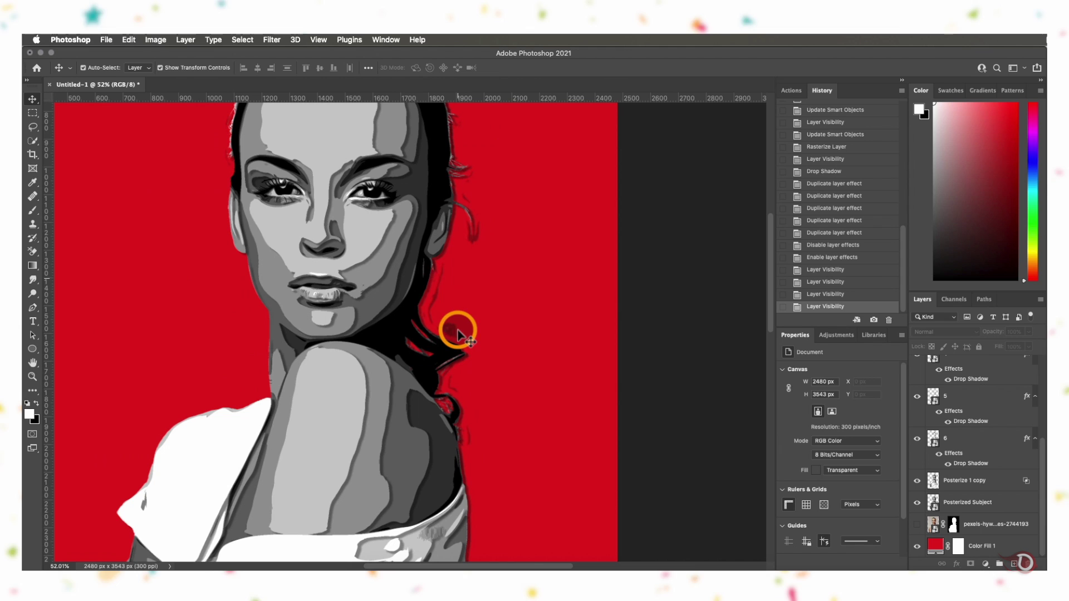
scroll(964, 466, up, 1)
scroll(965, 467, up, 3)
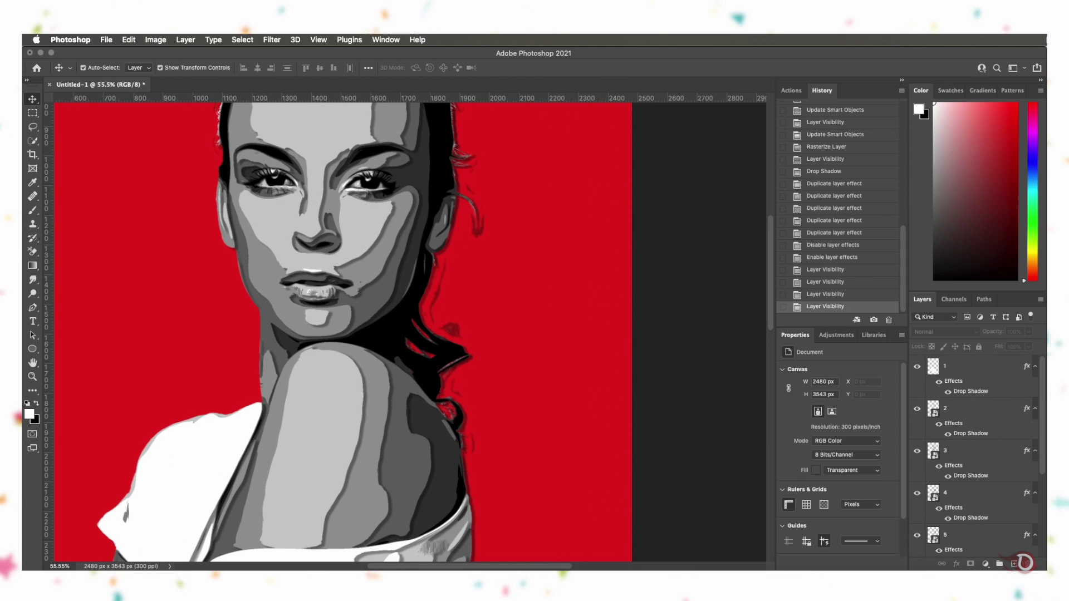
Group layers 1 through 6 and name the group Layers
click(971, 366)
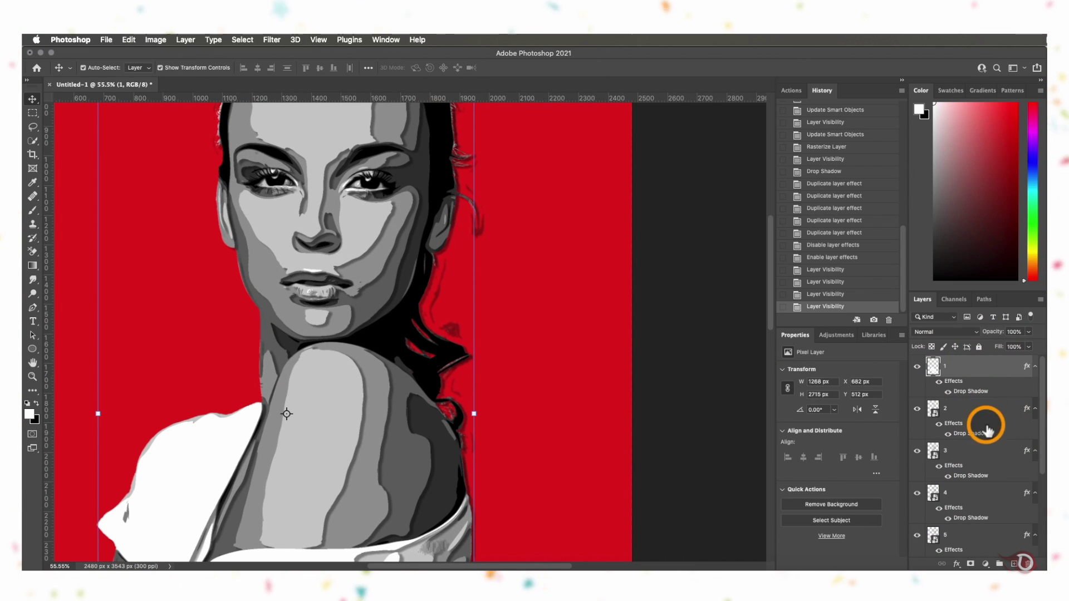
scroll(1038, 398, down, 2)
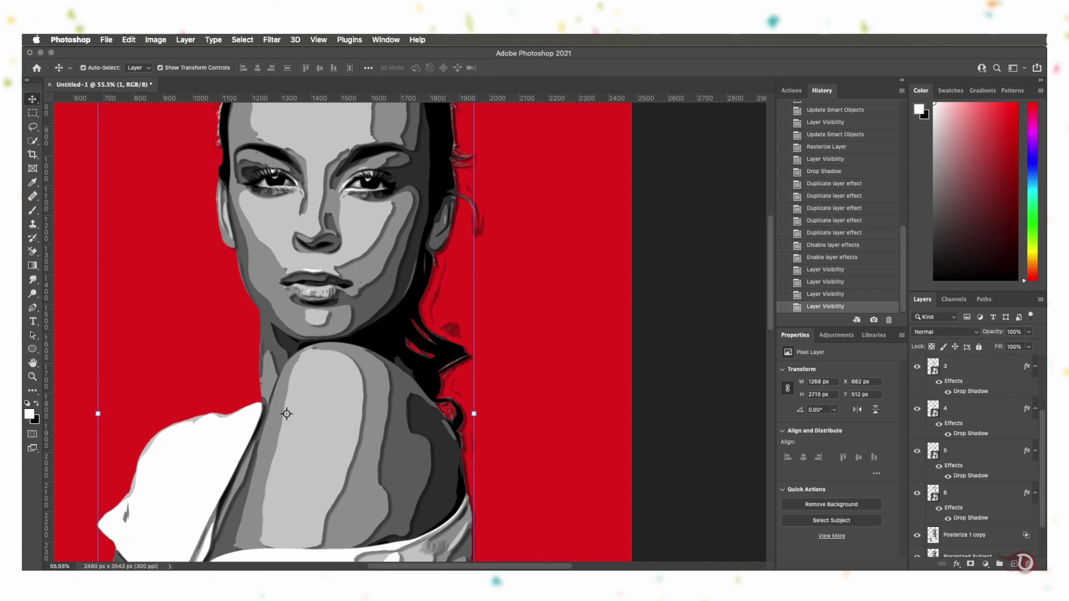
shift+click(969, 495)
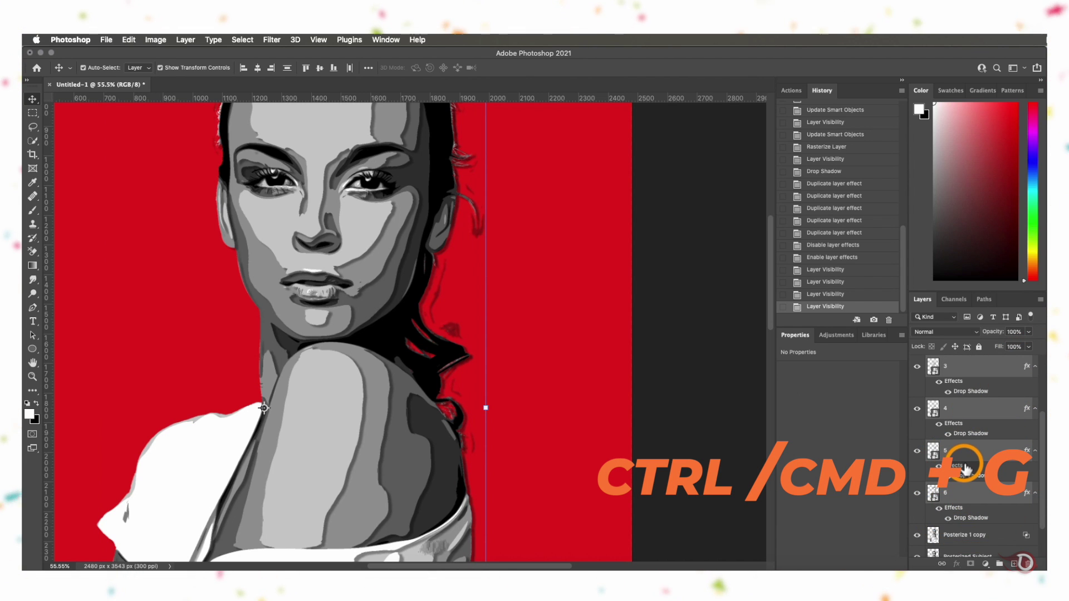
key(super+g)
text(Layers)
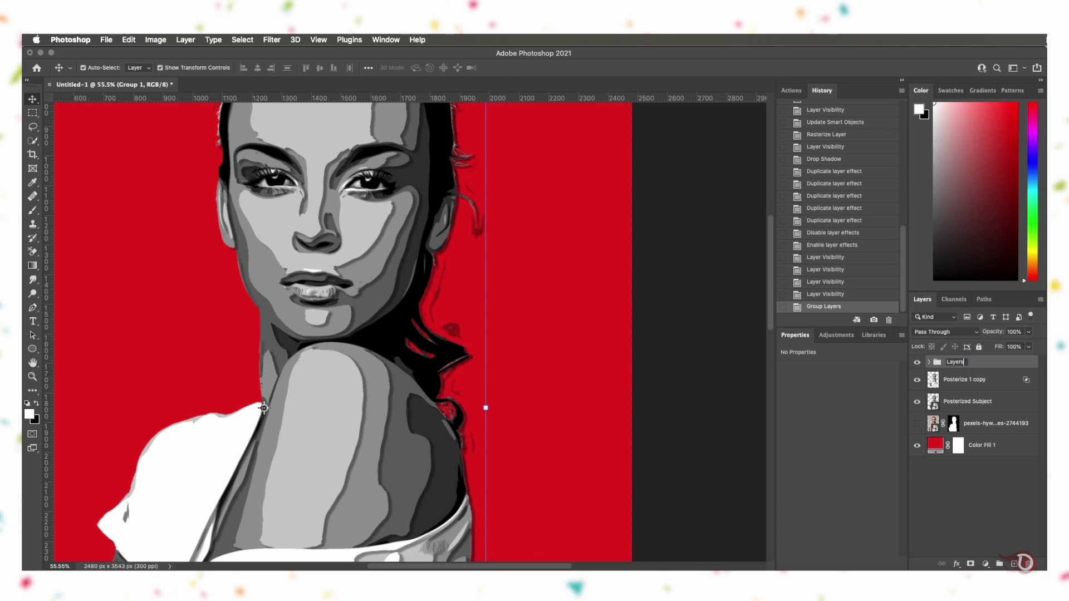
click(973, 486)
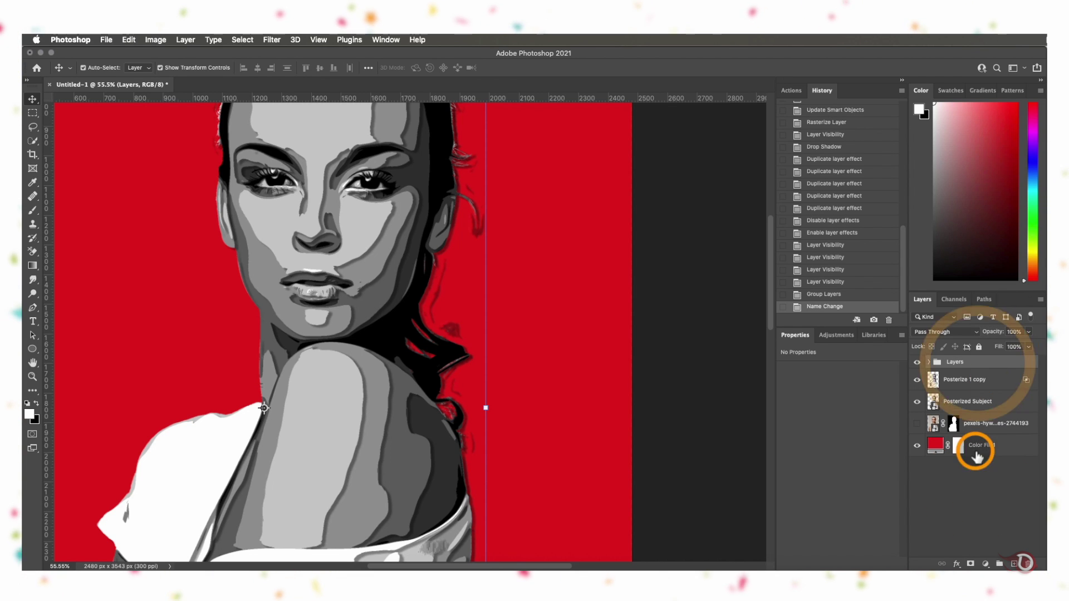
Add a layer mask to the Layers group
click(970, 563)
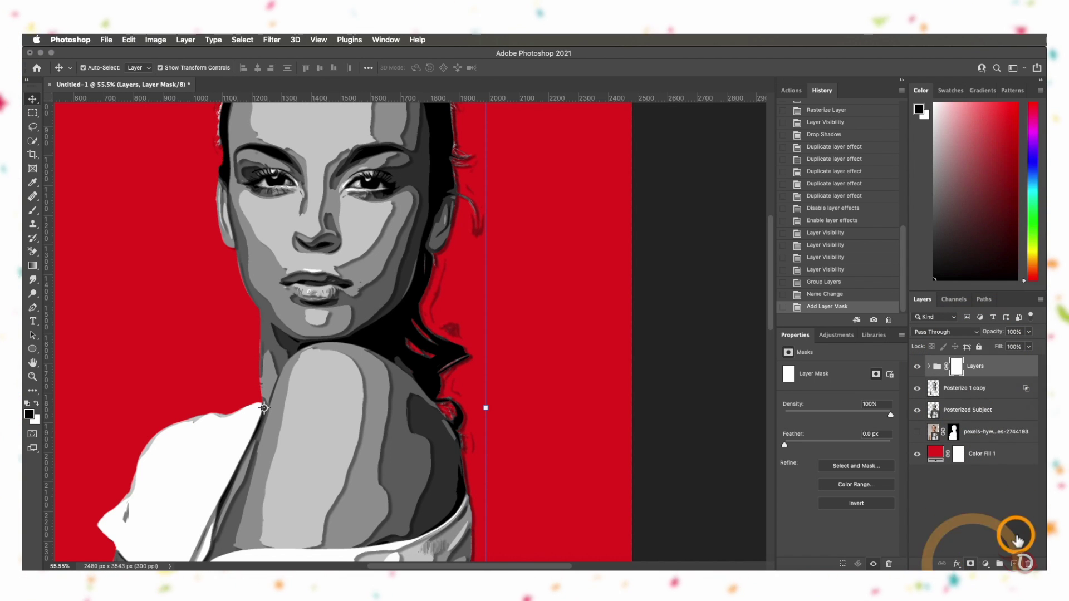
scroll(507, 385, down, 2)
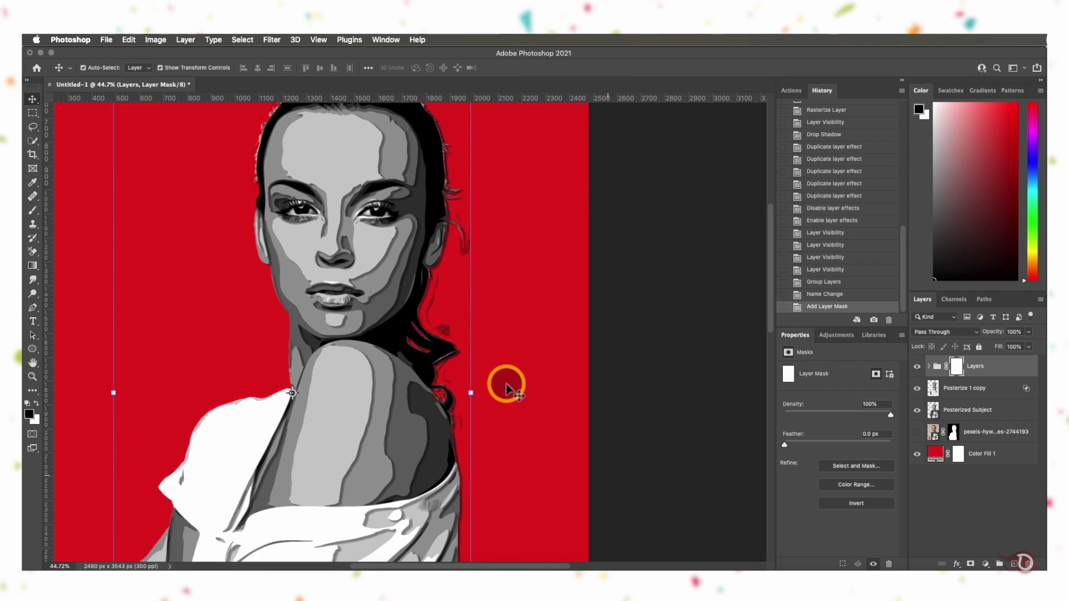
scroll(479, 384, up, 5)
scroll(479, 384, down, 2)
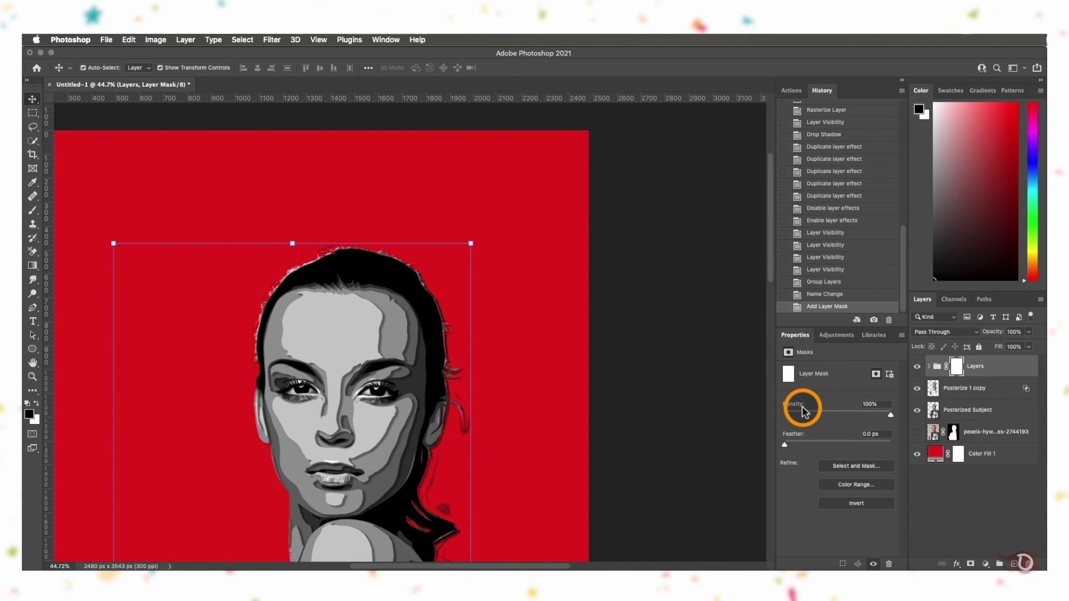
Paint black with the Brush on the Layers group's mask to hide stray hairs around the head and neck
key(b)
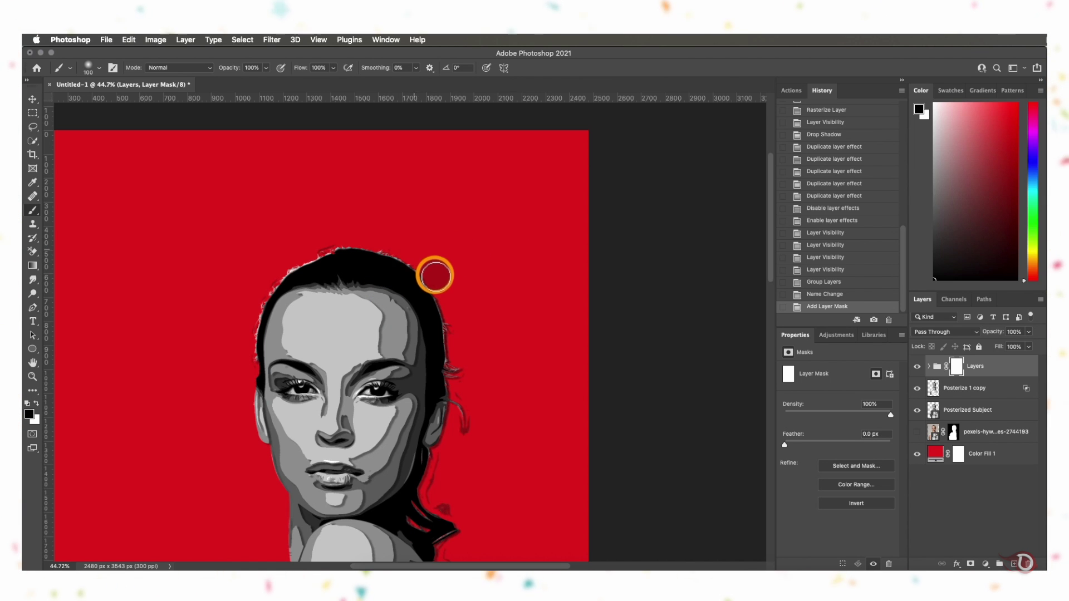
drag(328, 244, 466, 356)
drag(466, 397, 463, 429)
click(468, 389)
drag(437, 467, 431, 489)
drag(440, 501, 470, 509)
scroll(491, 439, down, 3)
scroll(456, 437, up, 10)
Reduce the brush size and mask out the stray edges down the hair, neck and back on the Layers group
key([)
key([)
key([)
key([)
key([)
mouse_move(473, 380)
mouse_down()
mouse_move(439, 431)
mouse_move(448, 430)
mouse_up()
scroll(462, 440, down, 3)
drag(519, 475, 497, 509)
scroll(546, 377, down, 6)
scroll(543, 375, up, 3)
drag(491, 263, 518, 480)
scroll(529, 439, down, 6)
drag(517, 223, 513, 311)
drag(513, 199, 515, 342)
drag(525, 461, 535, 528)
scroll(538, 389, down, 5)
scroll(548, 390, down, 4)
mouse_move(540, 360)
mouse_down()
mouse_move(534, 451)
mouse_move(526, 276)
mouse_move(535, 490)
mouse_up()
scroll(485, 263, down, 5)
scroll(639, 301, up, 5)
Use a 20 px brush to mask fine stray hairs beside the temple, ear and neck on the Layers group
key([)
key([)
key([)
drag(613, 279, 587, 210)
drag(628, 417, 630, 449)
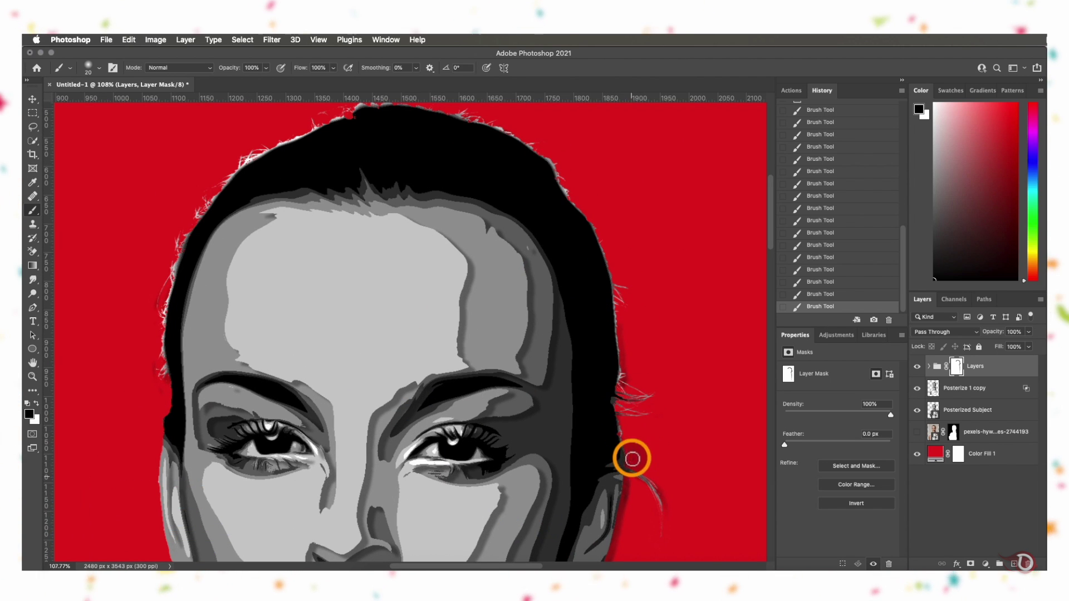
scroll(666, 509, down, 5)
mouse_move(629, 240)
mouse_down()
mouse_move(592, 310)
mouse_move(566, 404)
mouse_move(571, 443)
mouse_move(628, 470)
mouse_up()
scroll(654, 458, down, 2)
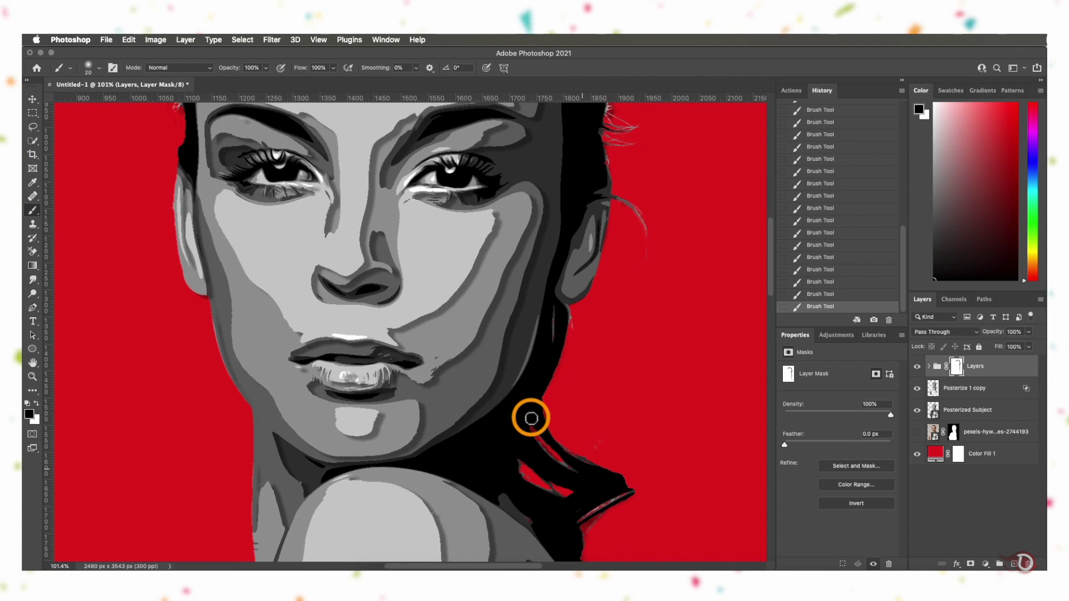
drag(562, 195, 598, 322)
scroll(531, 275, up, 2)
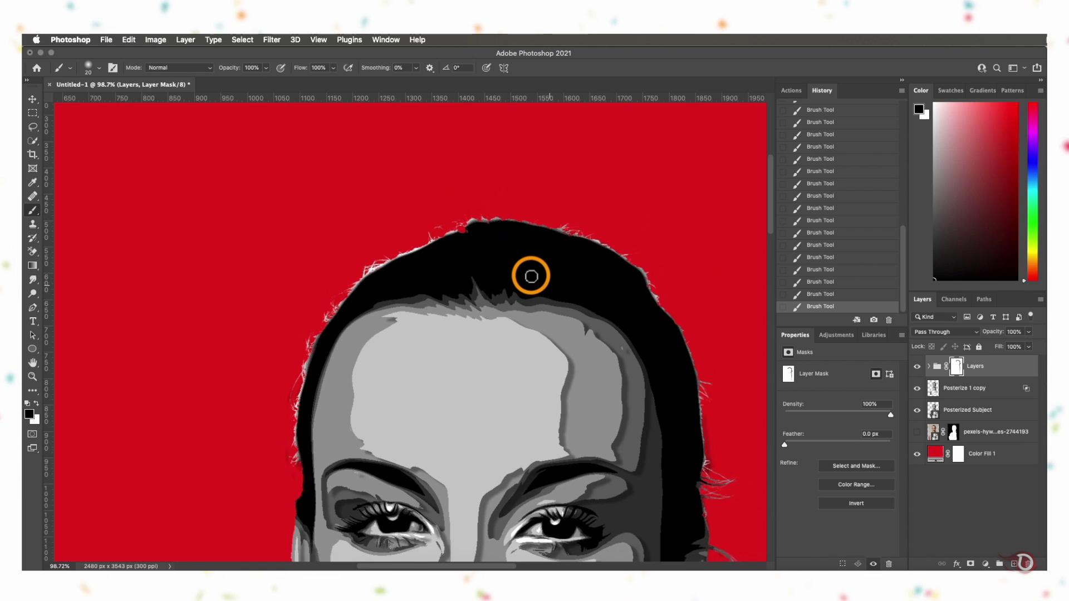
scroll(532, 275, down, 1)
drag(582, 282, 505, 251)
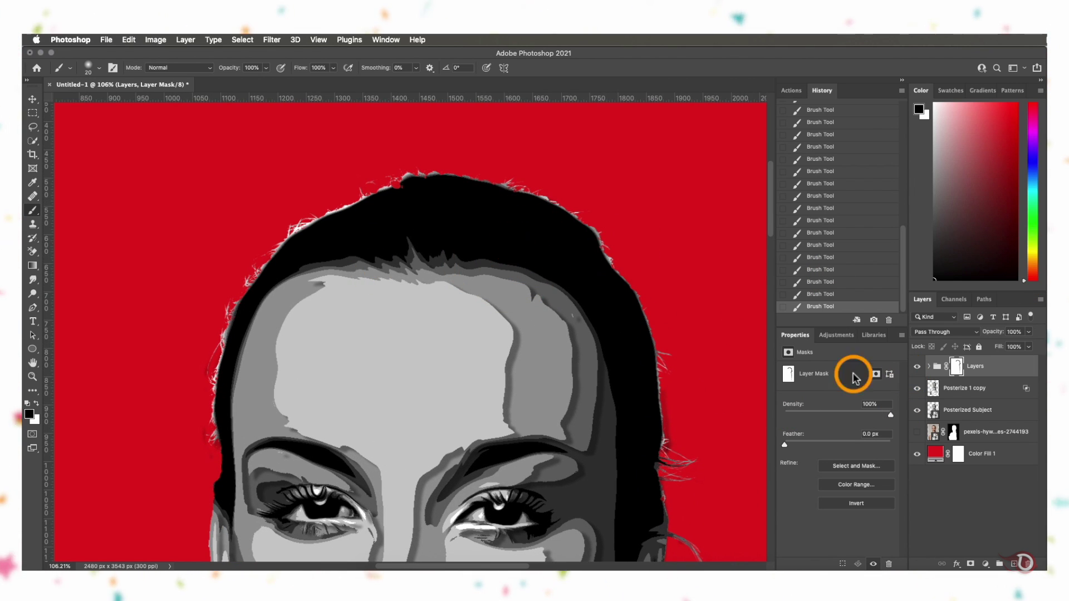
Toggle the visibility of Posterize 1 copy and Posterized Subject to check which layer holds the remaining stray hairs
click(917, 388)
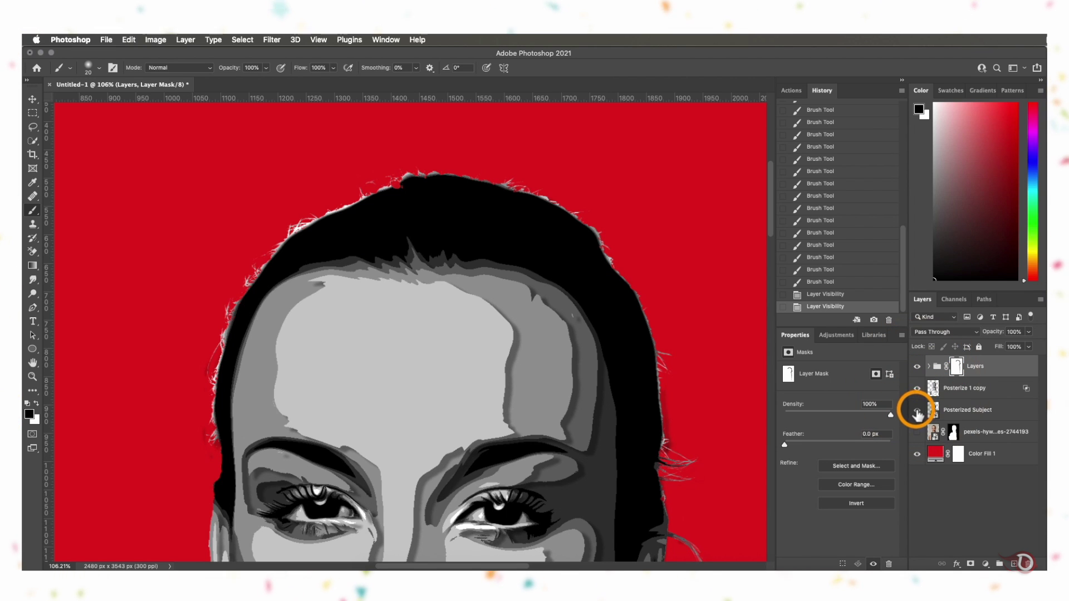
click(916, 411)
click(917, 412)
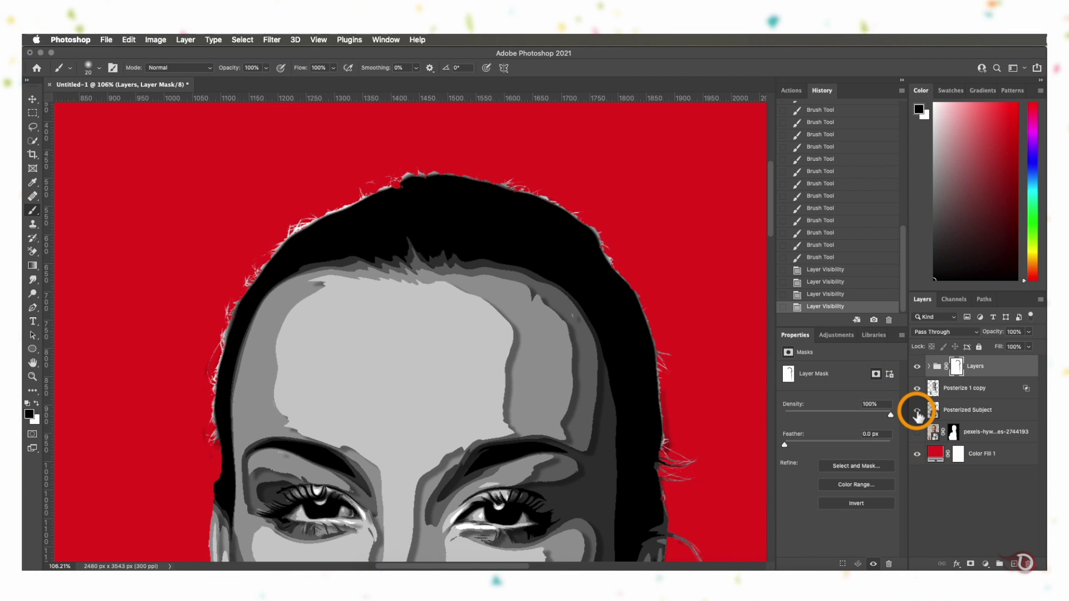
click(917, 389)
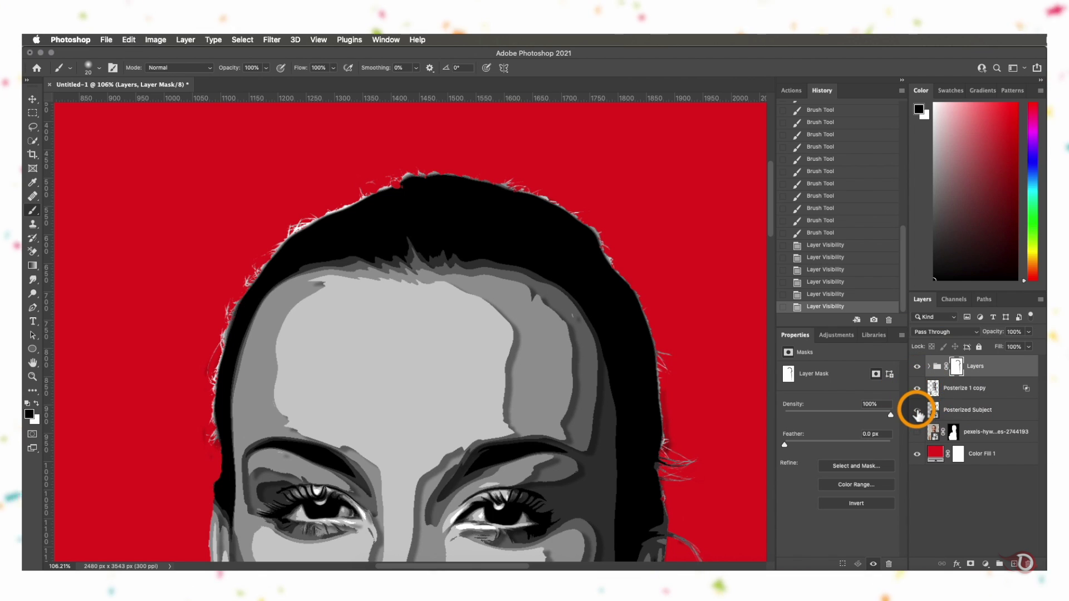
click(917, 412)
Add a layer mask to the Posterized Subject layer and make that layer visible
click(1002, 411)
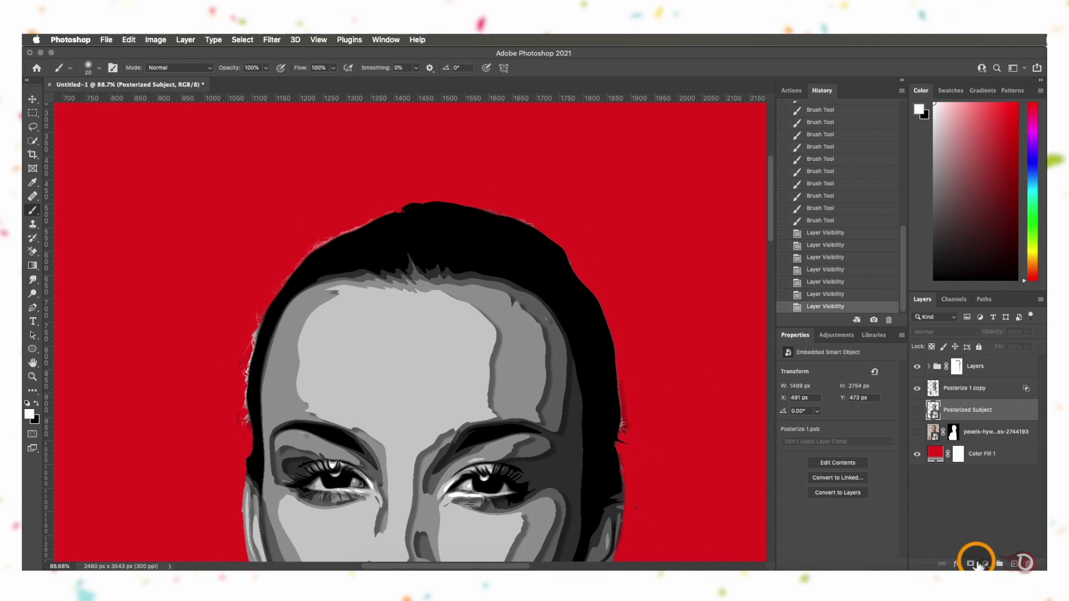
click(970, 563)
scroll(453, 370, up, 3)
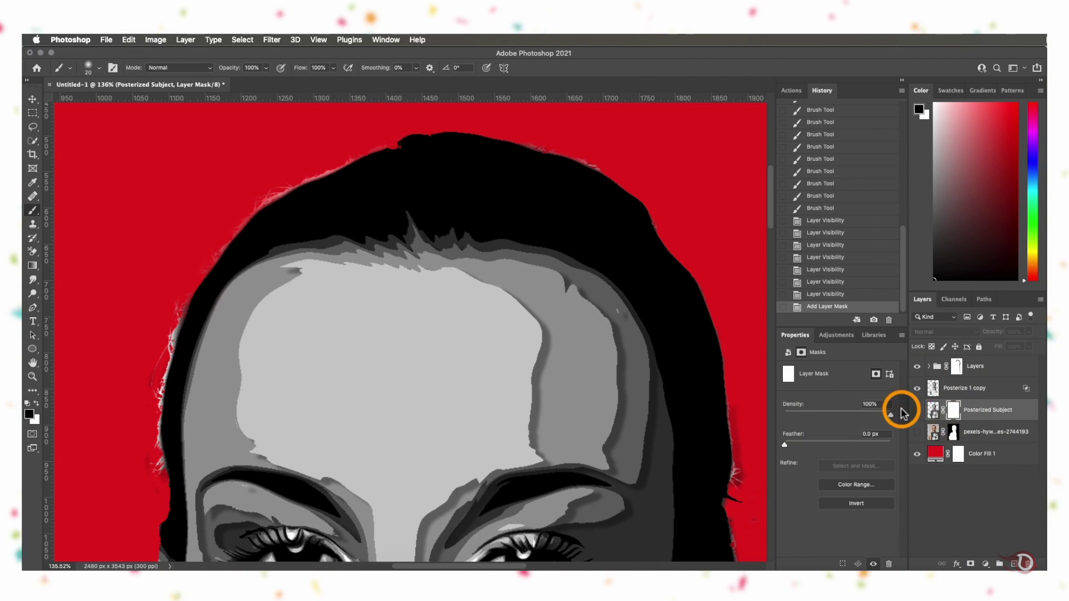
click(917, 412)
Paint black on Posterized Subject's mask along the top and sides of the hair to hide stray strands
mouse_move(272, 202)
mouse_down()
mouse_move(323, 167)
mouse_move(401, 140)
mouse_up()
drag(191, 290, 165, 372)
drag(547, 199, 622, 182)
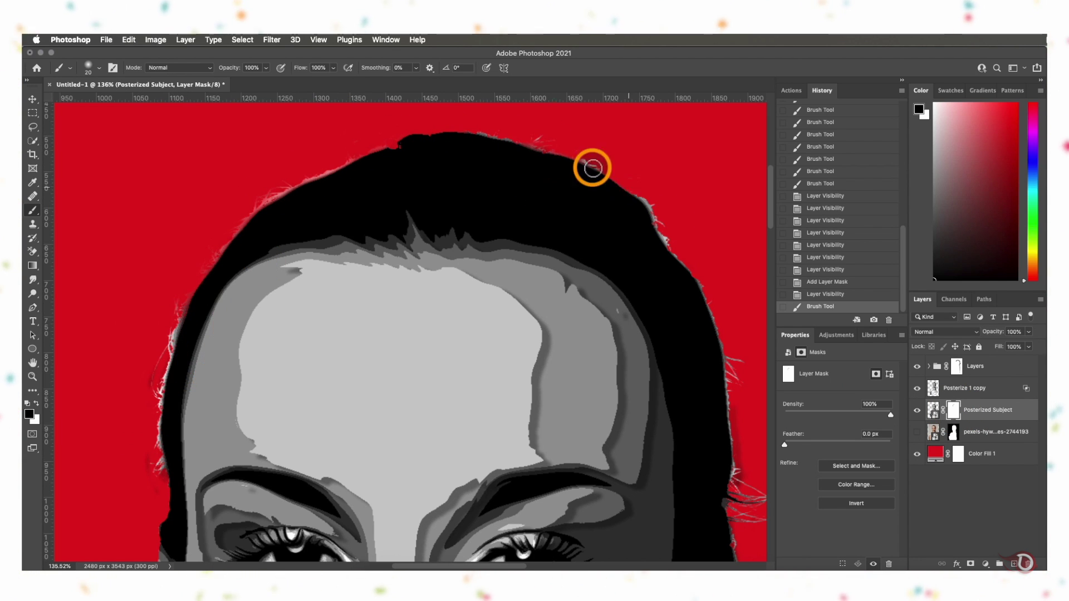
drag(730, 497, 730, 400)
drag(686, 422, 656, 300)
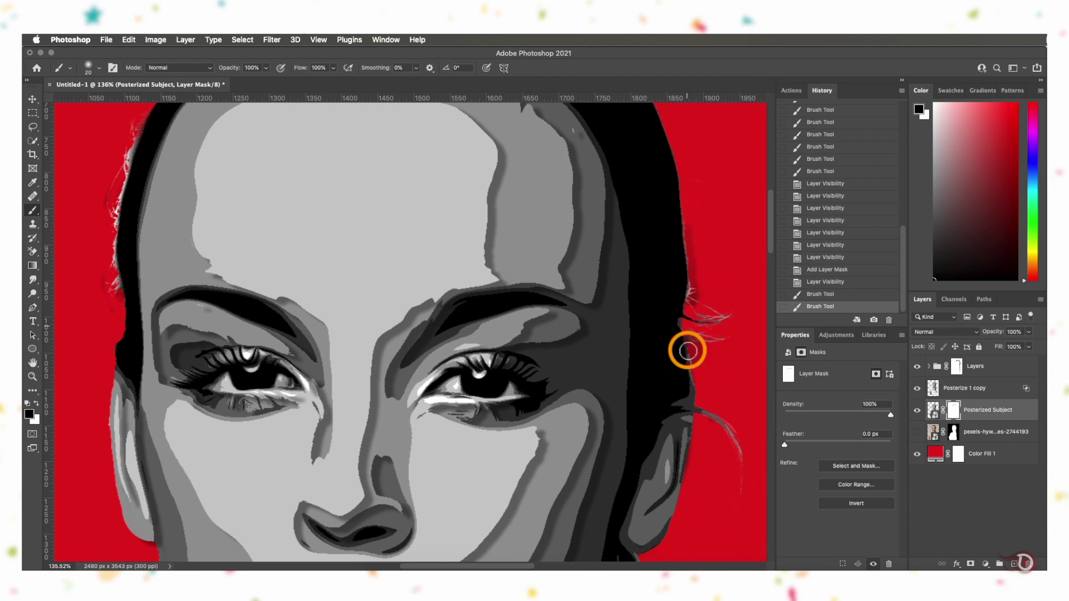
Add a layer mask to the Posterize 1 copy layer
click(954, 390)
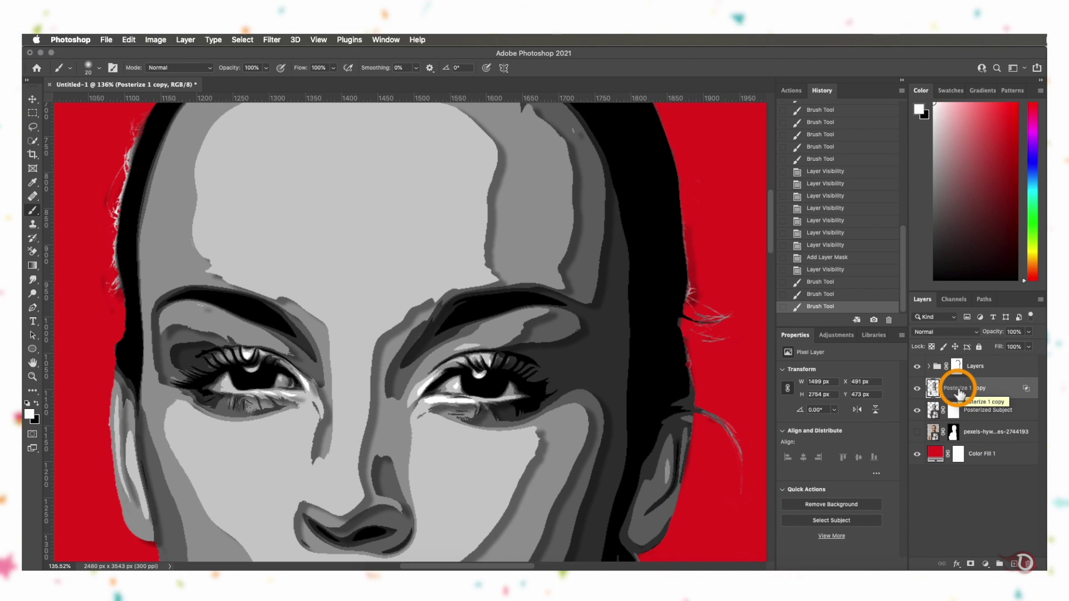
click(970, 564)
click(954, 388)
Paint out the loose hairs beside the temple on the masks of Posterize 1 copy and the Layers group
drag(706, 324, 720, 321)
click(956, 366)
click(720, 316)
scroll(601, 386, down, 5)
drag(592, 381, 601, 387)
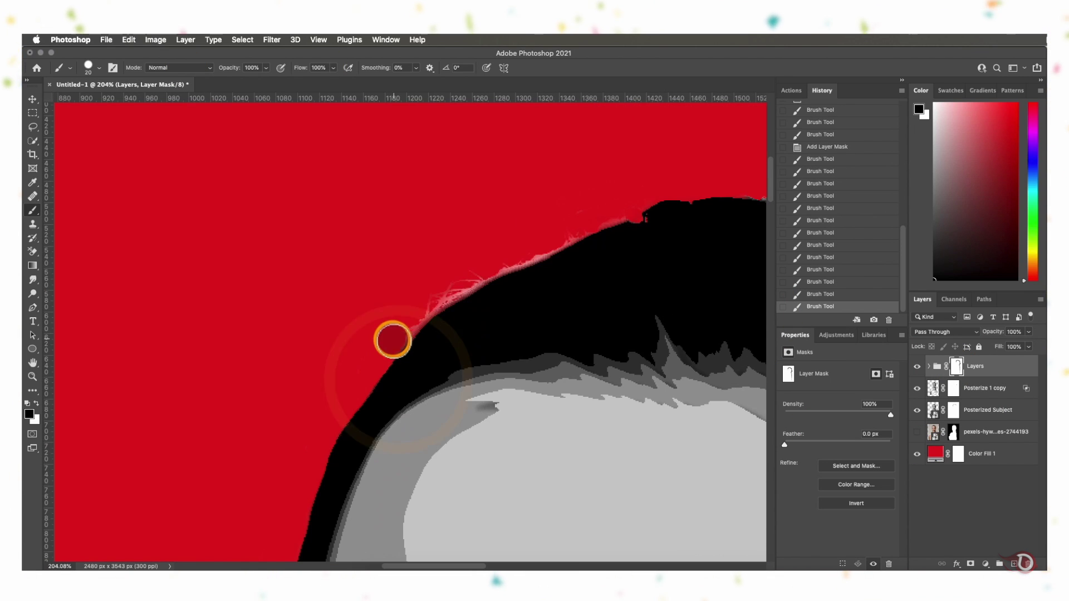
Mask out the stray hairs along the top of the head on Posterize 1 copy and Posterized Subject
scroll(610, 262, right, 5)
click(954, 389)
drag(558, 255, 570, 245)
click(954, 410)
drag(484, 218, 423, 210)
scroll(461, 187, right, 6)
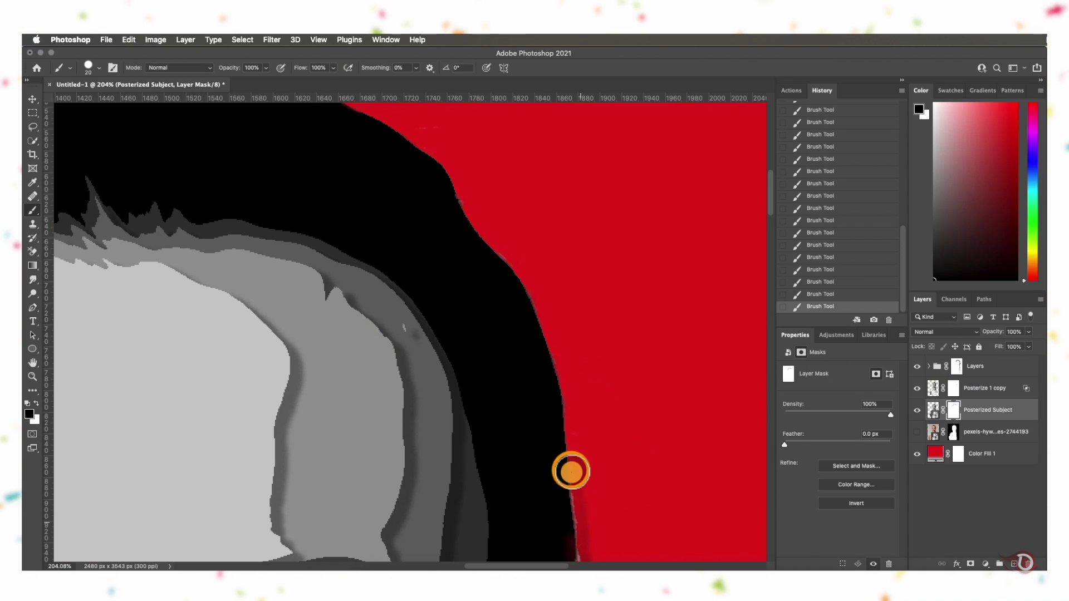
Clean up the stray hairs beside the temple and ear on the Posterized Subject and Posterize 1 copy masks
scroll(568, 456, down, 5)
drag(626, 466, 628, 501)
scroll(600, 473, down, 10)
key(alt+bracketright)
key(alt+bracketright)
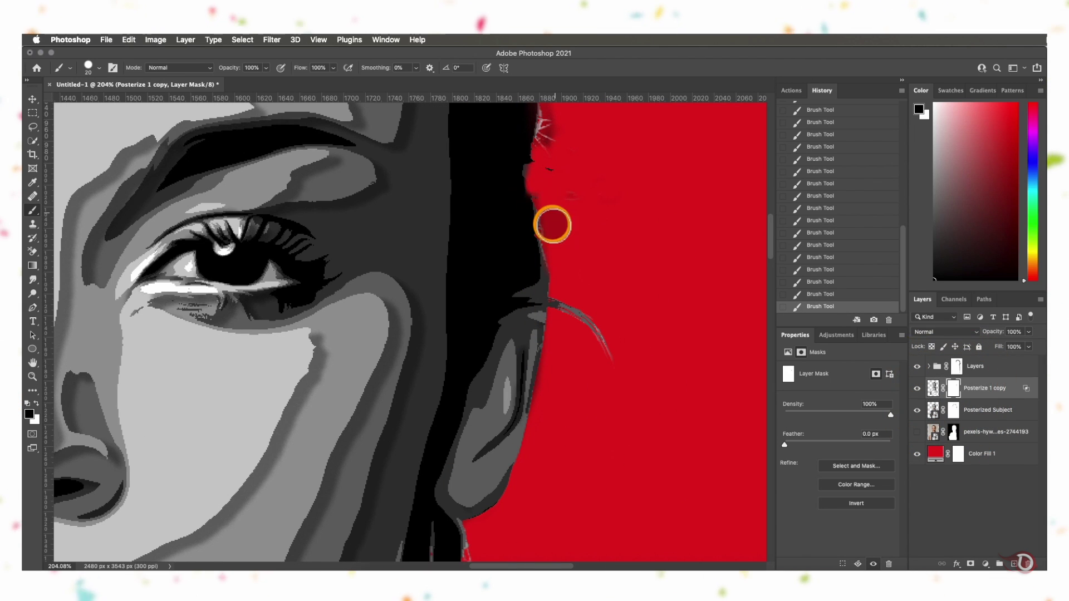
click(953, 388)
click(953, 410)
click(953, 388)
scroll(534, 162, down, 5)
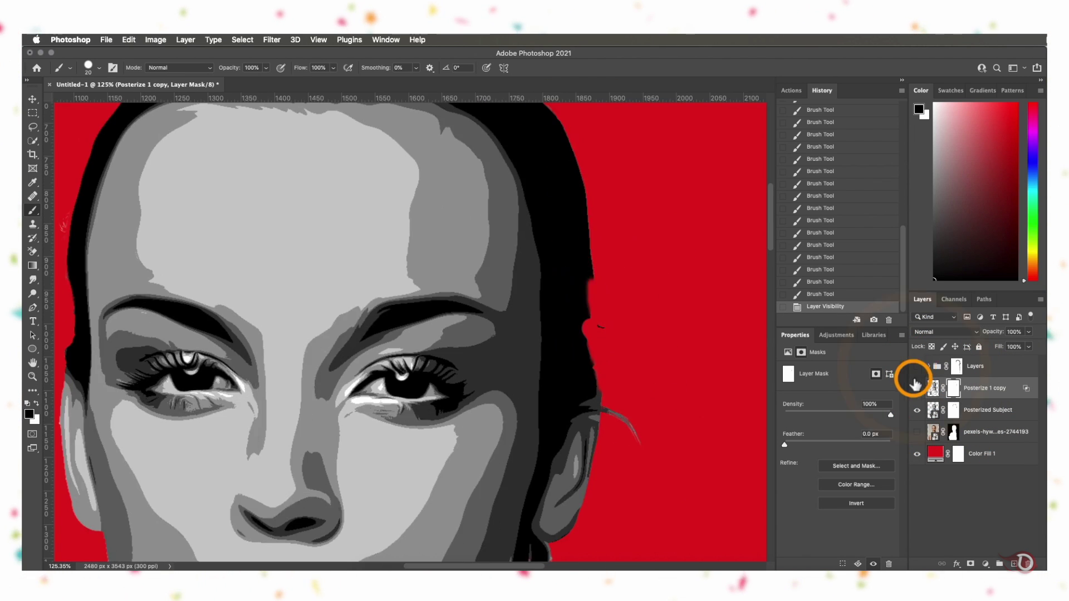
Hide Posterize 1 copy and Posterized Subject to inspect the Layers group's edges against the red fill
click(916, 367)
click(916, 367)
click(917, 389)
click(917, 410)
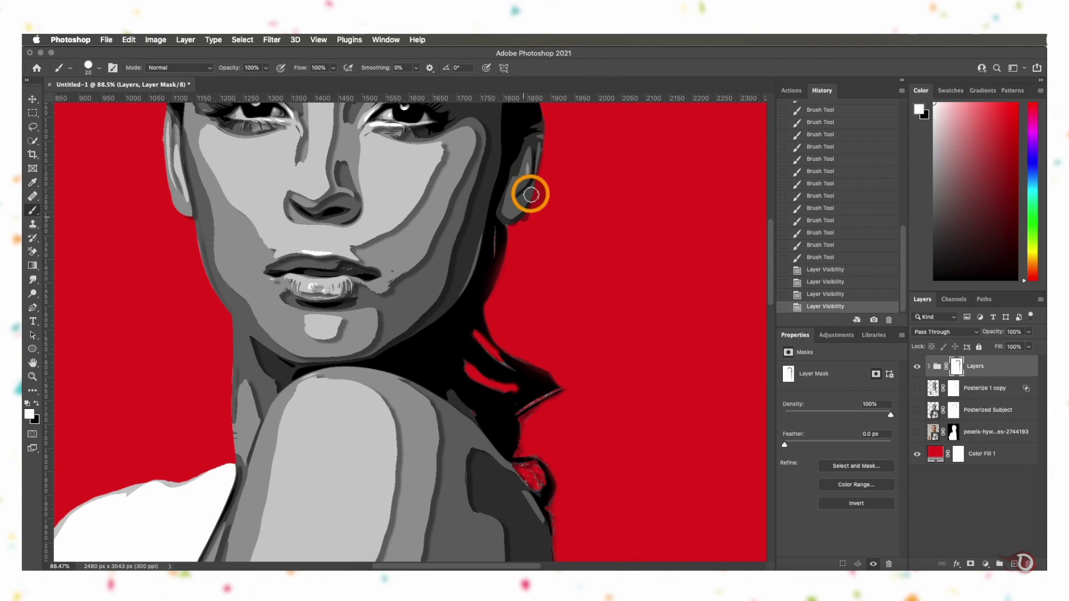
Refine the Layers group's mask around the ear and neck, restoring areas with white and hiding them with black
scroll(530, 191, up, 3)
mouse_move(594, 220)
mouse_down()
mouse_move(559, 361)
mouse_move(570, 249)
mouse_up()
scroll(512, 193, down, 5)
click(513, 193)
scroll(570, 238, up, 4)
key(x)
click(558, 248)
Show Posterized Subject and Posterize 1 copy again and select the Layers group
click(916, 409)
click(954, 388)
click(917, 388)
scroll(556, 301, down, 5)
scroll(506, 332, up, 3)
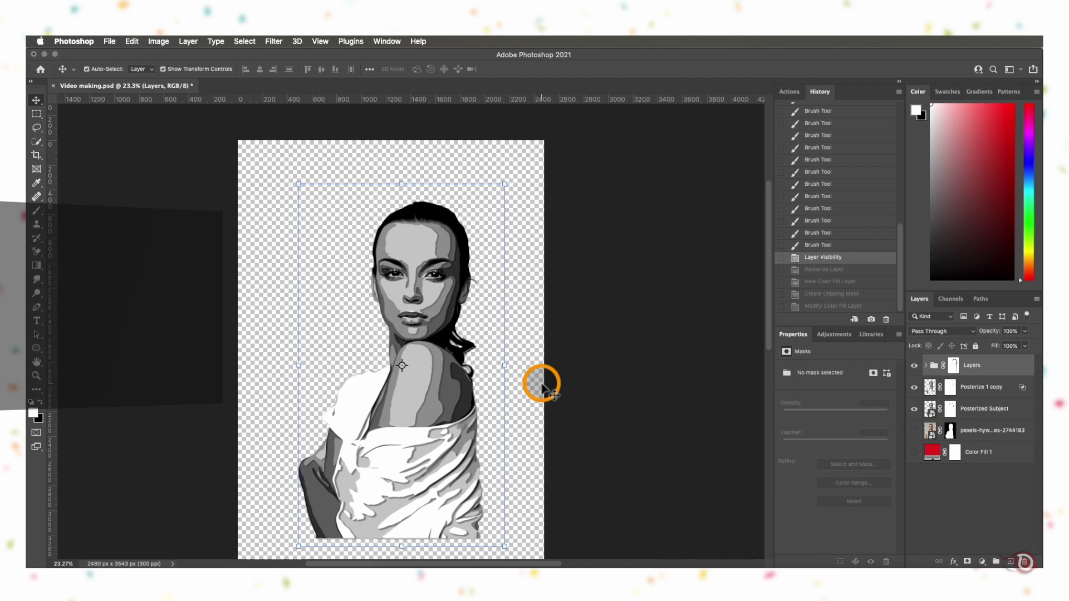
click(983, 367)
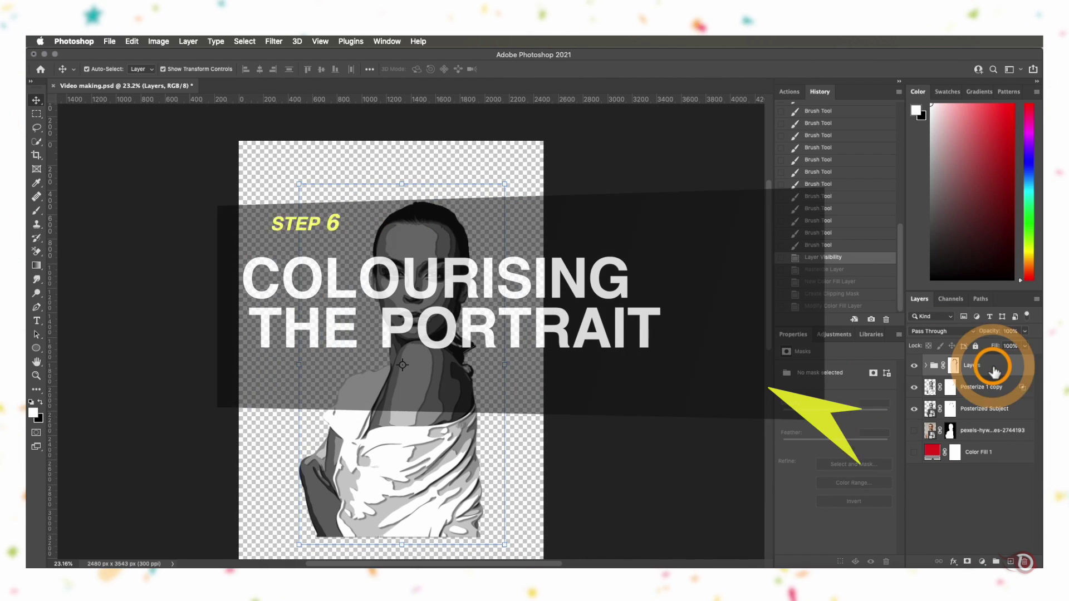
Add a turquoise Solid Color fill layer above the Layers group
click(983, 562)
click(1016, 353)
drag(902, 331, 904, 278)
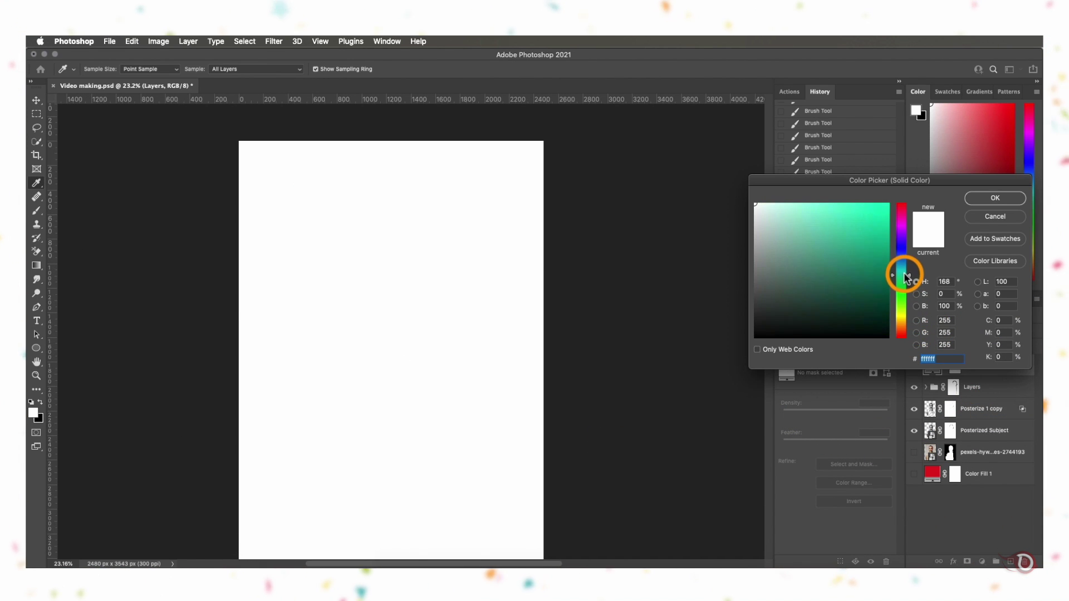
drag(871, 225, 884, 211)
drag(910, 271, 908, 268)
drag(880, 209, 884, 207)
drag(908, 269, 910, 267)
drag(882, 225, 881, 236)
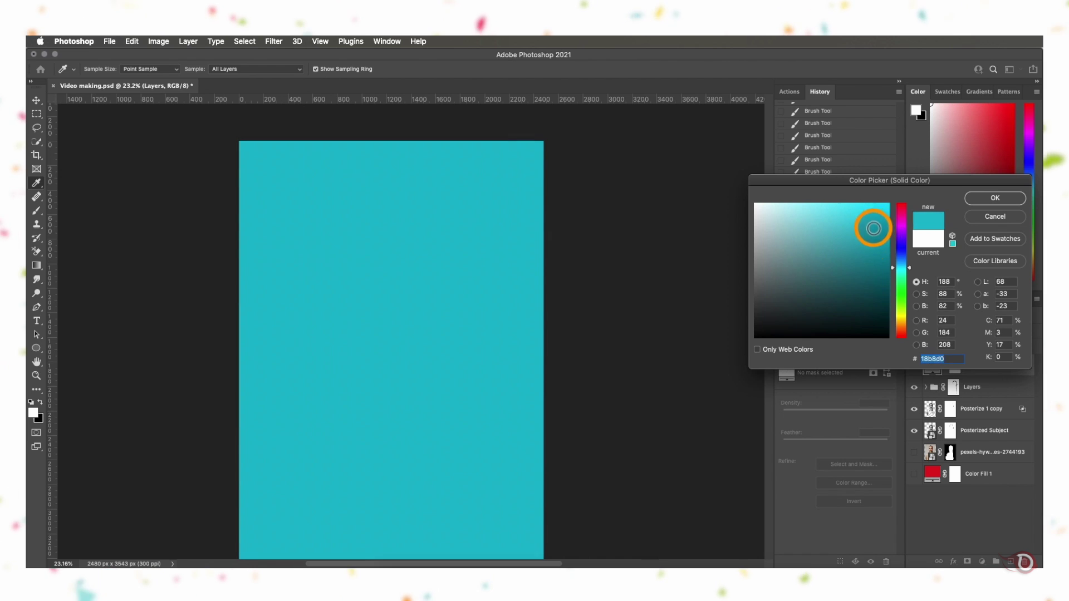
key(Return)
Clip Color Fill 2 to the Layers group and set its blend mode to Overlay
click(933, 382)
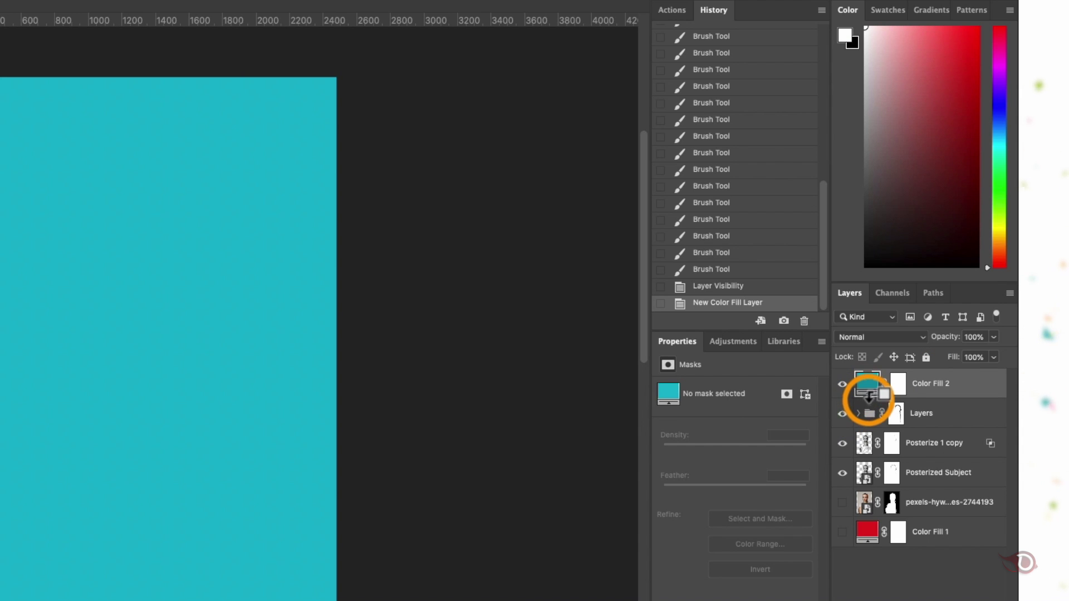
click(161, 405)
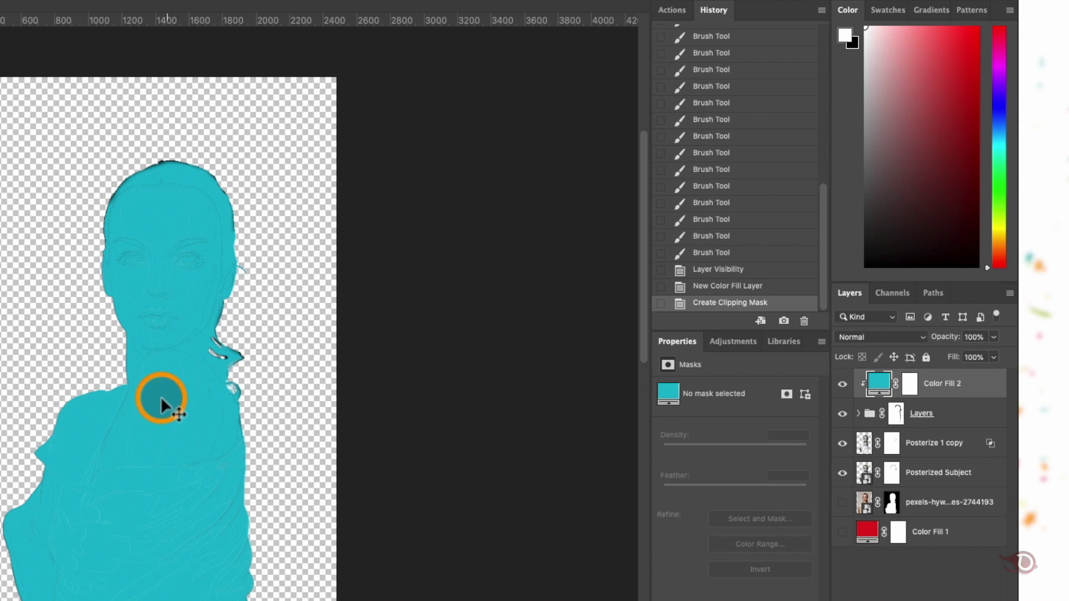
click(896, 331)
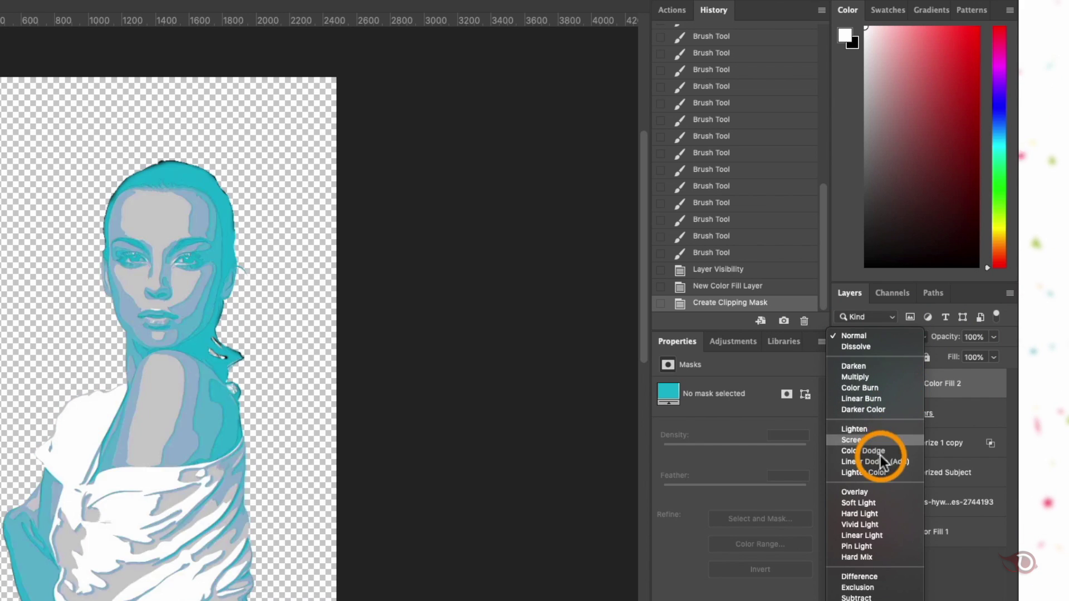
click(873, 492)
Change Color Fill 2 to a dark teal-blue and reduce its opacity to 81%
scroll(155, 399, up, 2)
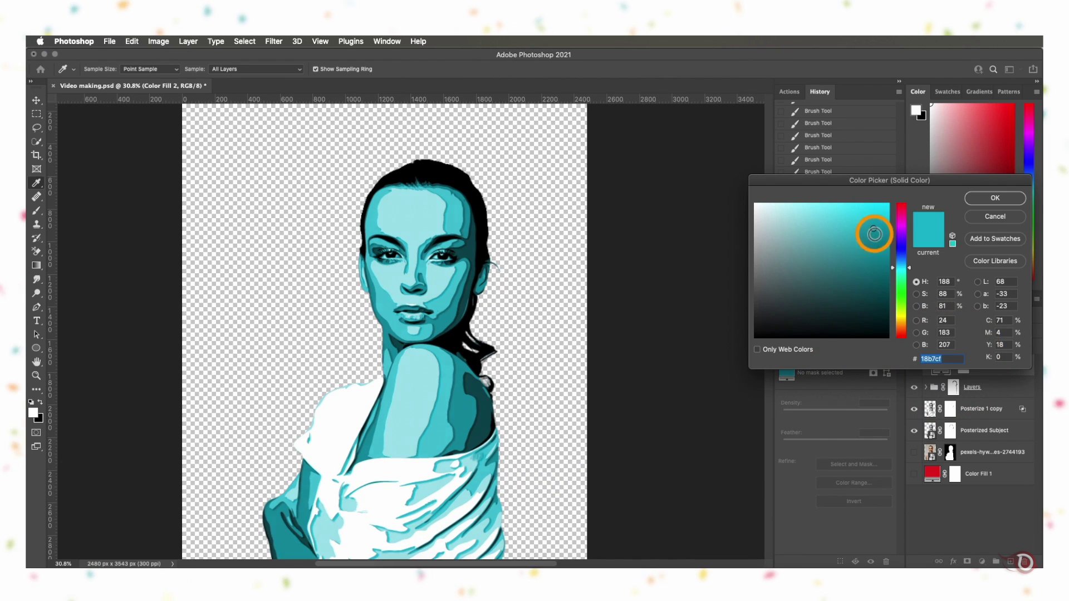
drag(871, 231, 910, 264)
click(1015, 196)
scroll(458, 358, up, 3)
drag(991, 333, 990, 339)
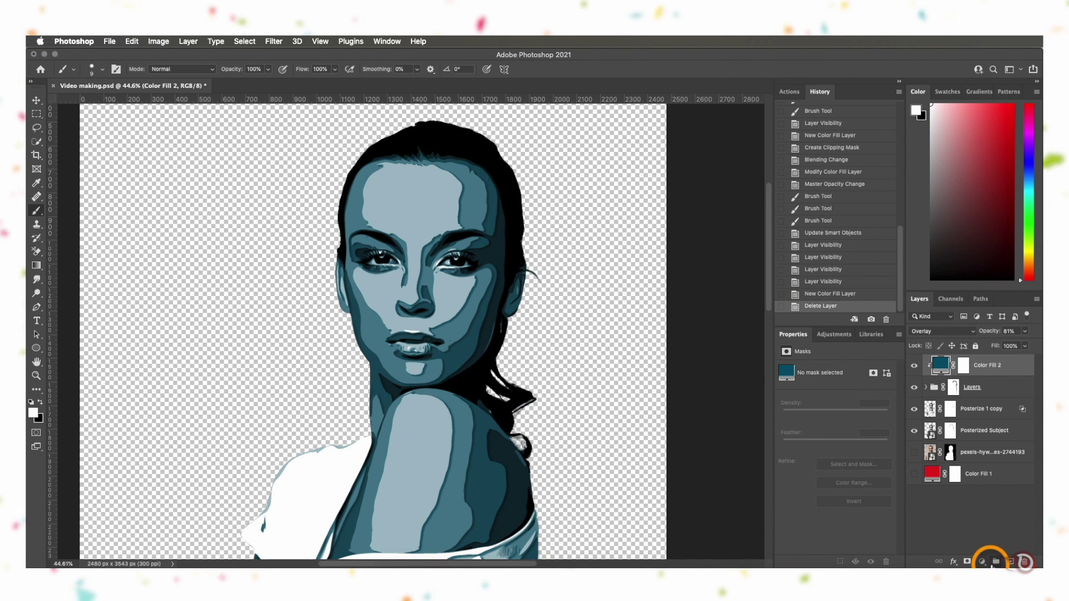
Add a linear Gradient Fill layer above Color Fill 2 with its angle set to 0°
click(987, 562)
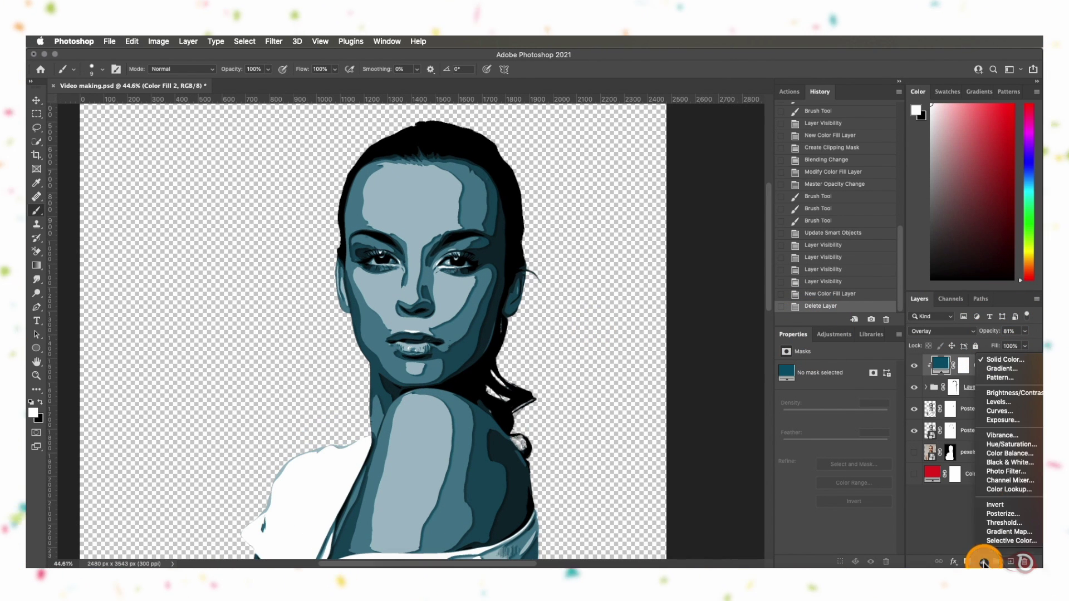
click(998, 369)
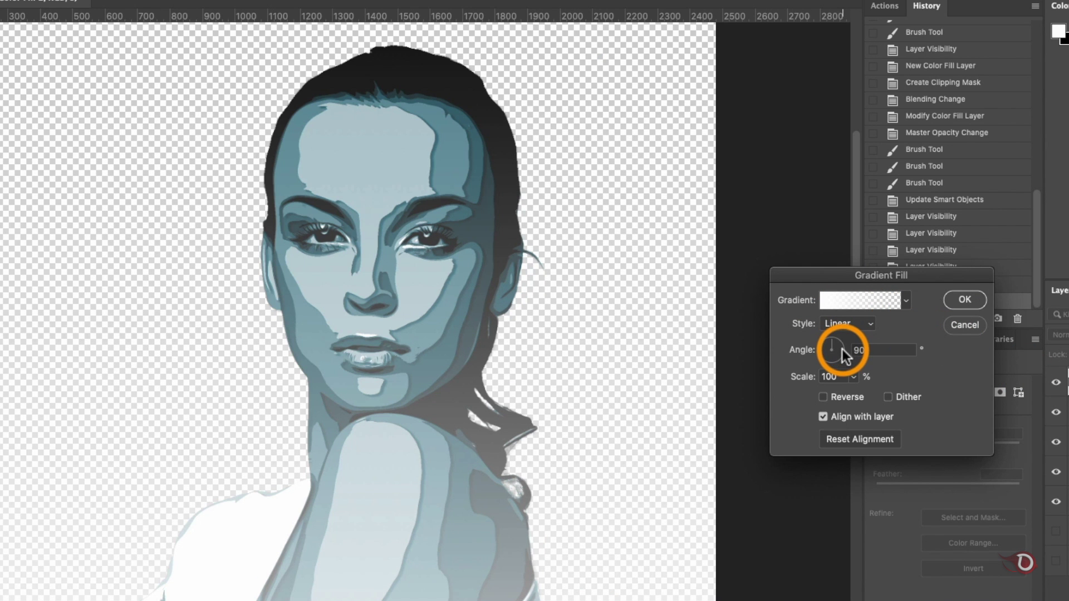
click(843, 351)
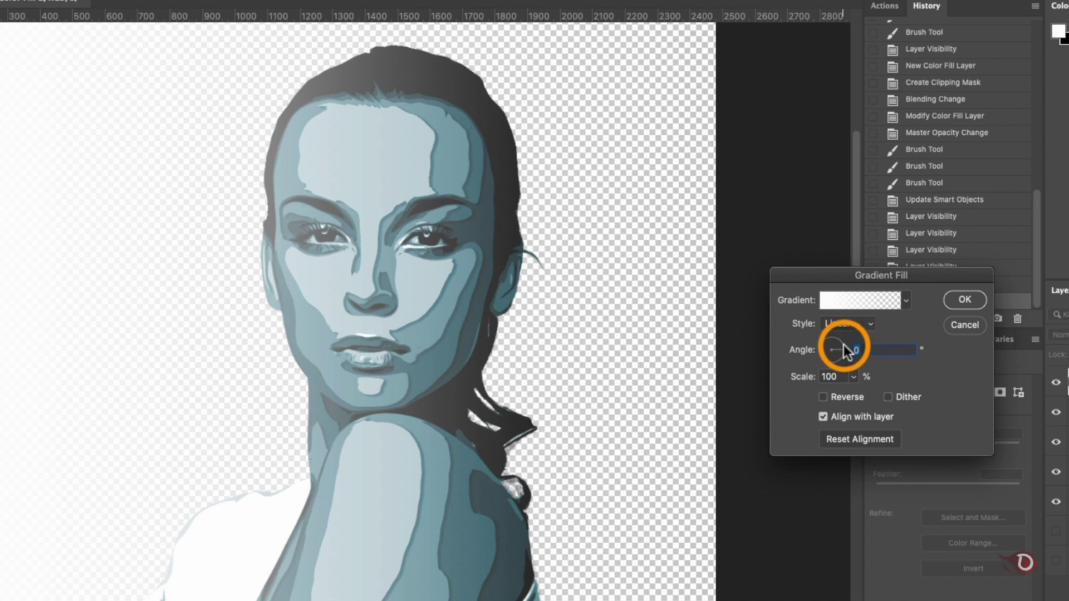
Set the gradient's starting colour stop to magenta and make its white end fully opaque
click(863, 303)
click(857, 379)
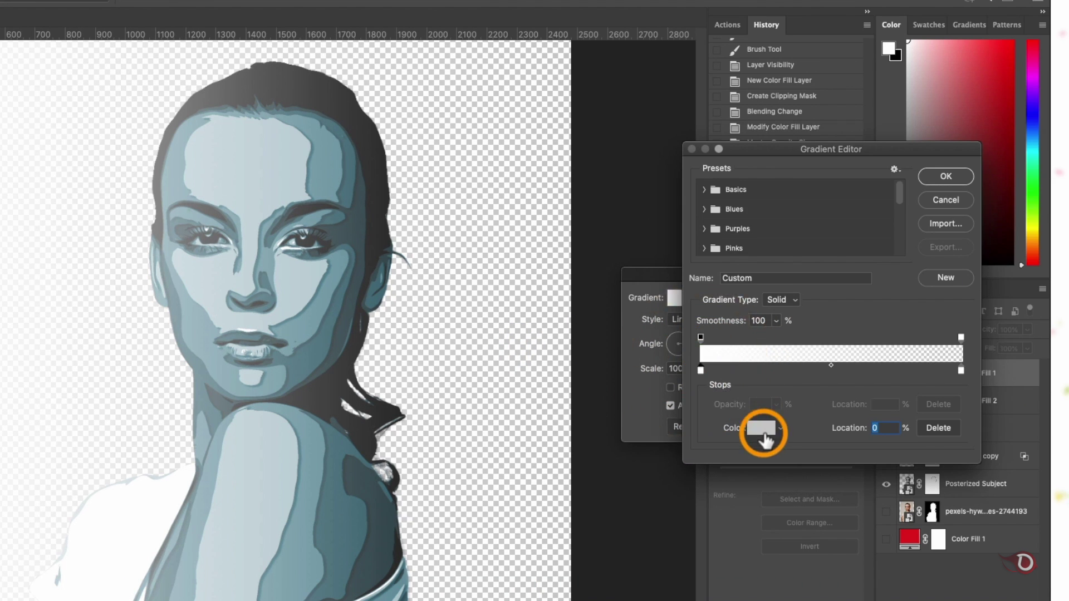
click(921, 440)
drag(1043, 287, 1041, 184)
click(1013, 167)
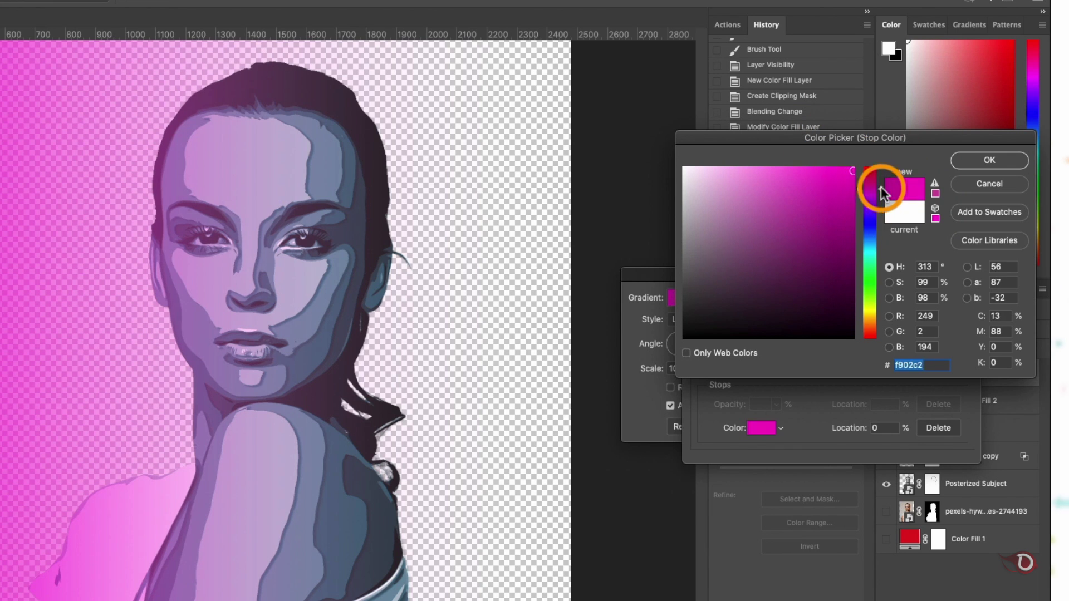
click(847, 196)
click(979, 160)
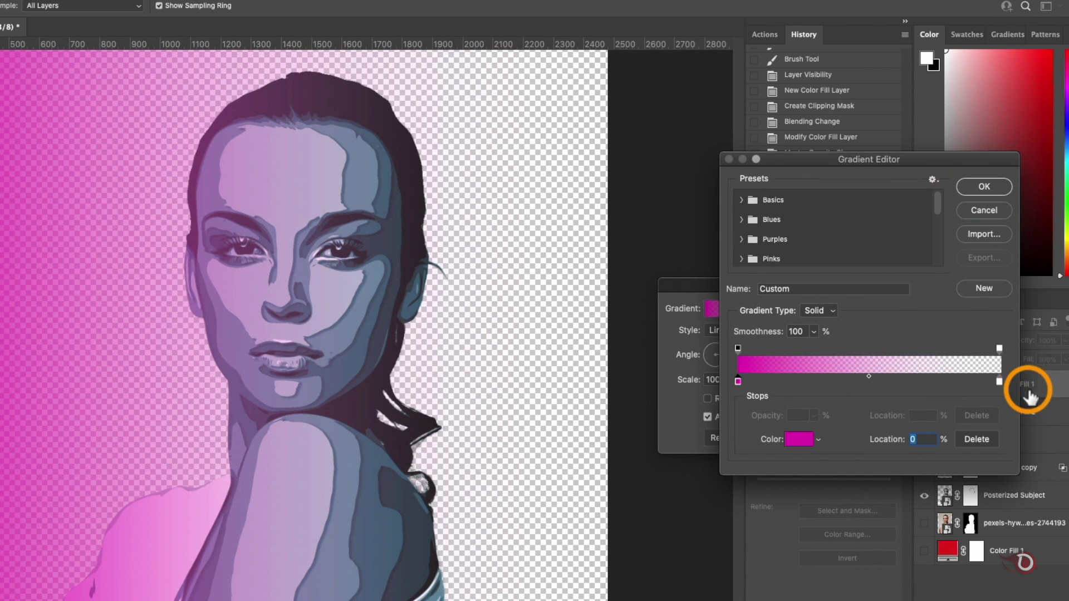
click(999, 349)
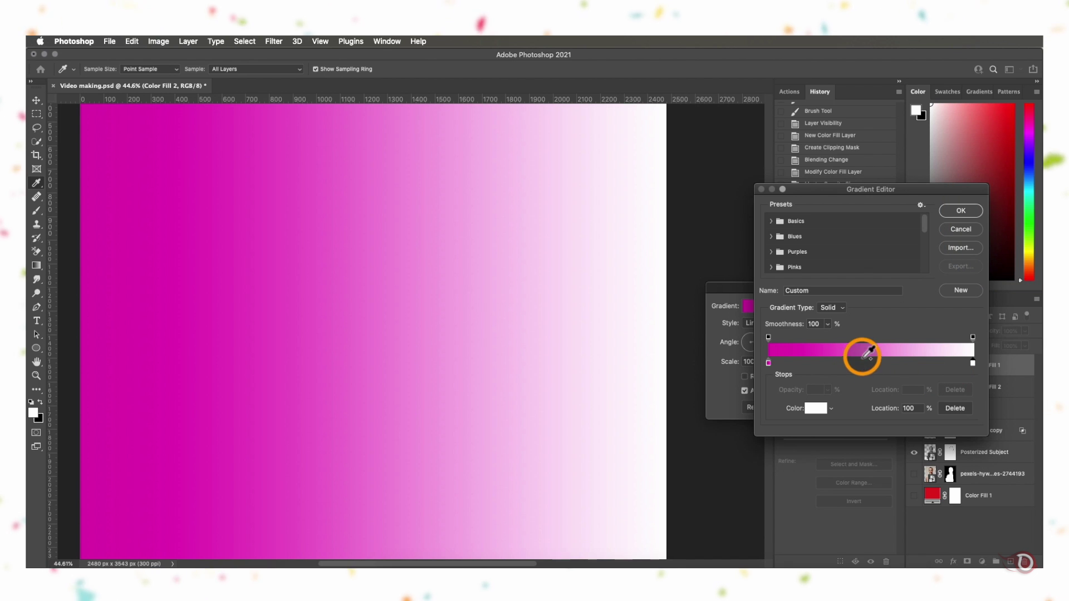
Add a light pink-violet colour stop at 48% in the gradient and apply the gradient fill
click(870, 363)
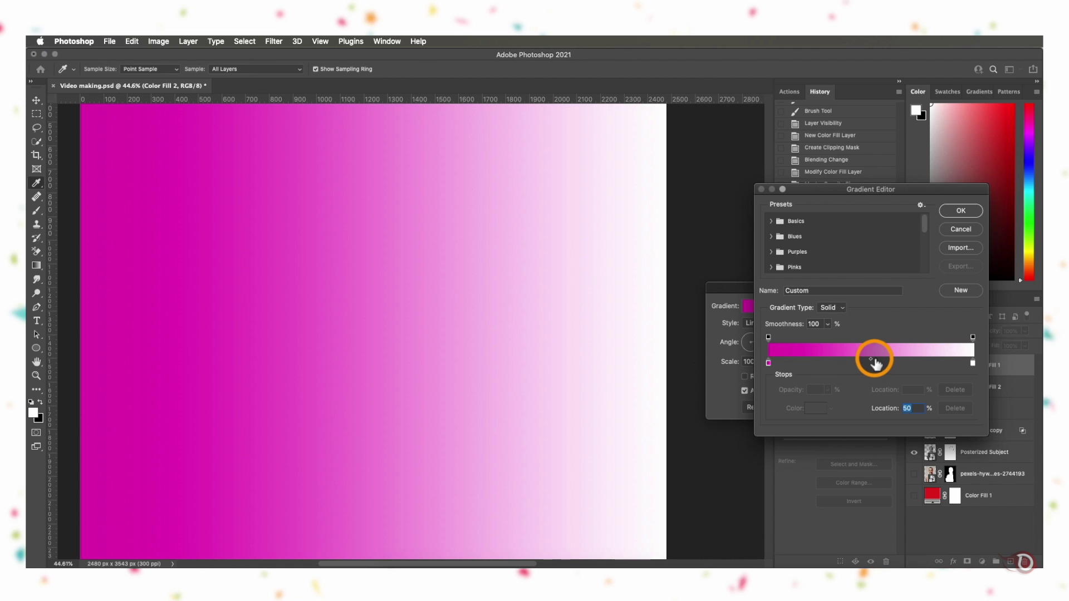
click(866, 363)
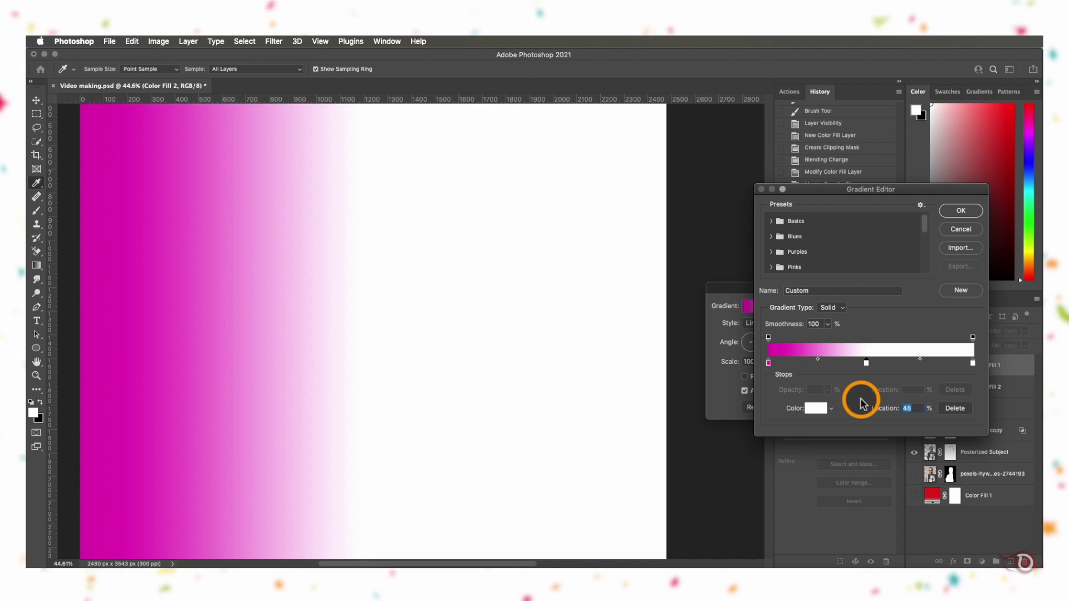
click(816, 408)
drag(908, 338, 896, 230)
click(810, 213)
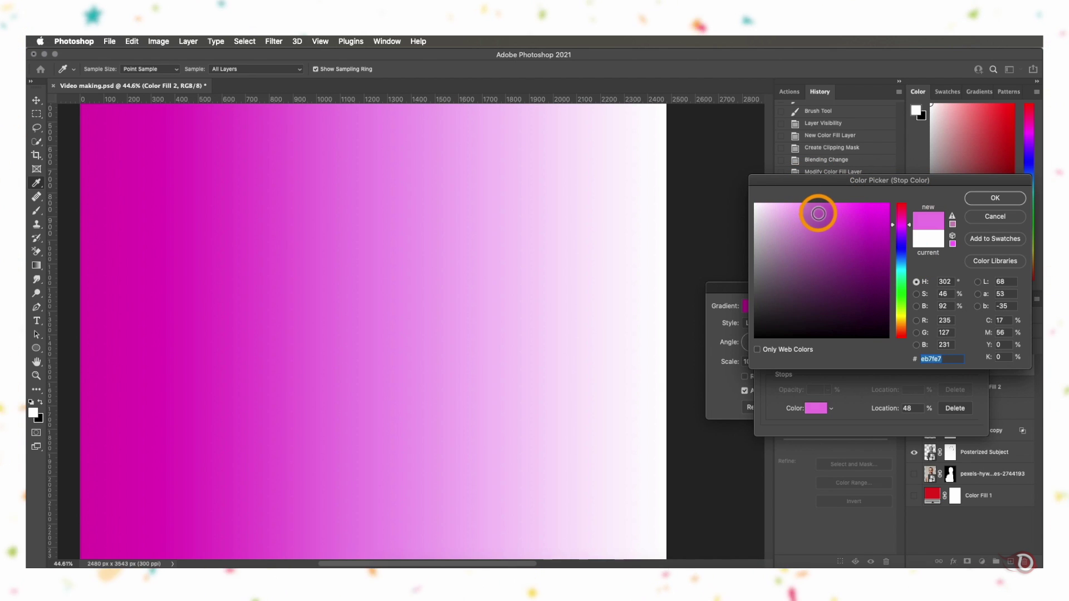
click(813, 214)
click(820, 215)
click(993, 199)
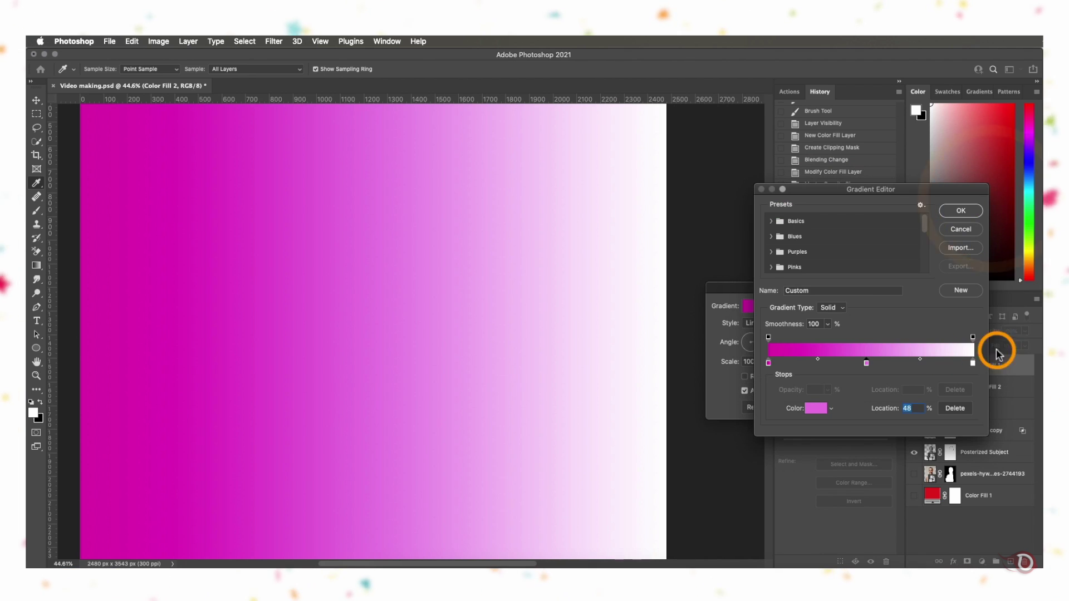
click(962, 211)
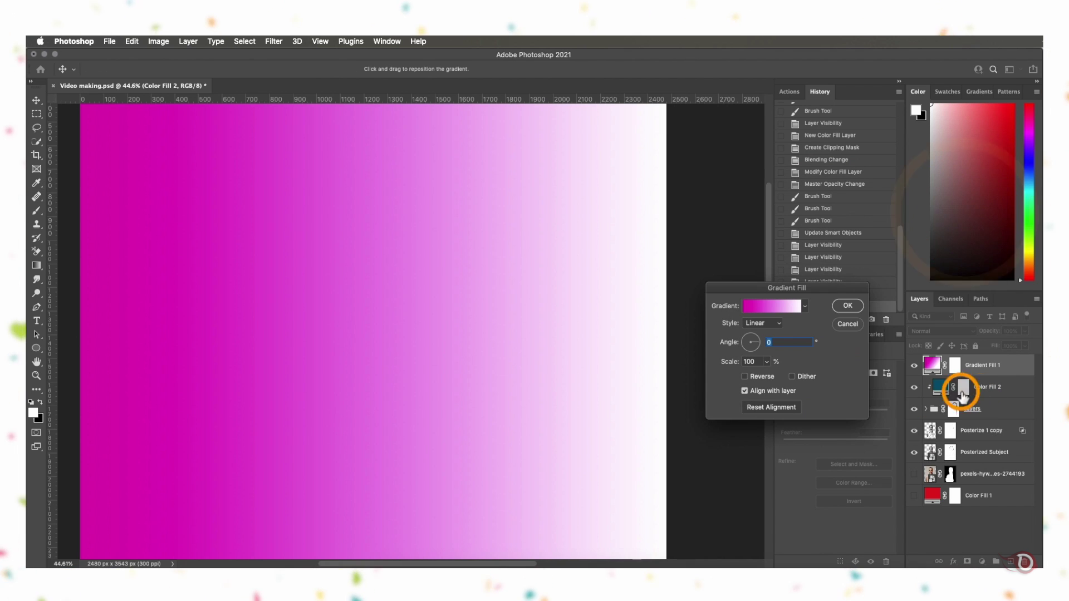
click(847, 308)
Set Gradient Fill 1 to Soft Light and clip it to the layers below
click(971, 330)
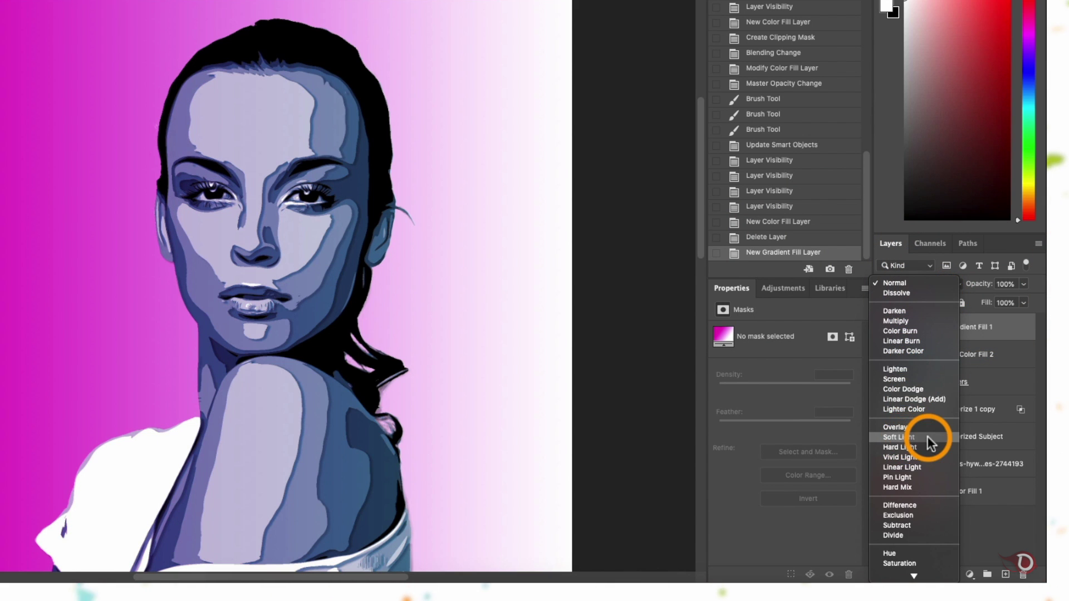
click(927, 437)
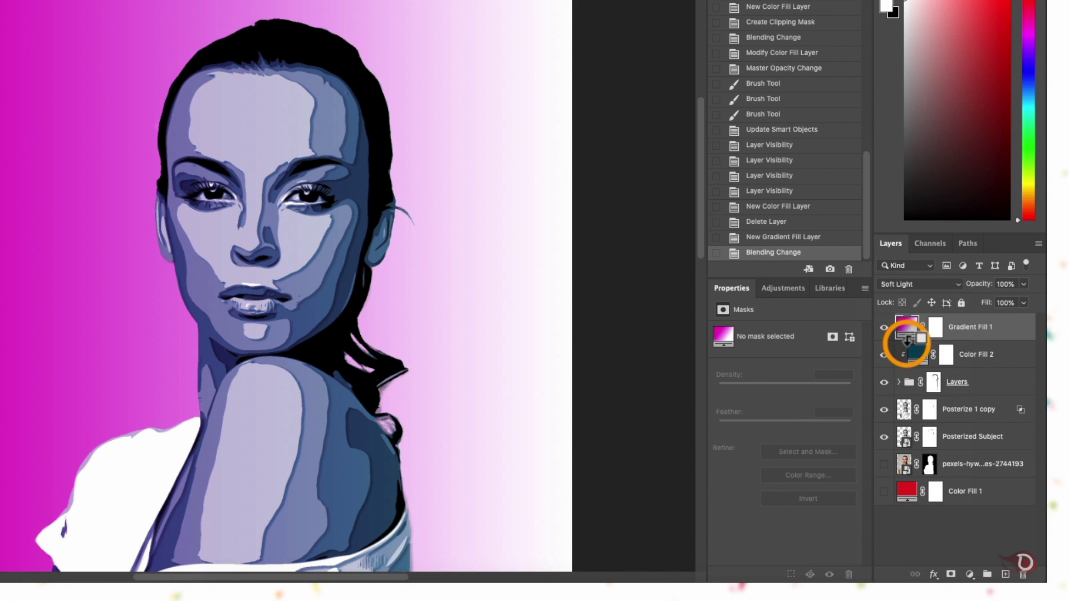
alt+click(908, 340)
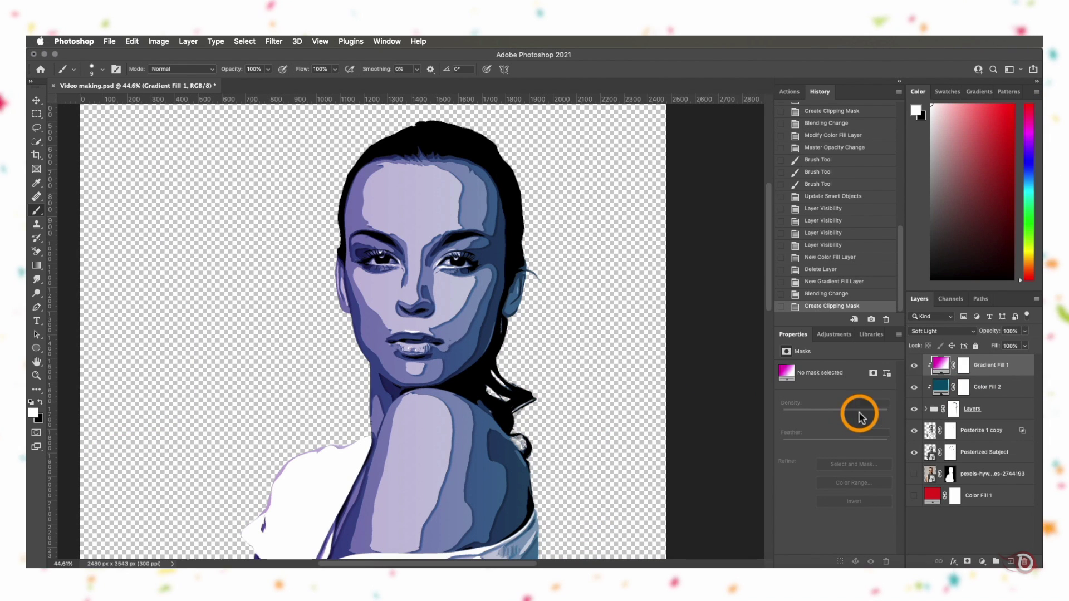
Edit Gradient Fill 1, shifting its colour and opacity stops towards the white end and making that end transparent
double_click(945, 367)
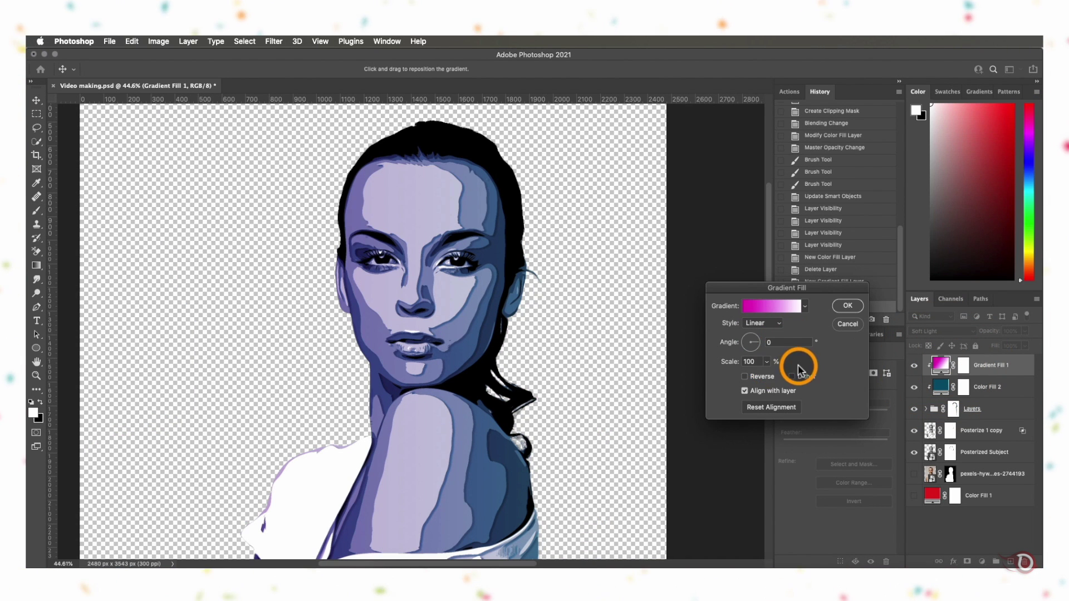
click(773, 306)
drag(869, 362, 920, 362)
click(972, 337)
drag(796, 390, 820, 363)
drag(921, 363, 947, 363)
drag(820, 363, 840, 363)
drag(768, 337, 835, 338)
drag(839, 363, 876, 363)
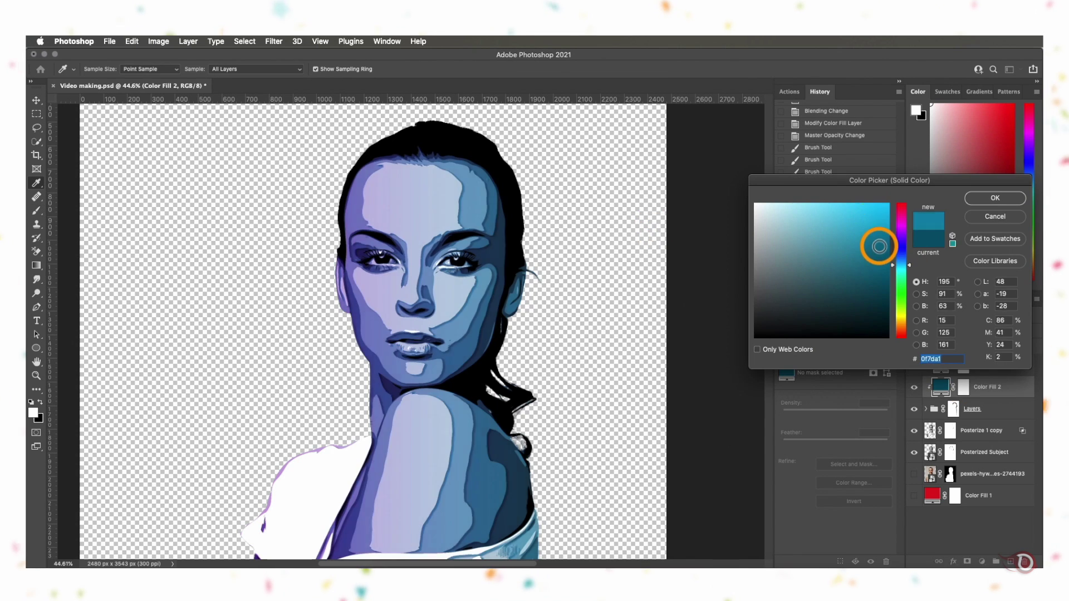
Change Color Fill 2 to a teal green
mouse_move(876, 246)
mouse_down()
mouse_move(826, 220)
mouse_move(860, 266)
mouse_up()
click(909, 278)
click(995, 198)
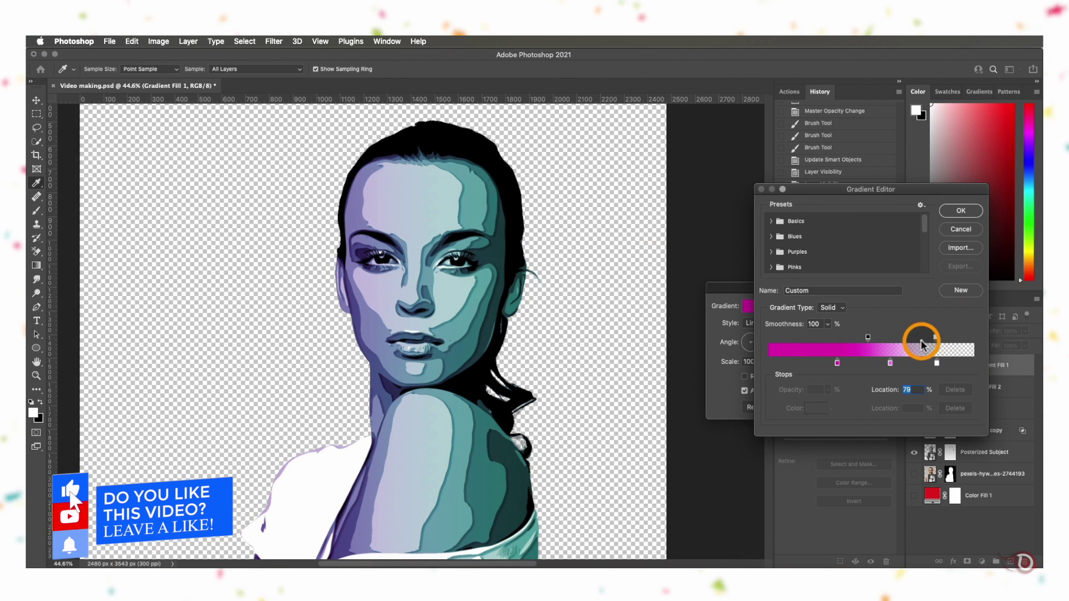
Readjust Gradient Fill 1's opacity and colour stops, placing the magenta stop at 48% and the pink stop just beyond it
drag(868, 337, 768, 338)
drag(890, 363, 880, 362)
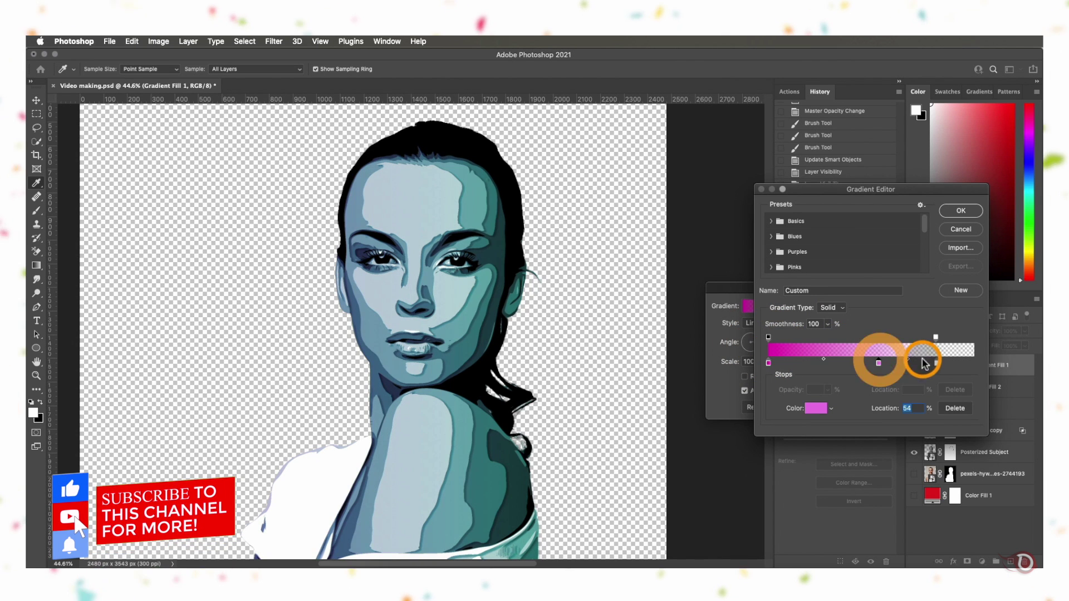
click(935, 337)
drag(786, 391, 798, 392)
drag(768, 337, 808, 340)
drag(768, 363, 866, 363)
drag(879, 363, 894, 363)
drag(805, 339, 868, 338)
drag(797, 391, 785, 392)
Change the gradient's magenta stop to crimson pink #f50967
click(866, 363)
click(816, 408)
click(857, 217)
drag(857, 217, 883, 262)
drag(908, 221, 909, 214)
click(885, 208)
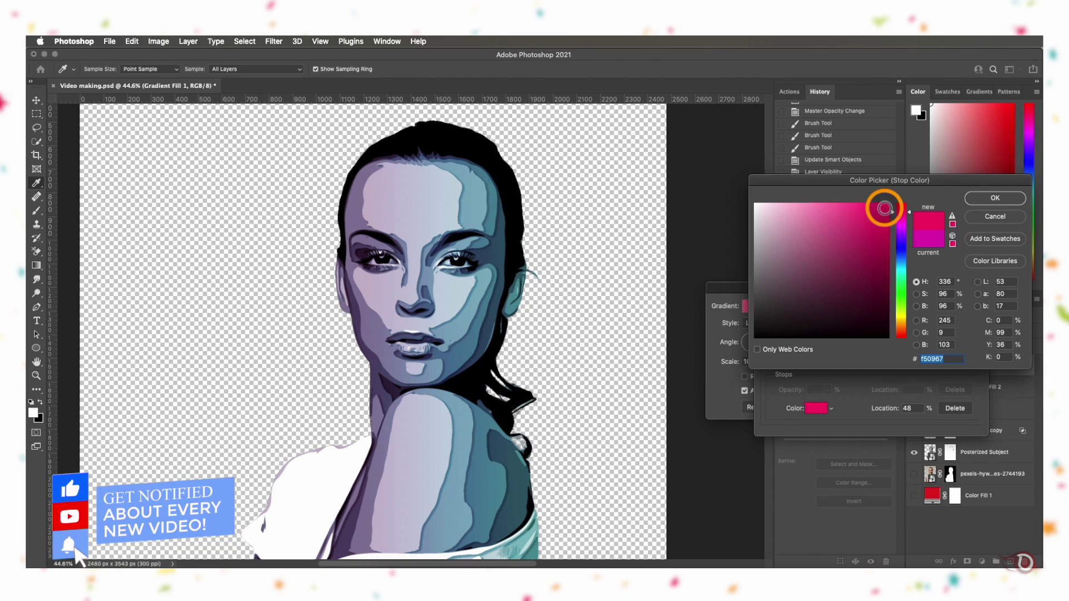
click(994, 198)
Recolour the gradient's middle stop to a pink matching the crimson and reduce Gradient Fill 1's opacity to 79%
click(893, 363)
click(824, 409)
click(907, 214)
click(847, 215)
click(996, 199)
click(960, 210)
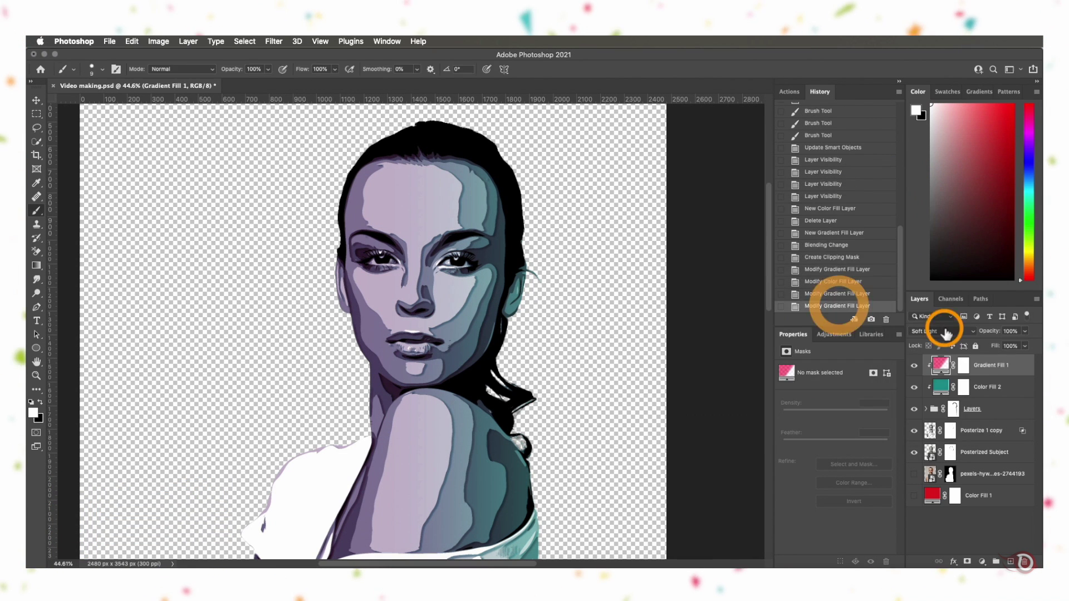
drag(980, 334, 982, 337)
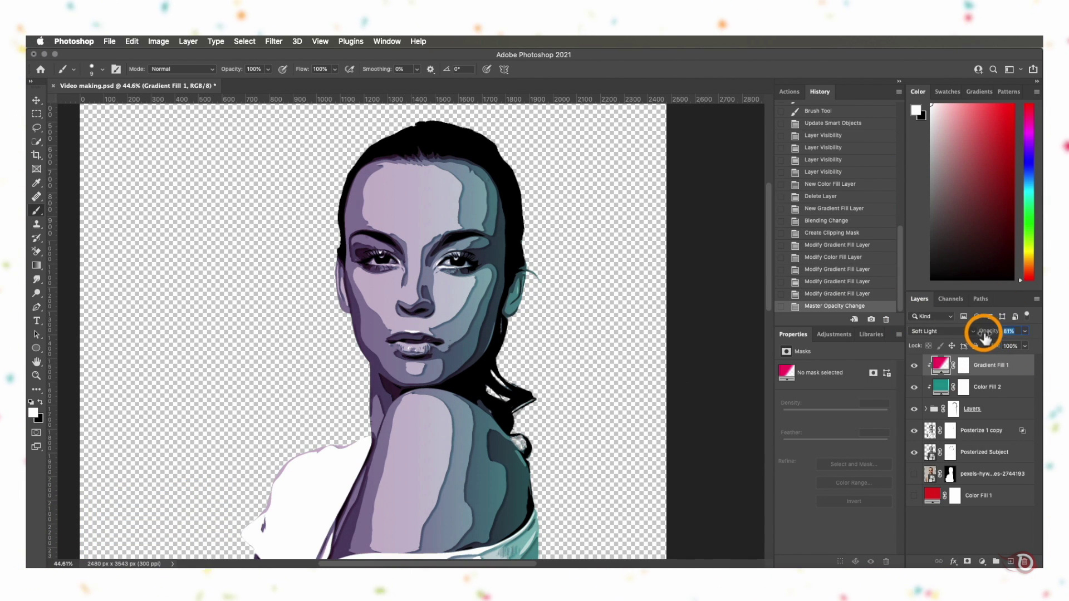
Show the Color Fill 1 background and change its colour to off-white #f5f5f5
key(super+minus)
key(super+minus)
key(super+minus)
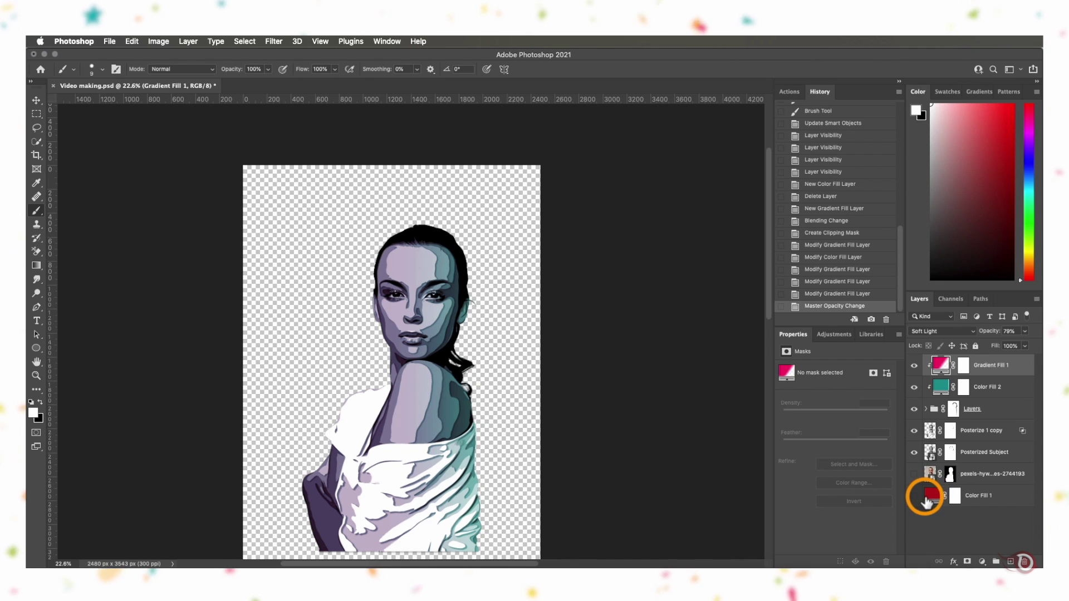
click(914, 495)
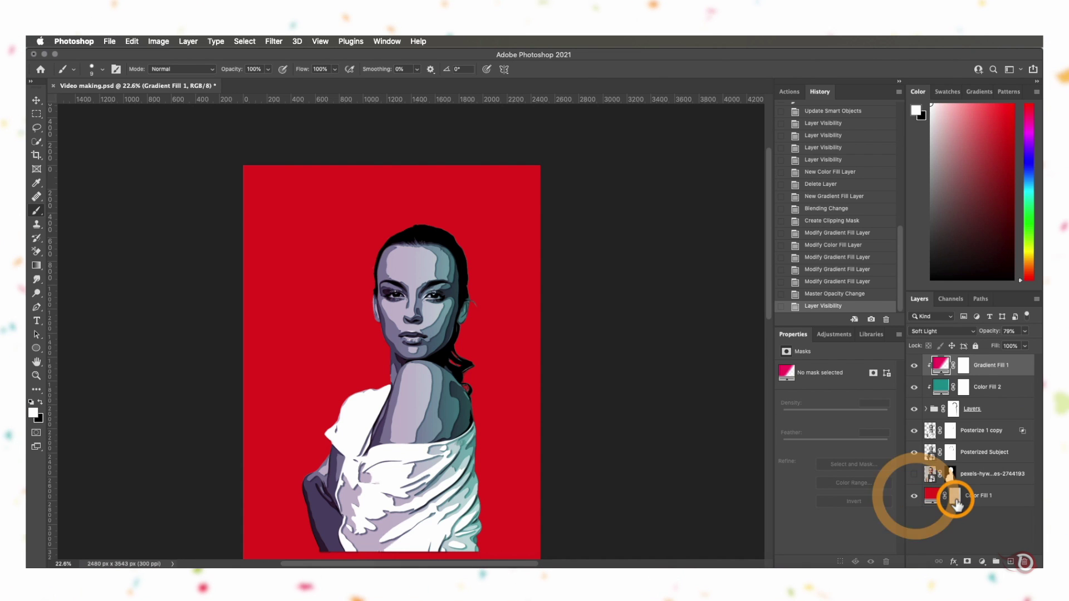
double_click(934, 495)
drag(758, 230, 748, 214)
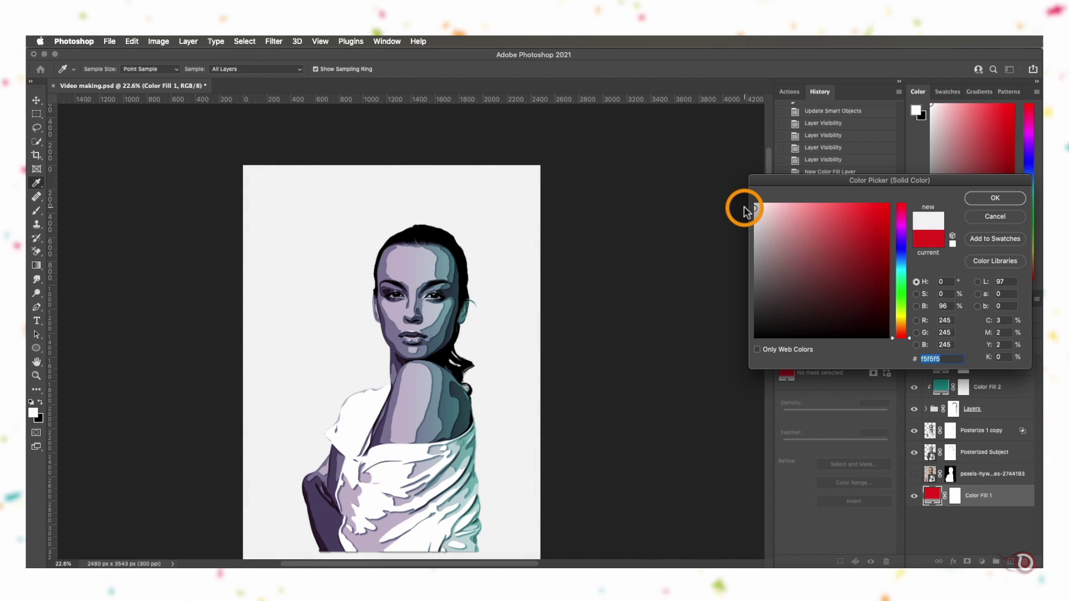
click(1022, 196)
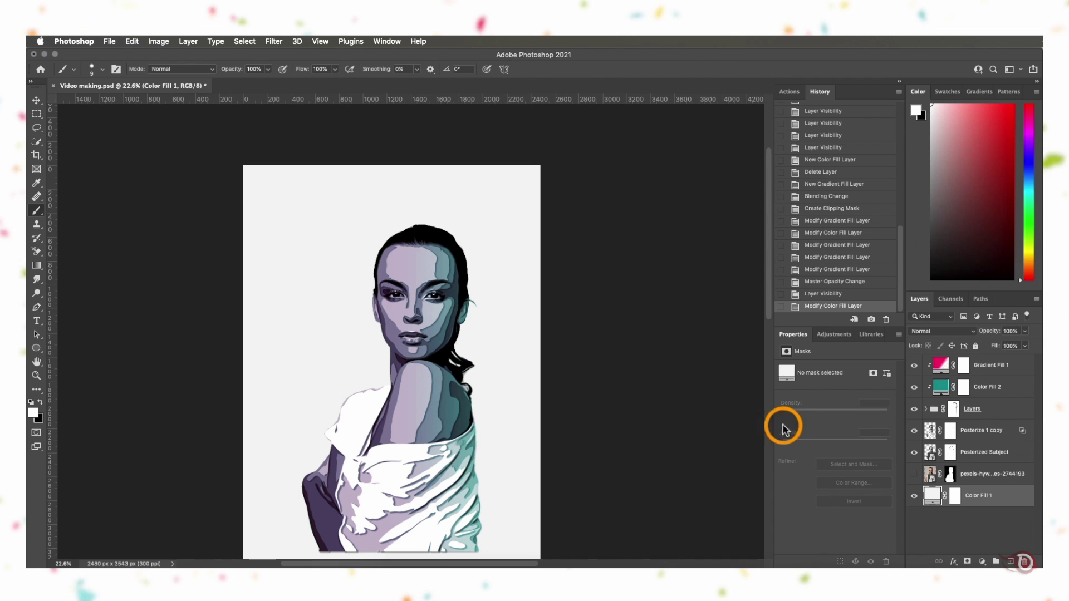
Enlarge the Layers group, Posterize 1 copy and Posterized Subject together and reposition the woman so she fills the canvas off-centre
key(super+minus)
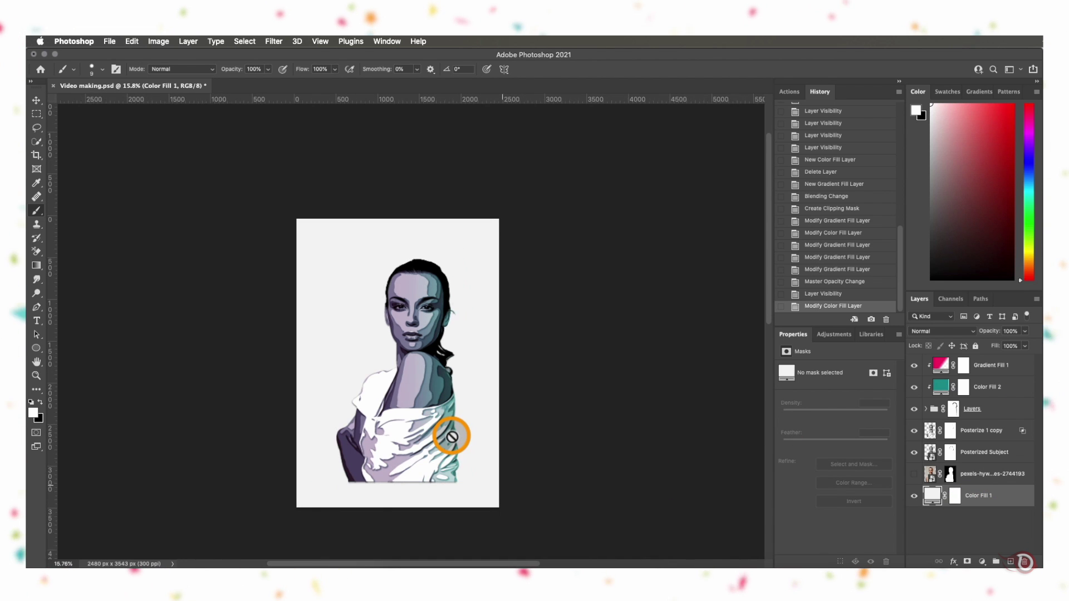
click(1002, 411)
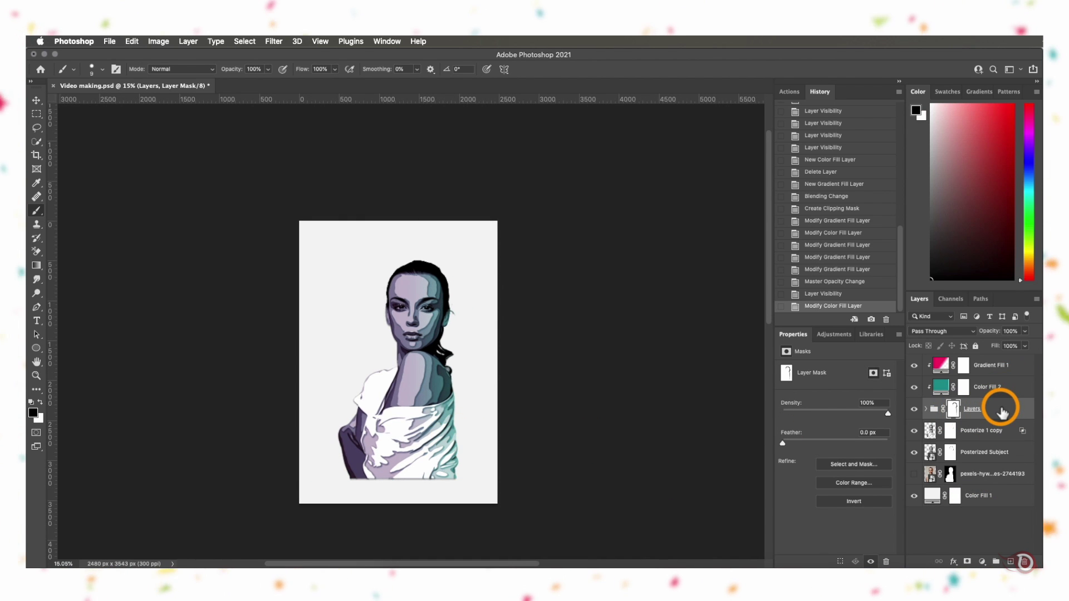
super+click(1000, 456)
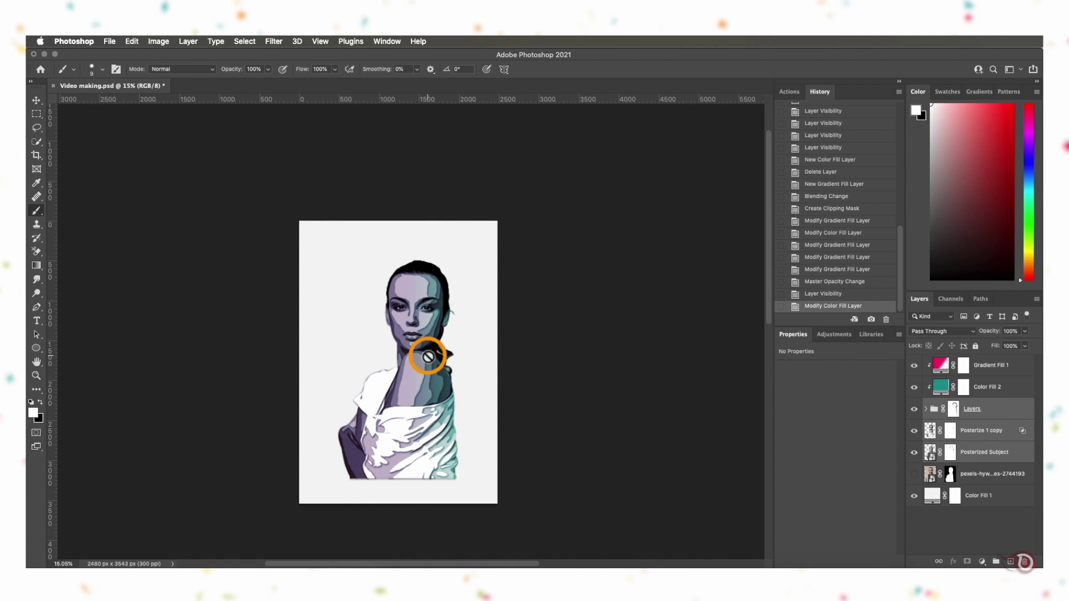
click(36, 100)
drag(471, 366, 505, 366)
drag(425, 382, 452, 394)
drag(330, 385, 323, 384)
drag(435, 389, 441, 397)
click(560, 69)
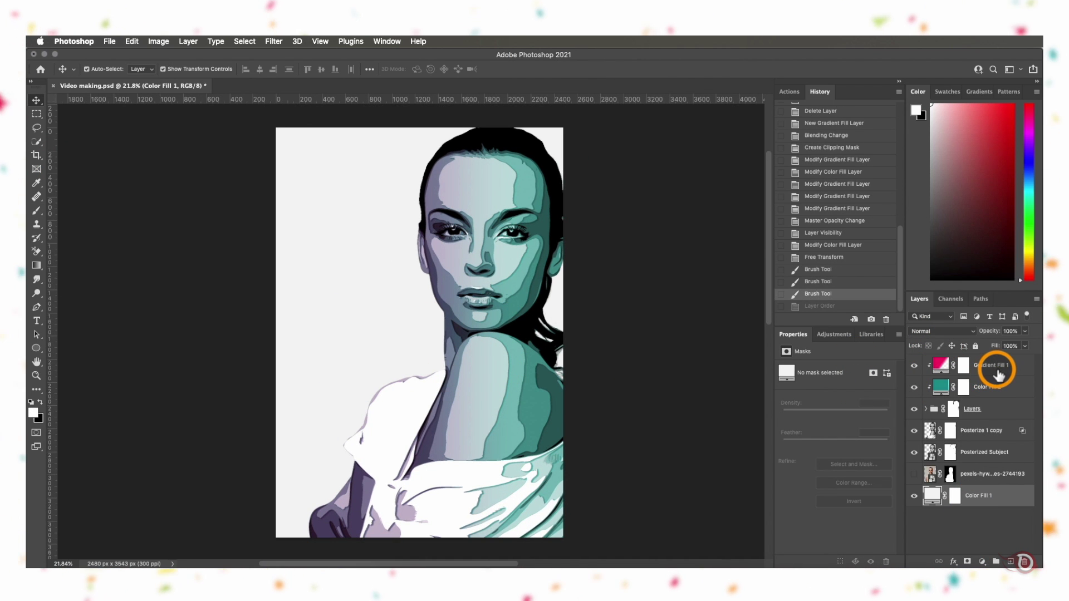
Group everything from Gradient Fill 1 down to Posterized Subject and name the group Subject Composite
click(1023, 363)
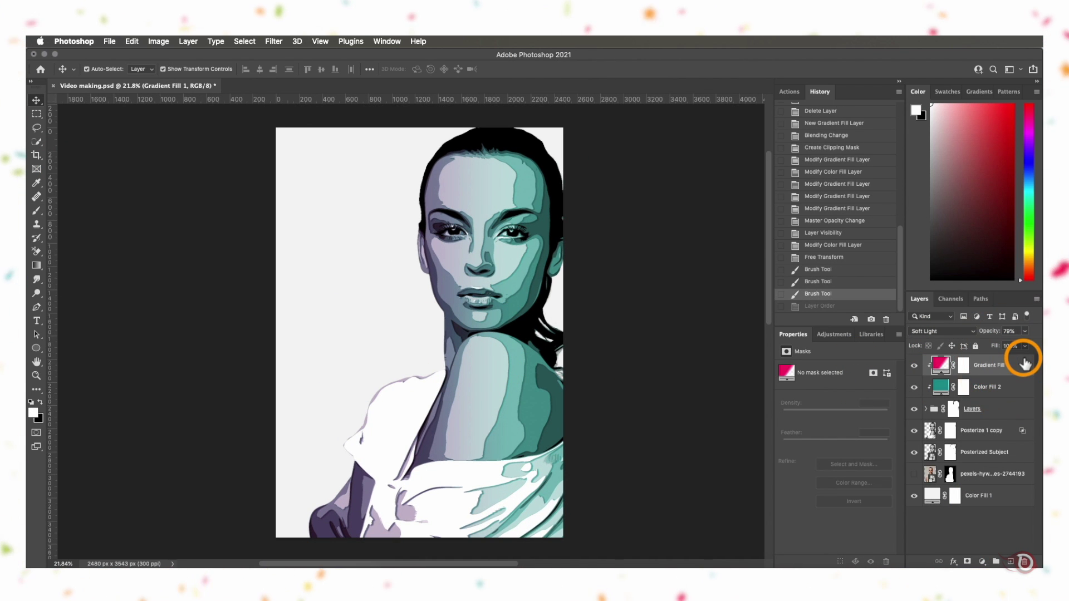
shift+click(1014, 452)
key(super+g)
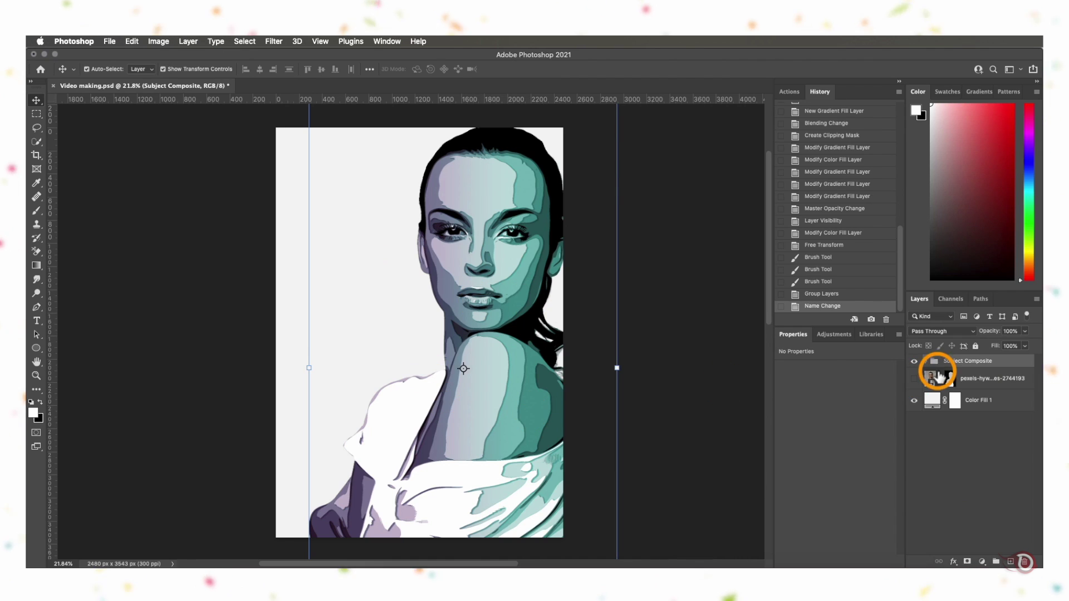
Draw a tall black ellipse behind the woman, directly above the Color Fill 1 background
scroll(472, 347, down, 2)
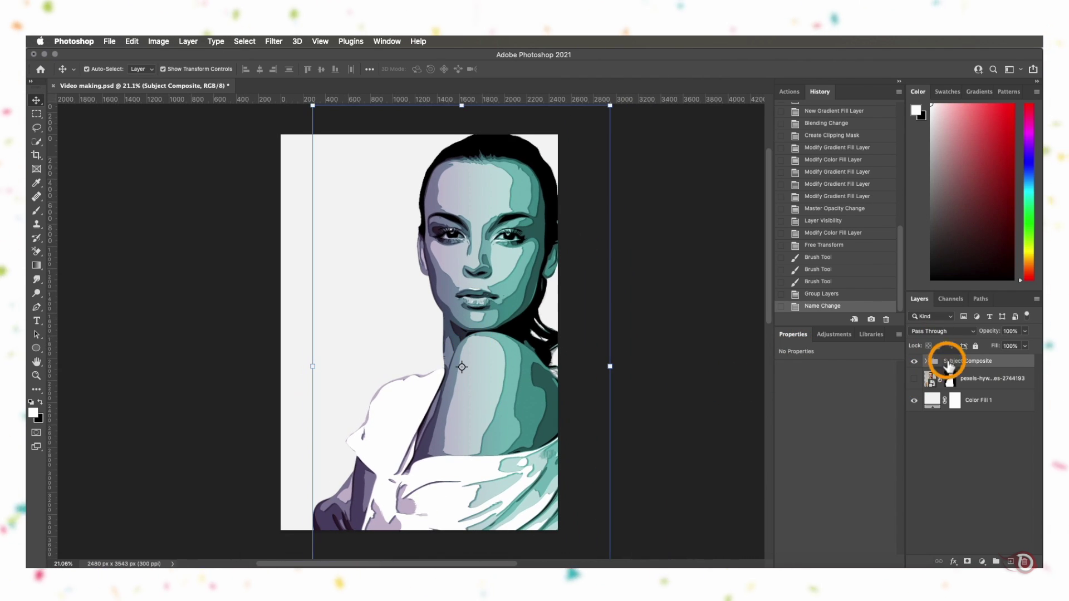
click(963, 398)
click(36, 348)
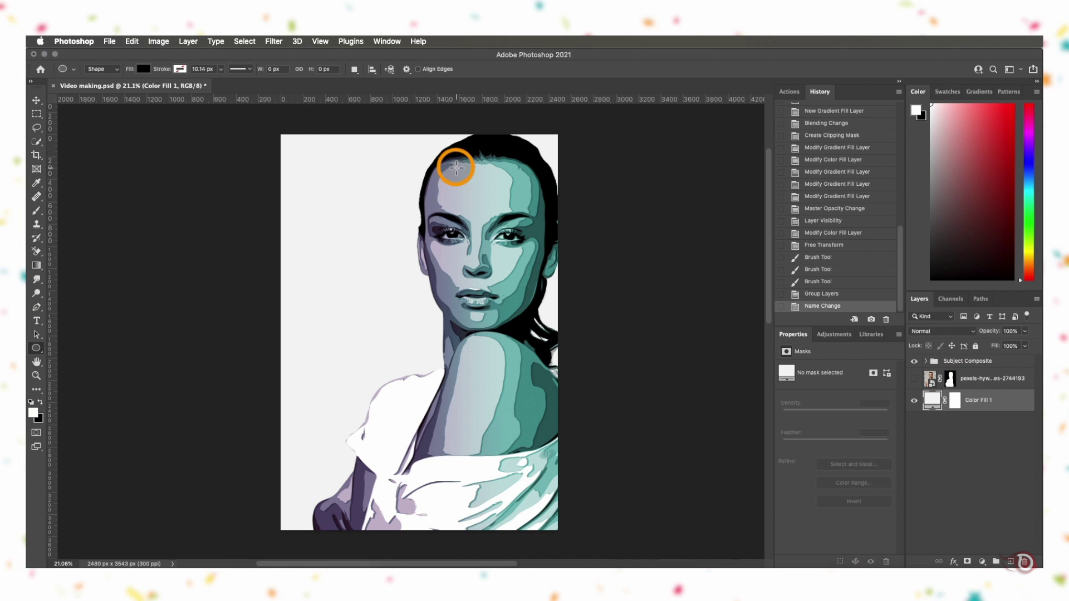
mouse_move(470, 151)
mouse_down()
mouse_move(501, 557)
mouse_move(533, 477)
mouse_up()
Widen and lengthen the black ellipse to about 914 × 3375 px
drag(470, 294, 445, 298)
drag(533, 295, 539, 293)
drag(446, 295, 436, 295)
drag(487, 476, 487, 490)
scroll(491, 354, up, 5)
scroll(494, 355, down, 4)
Convert the Ellipse 1 shape layer to a smart object
click(37, 101)
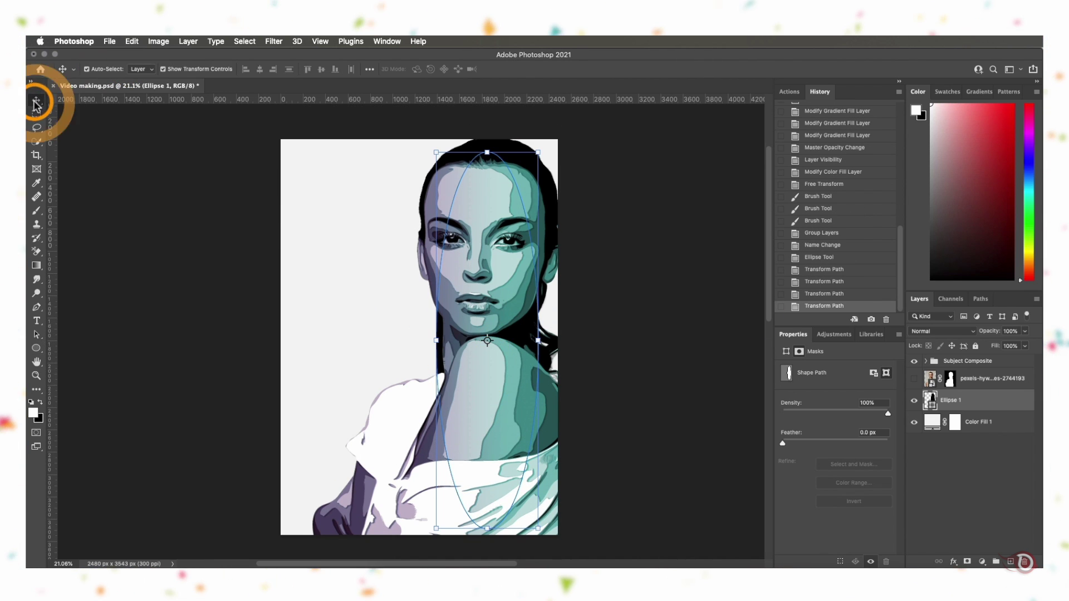
click(931, 401)
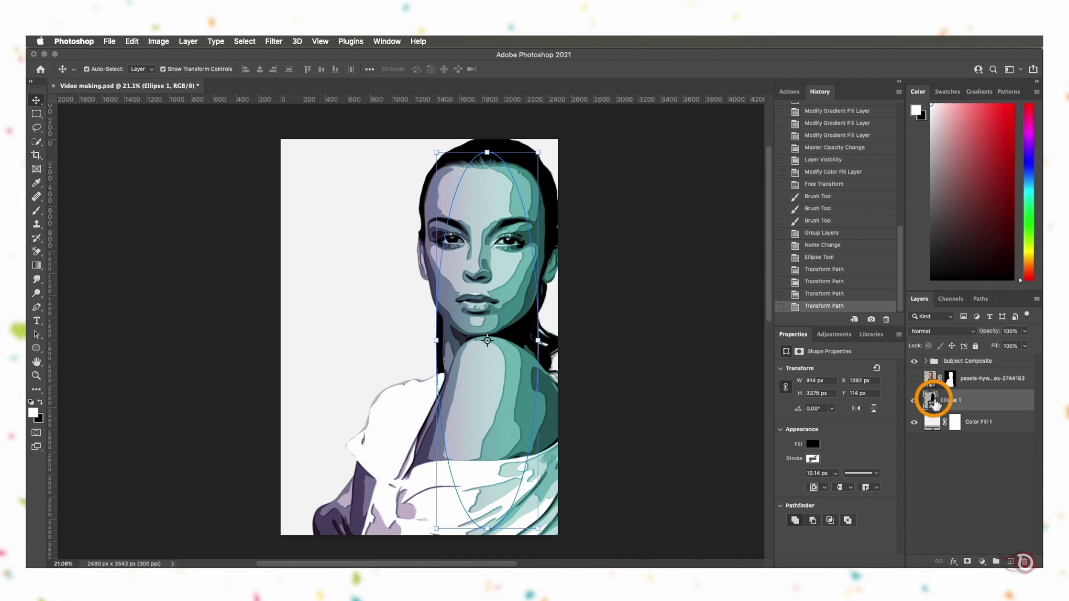
right_click(933, 402)
right_click(978, 400)
click(1010, 254)
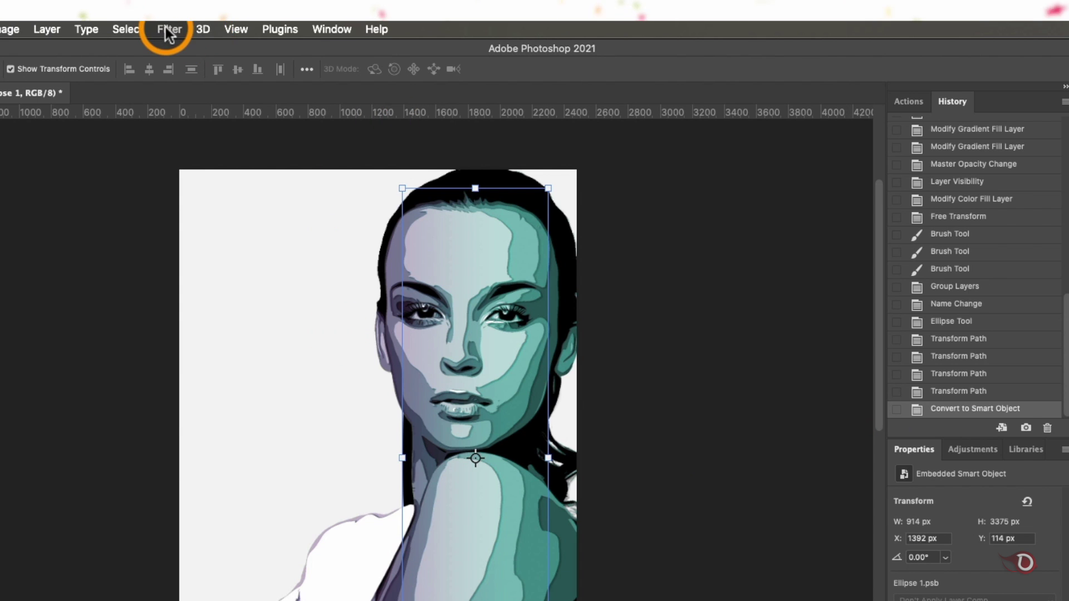
Apply a strong Gaussian Blur to the ellipse smart object, softening it into a shadow behind the woman
click(166, 28)
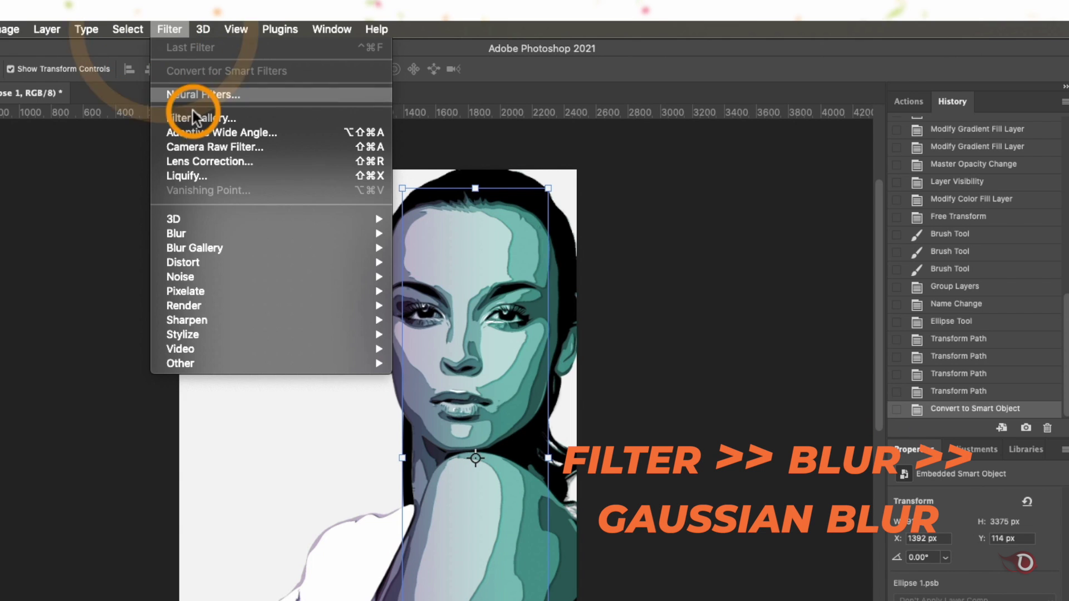
mouse_move(186, 235)
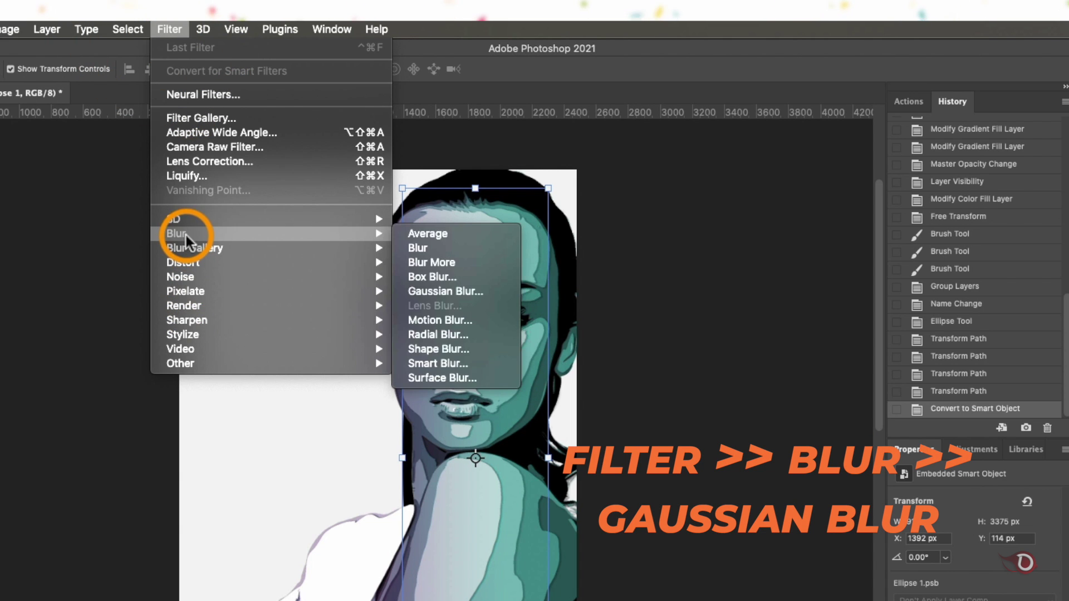
click(479, 295)
click(734, 288)
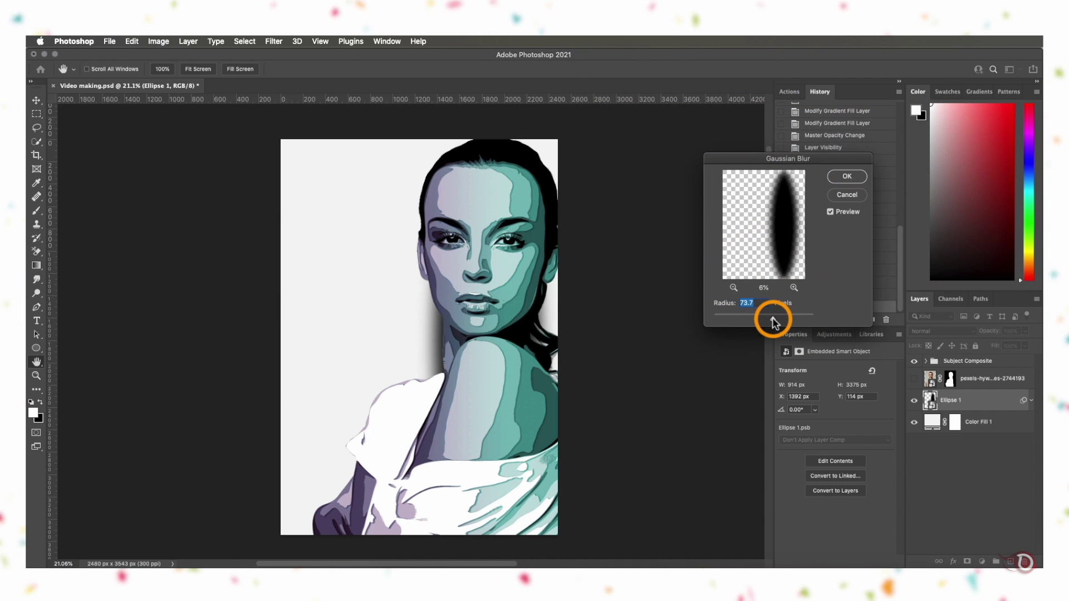
drag(773, 322, 801, 317)
key(Return)
Lower the opacity of the blurred Ellipse 1 layer
drag(994, 332, 991, 337)
click(602, 344)
click(974, 400)
click(649, 386)
Widen the blurred shadow ellipse slightly, shift it behind the woman and save the document
scroll(557, 361, up, 5)
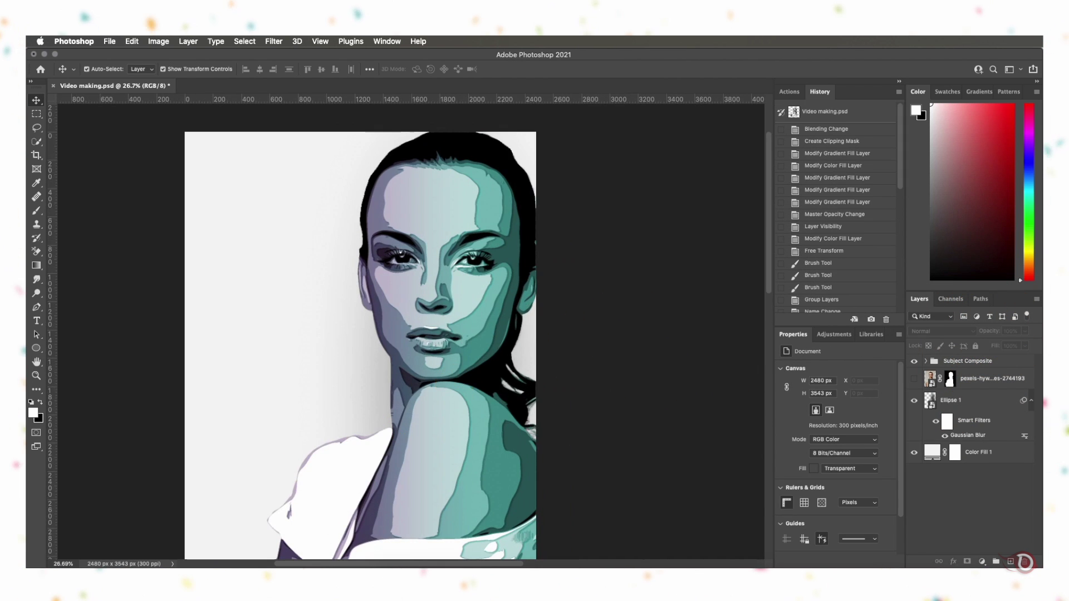
scroll(454, 364, down, 3)
click(389, 365)
drag(582, 370, 604, 371)
scroll(535, 371, down, 5)
drag(440, 360, 425, 390)
click(561, 69)
click(600, 293)
key(cmd+s)
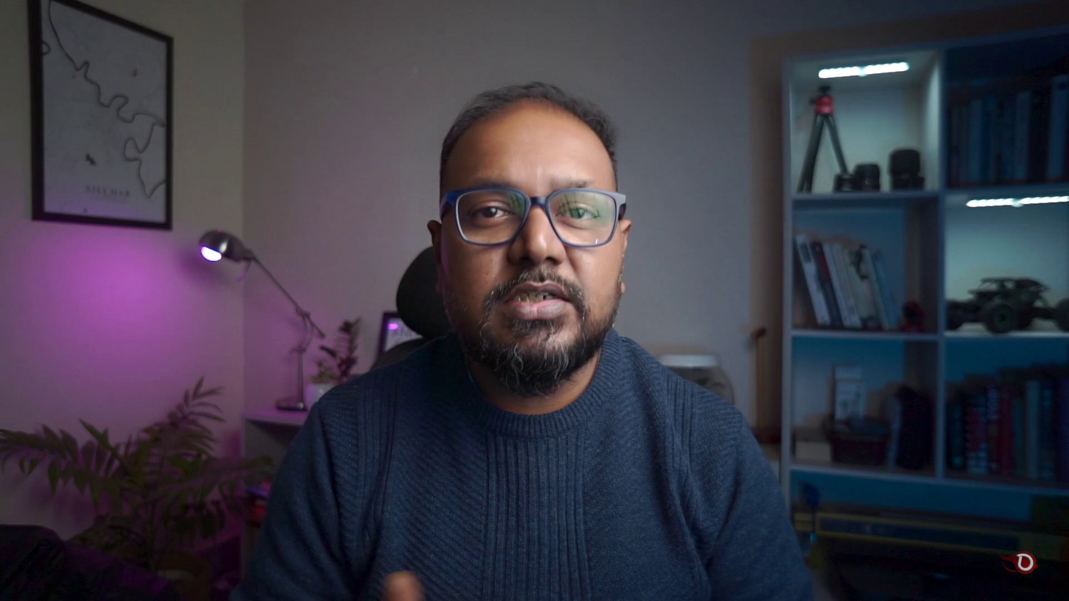